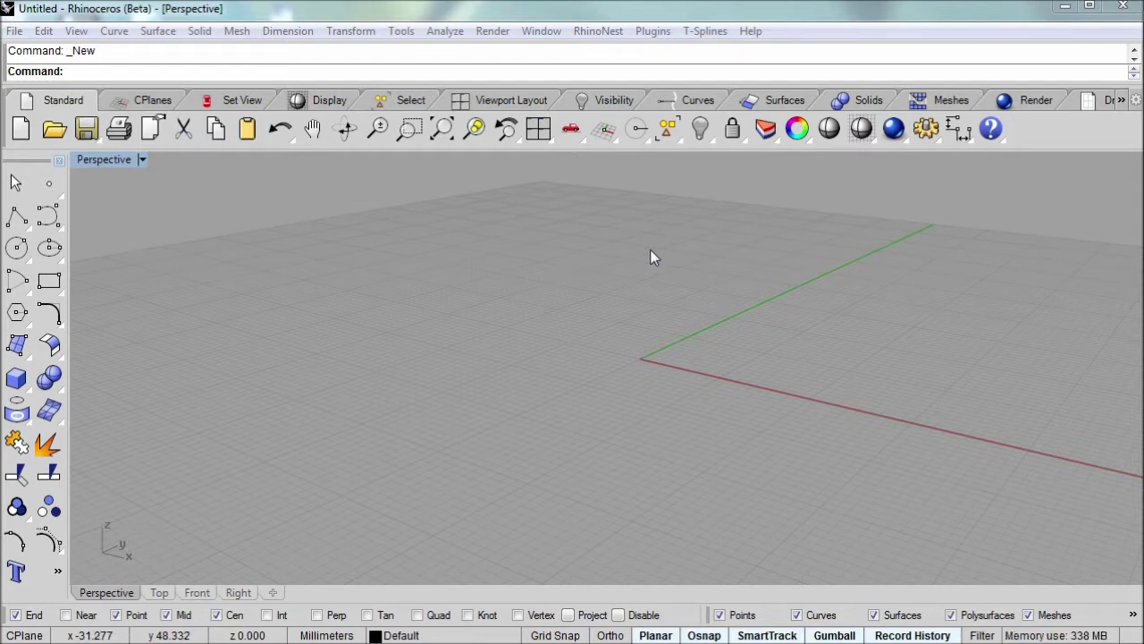
- Delete all existing objects and maximize the Top viewport over the empty grid
key(Delete)
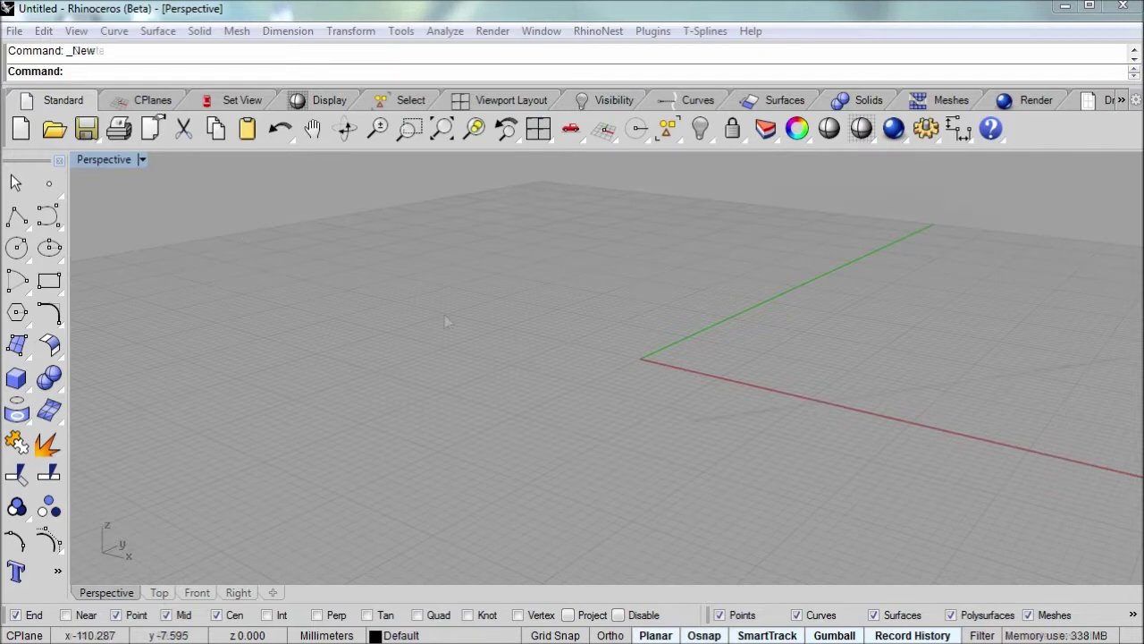
right_drag(430, 404, 586, 411)
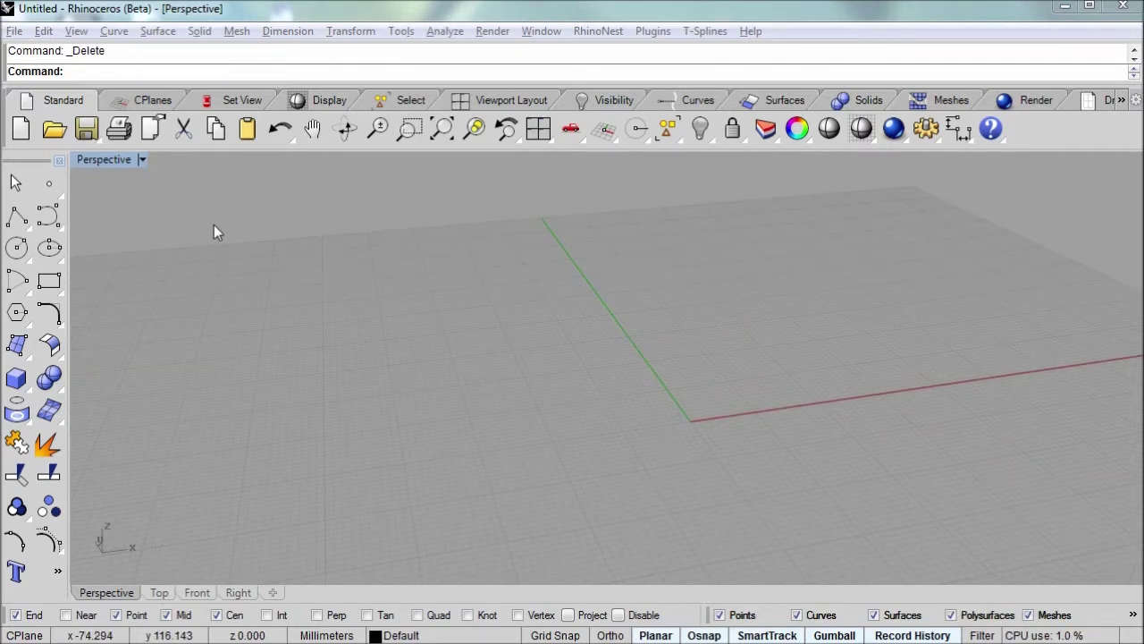
click(340, 277)
key(ctrl+F1)
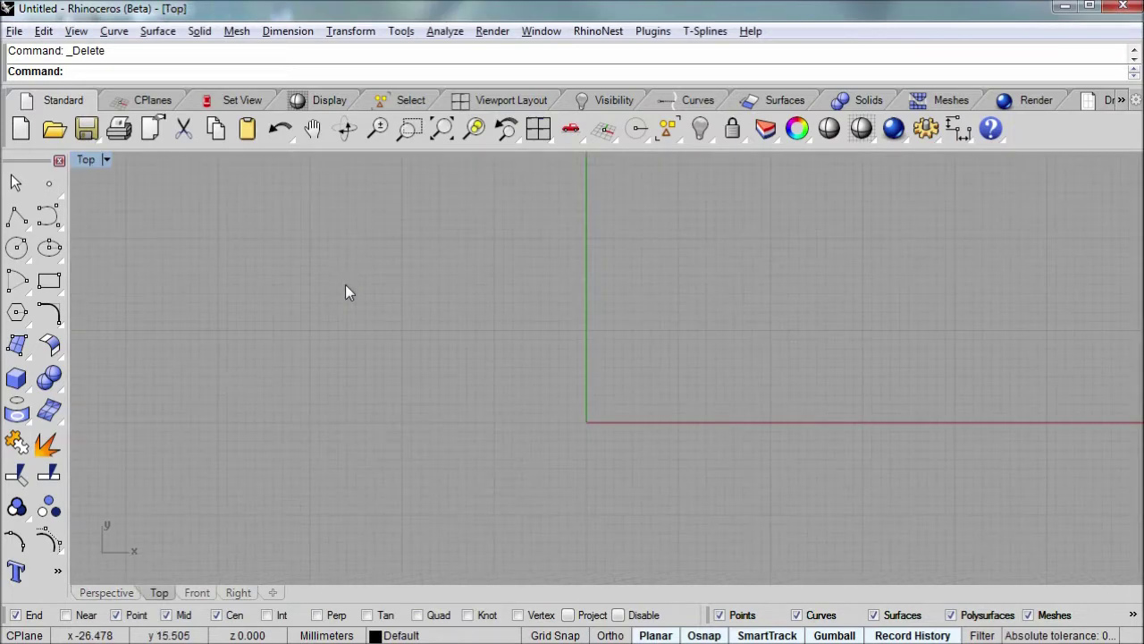
- Draw a three-point control-point curve across the Top view, dipping slightly in the middle
right_drag(553, 403, 544, 344)
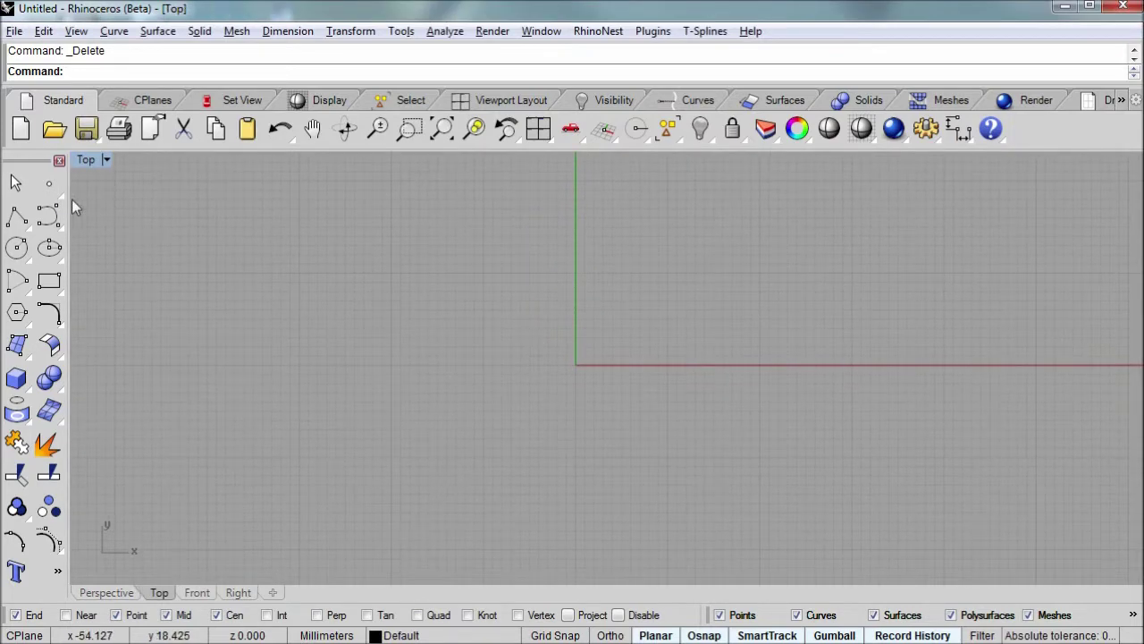
click(48, 216)
click(160, 385)
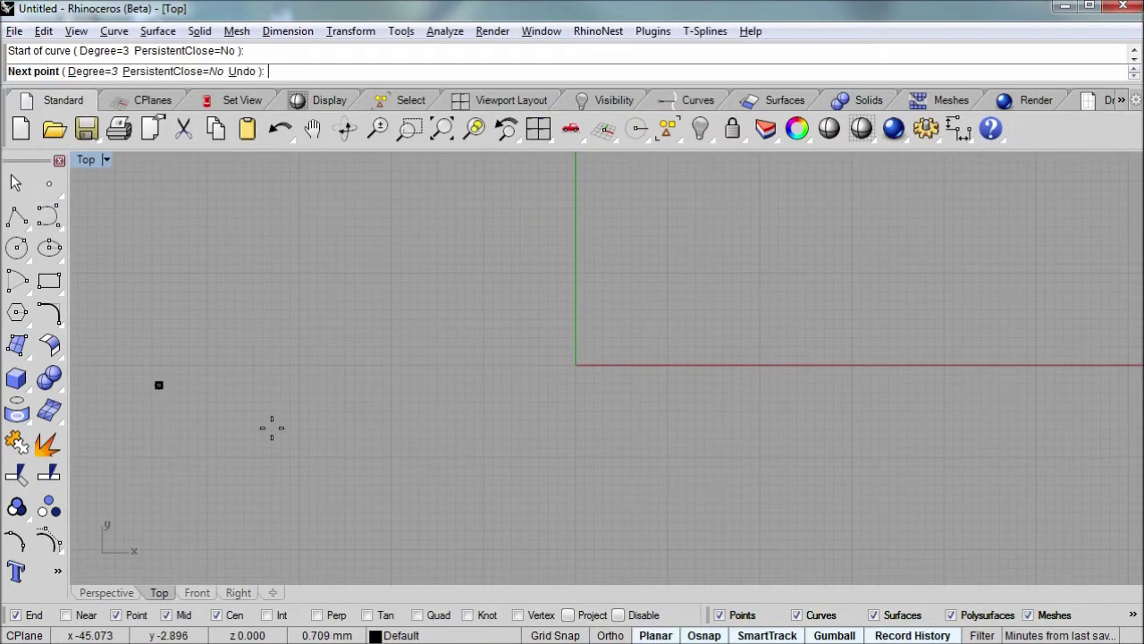
click(576, 423)
click(1013, 383)
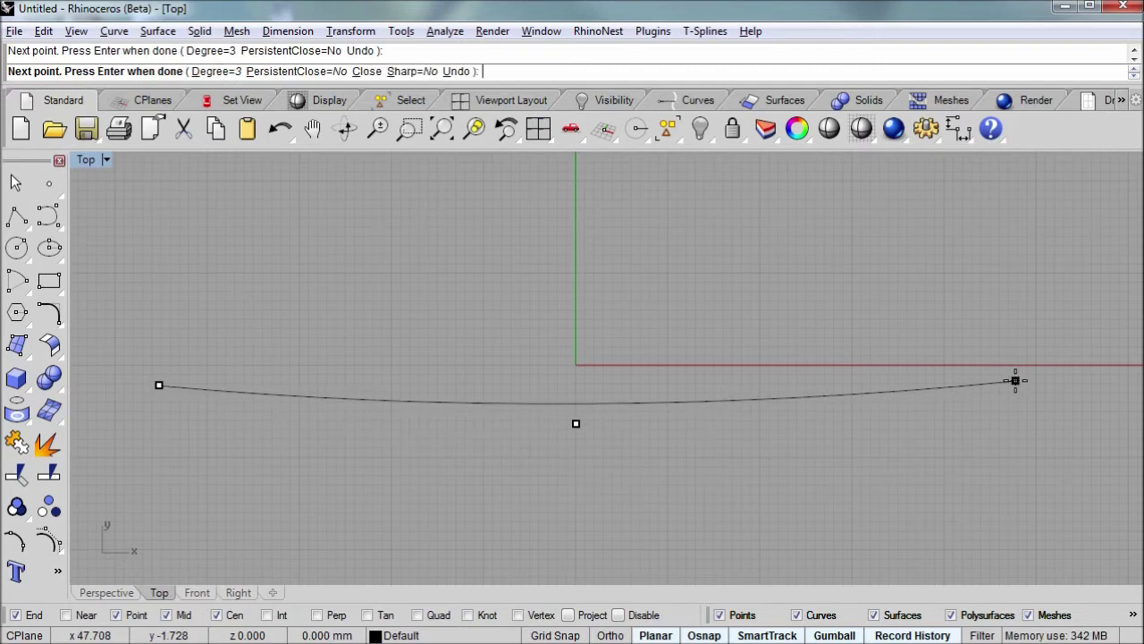
key(Return)
click(1007, 386)
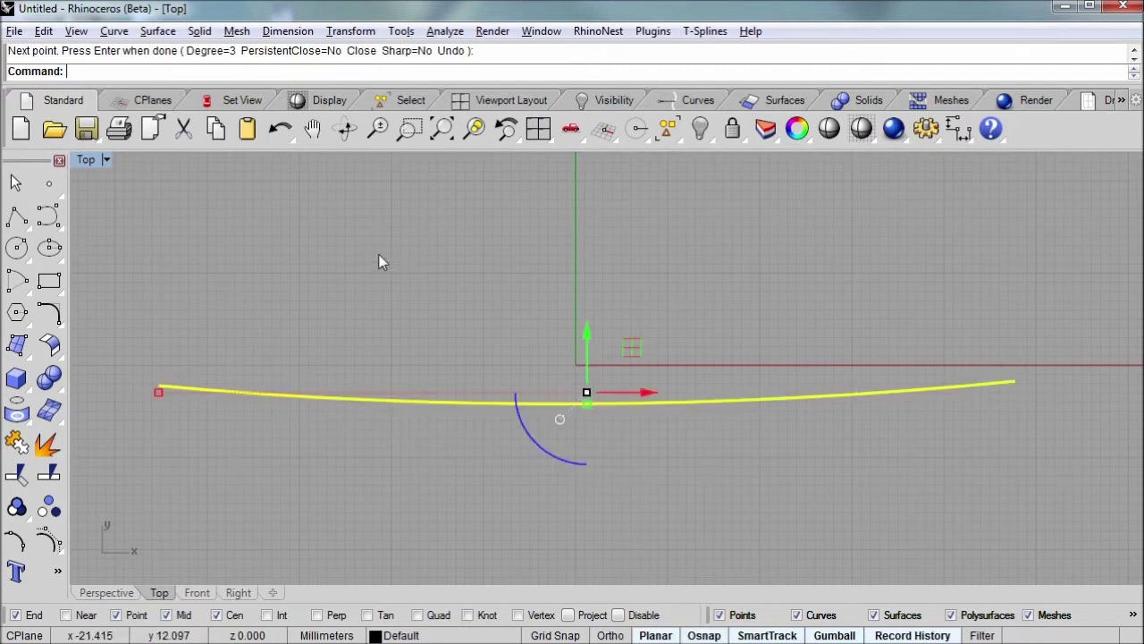
- Extrude the curve straight up about 32.5 mm into a tall wall surface
key(ctrl+Tab)
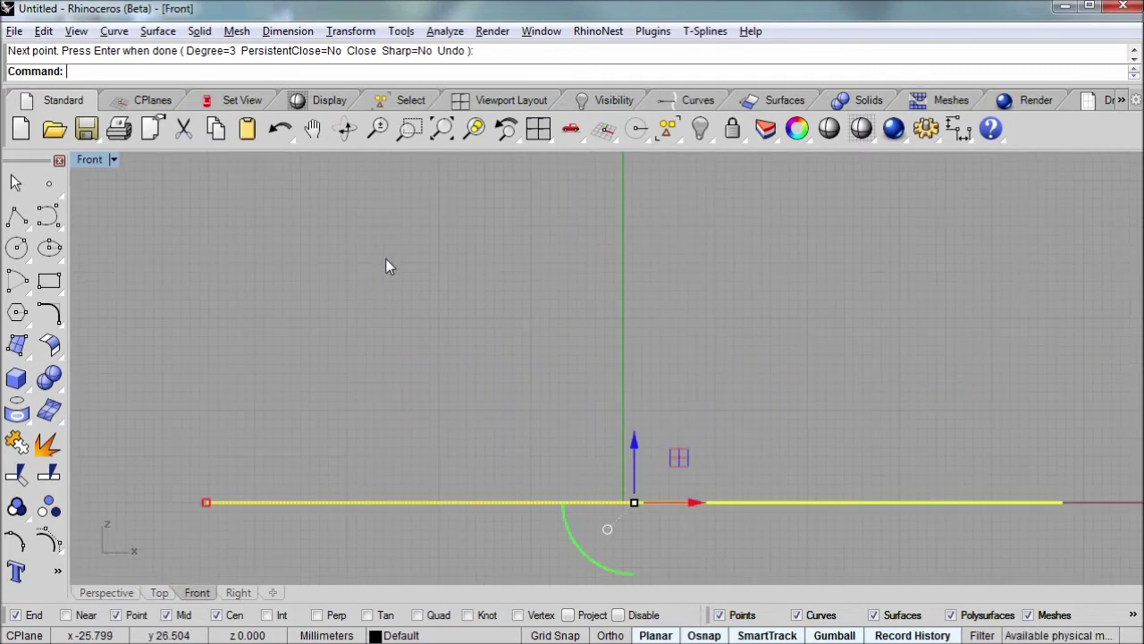
right_drag(390, 272, 366, 304)
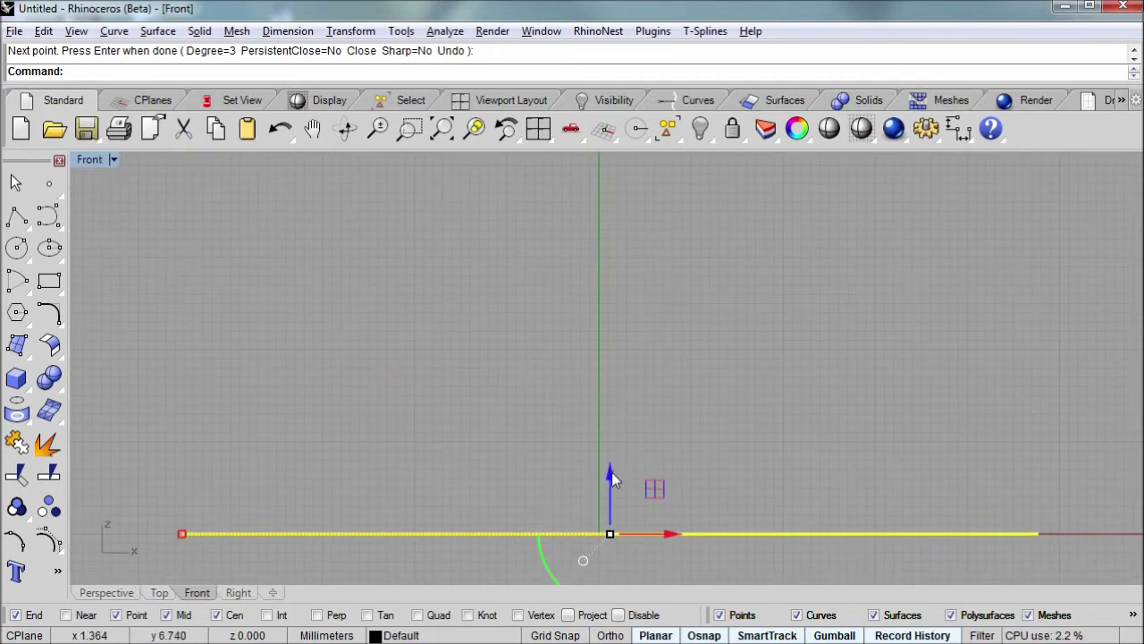
drag(613, 478, 605, 172)
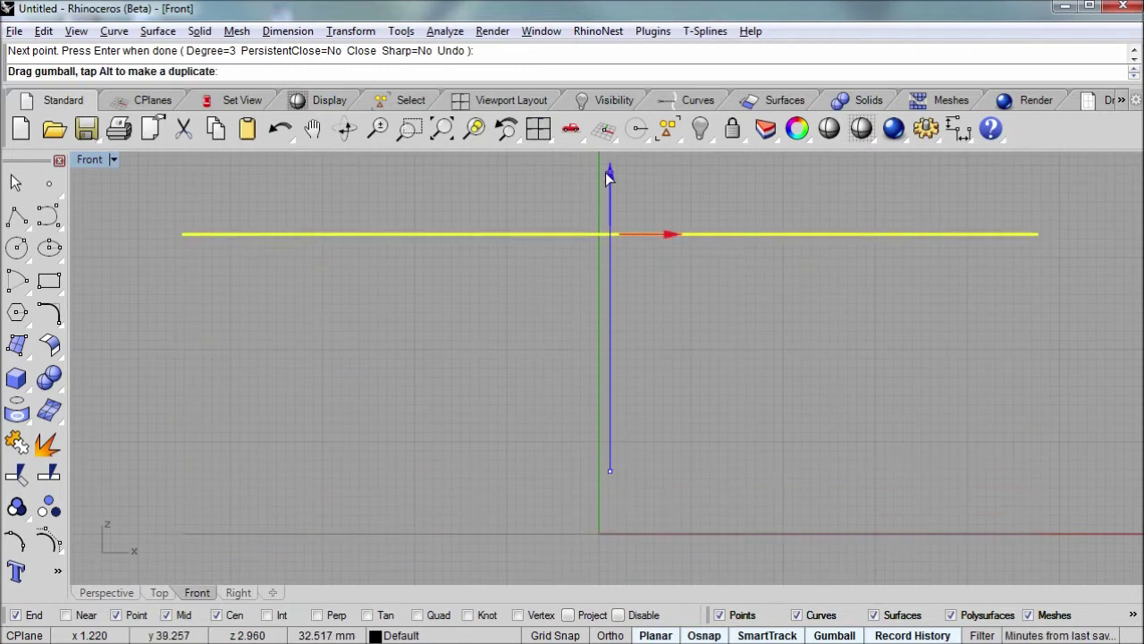
key(ctrl)
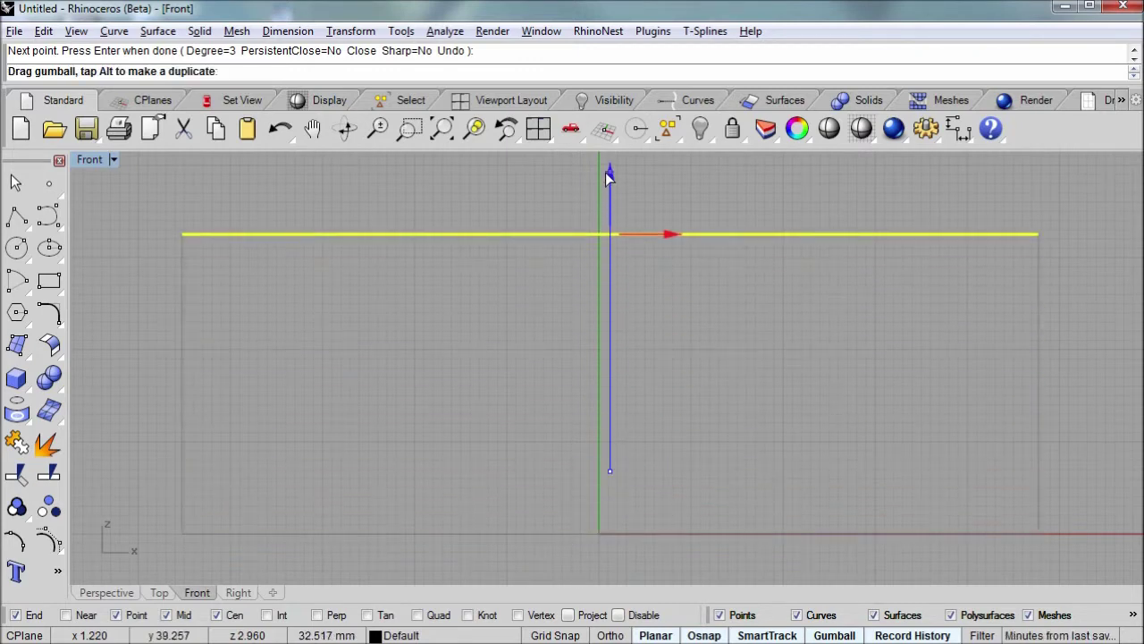
drag(605, 172, 605, 172)
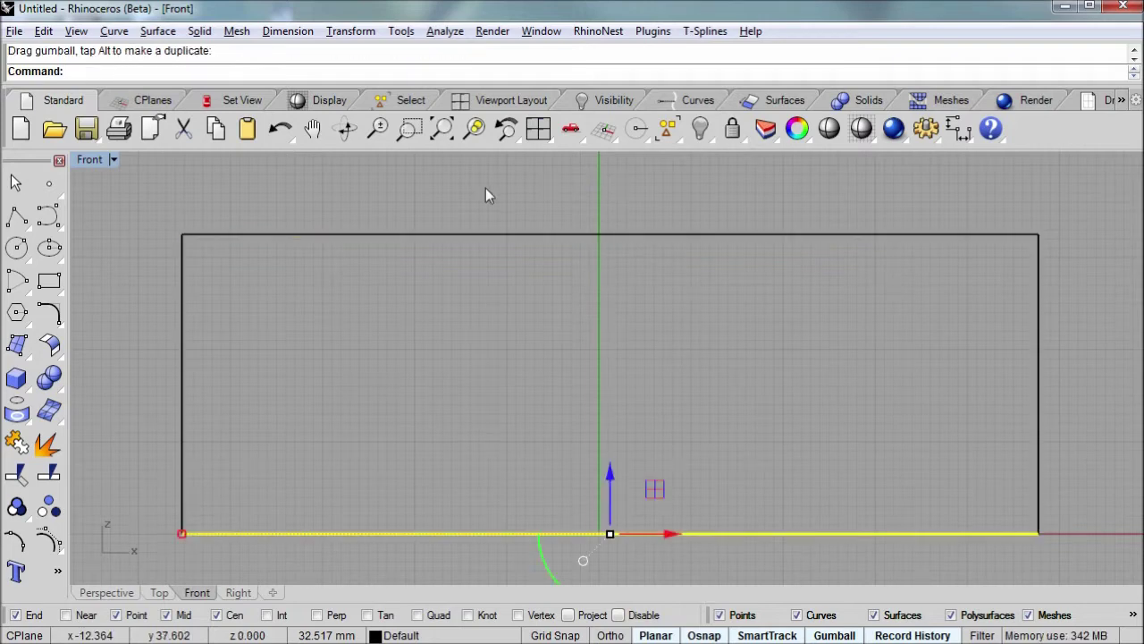
key(ctrl+Tab)
key(ctrl+Tab)
right_drag(493, 210, 671, 288)
- Turn on the wall surface's control points
click(671, 288)
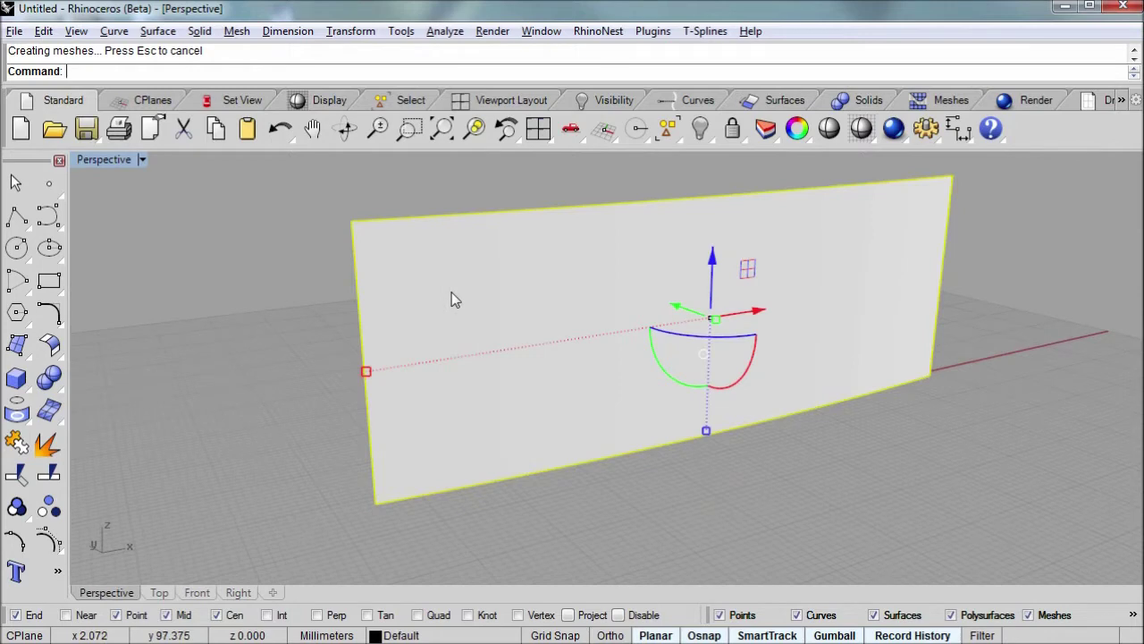
key(F10)
right_drag(419, 325, 452, 324)
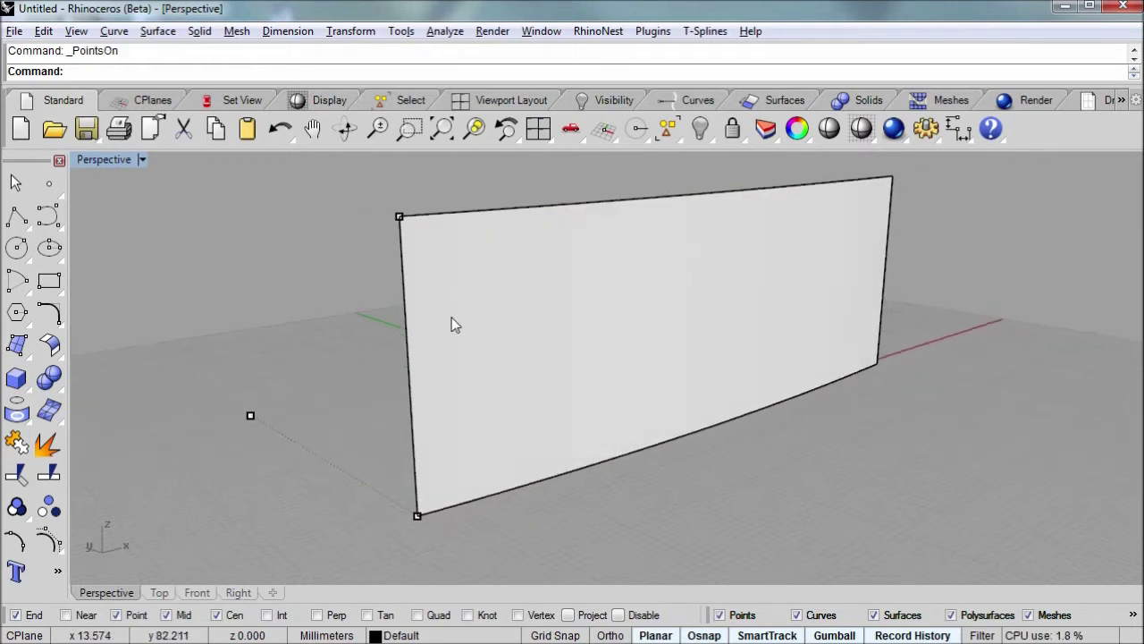
- Explode the wall surface and display its control points again
click(16, 444)
click(646, 356)
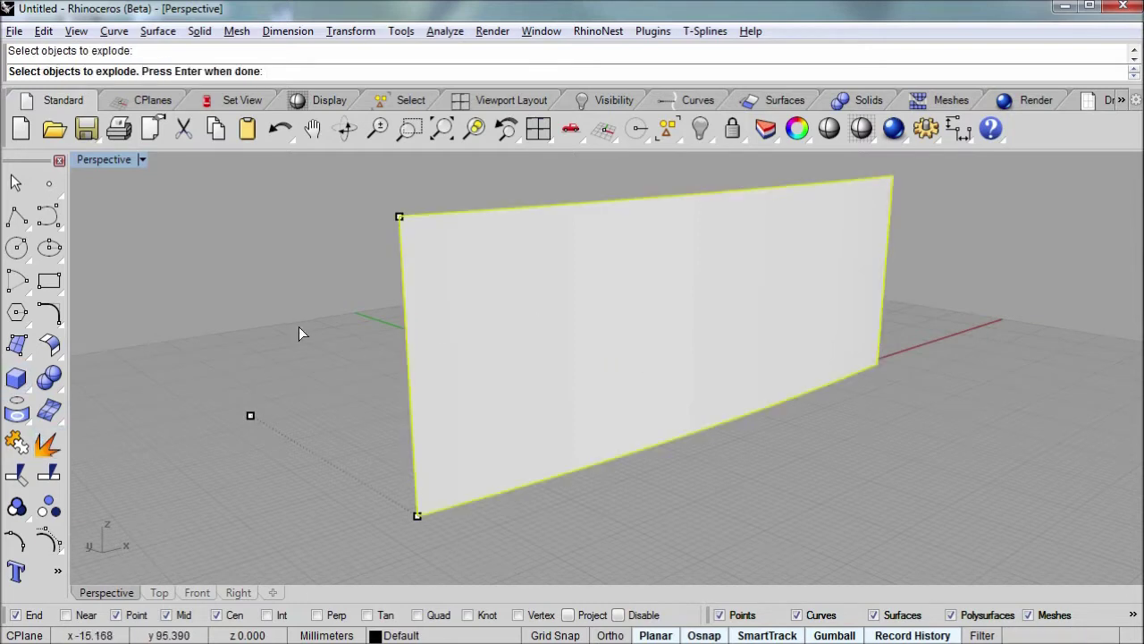
key(Return)
click(664, 336)
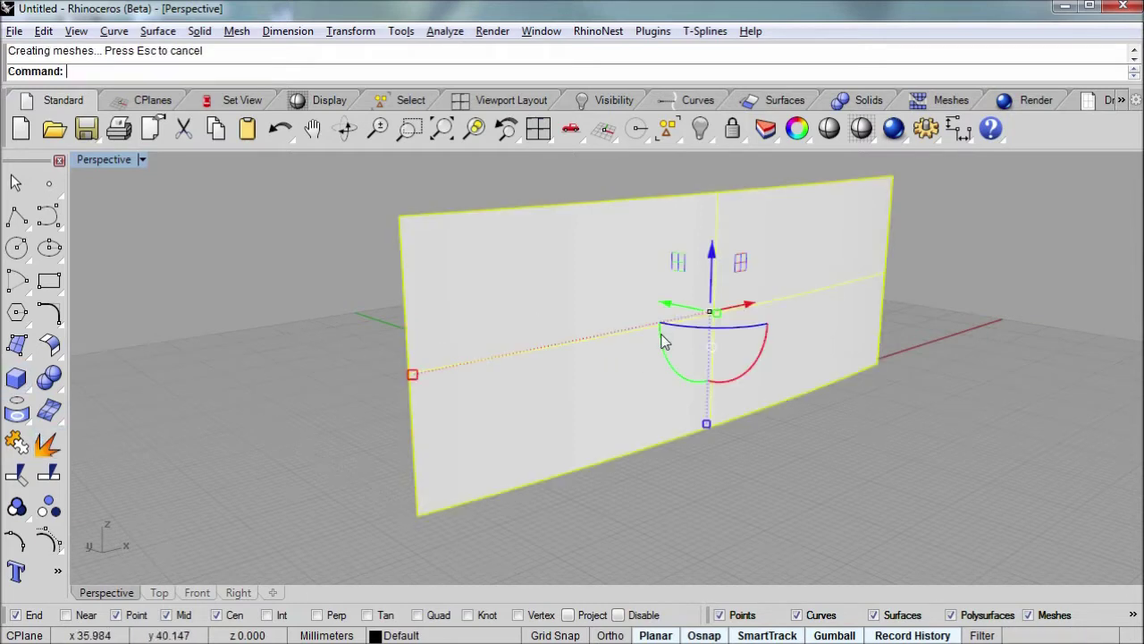
key(F10)
mouse_move(690, 339)
right_down()
mouse_move(411, 338)
mouse_move(697, 334)
mouse_move(651, 339)
mouse_move(717, 346)
mouse_move(689, 340)
mouse_move(707, 344)
right_up()
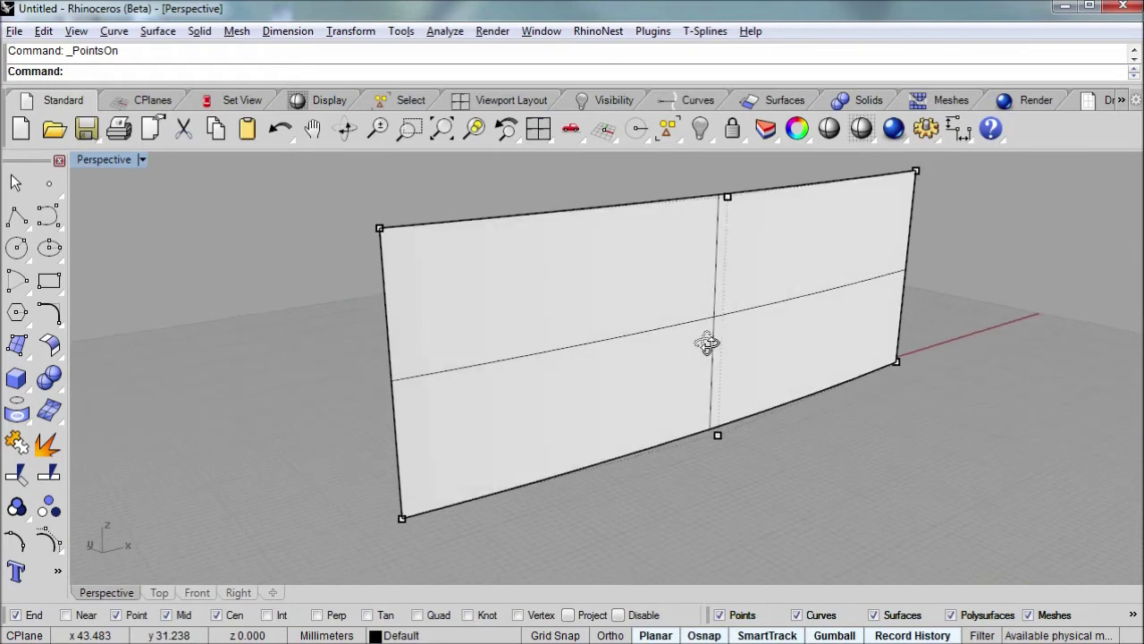
- Use ChangeDegree to set the wall to degree 5 in U and 3 in V
text(Ch)
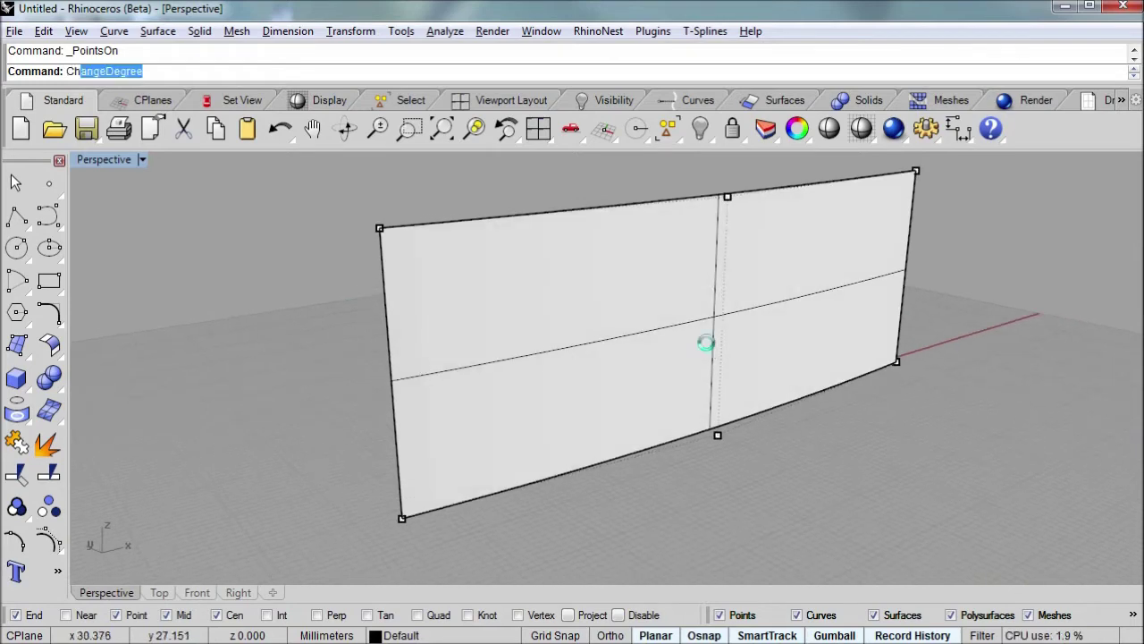
text(angd)
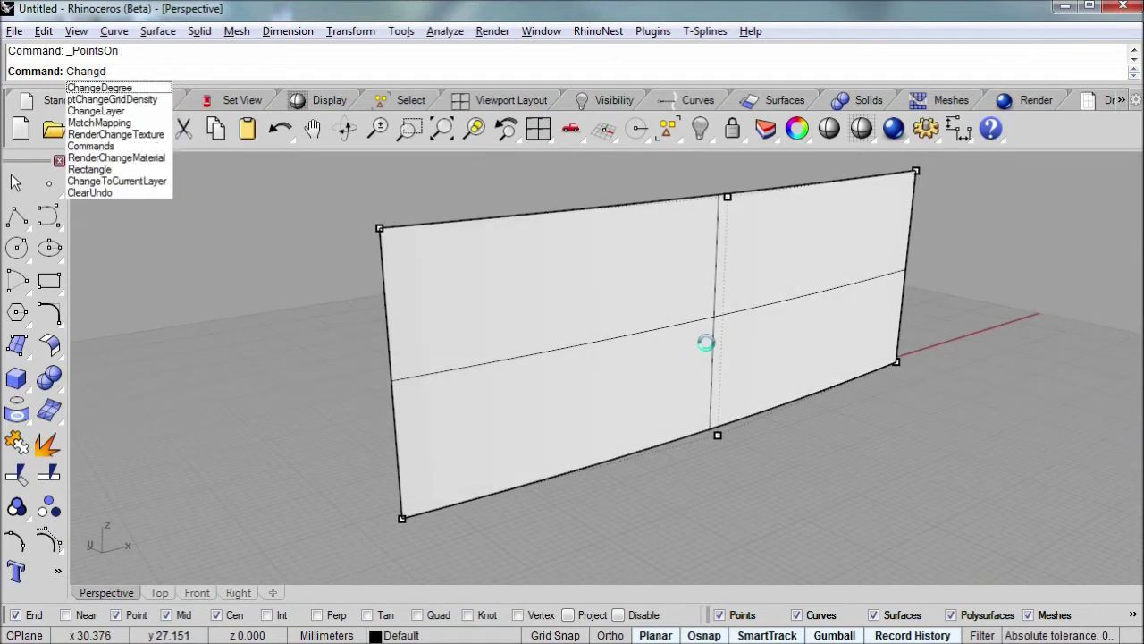
key(Down)
key(Return)
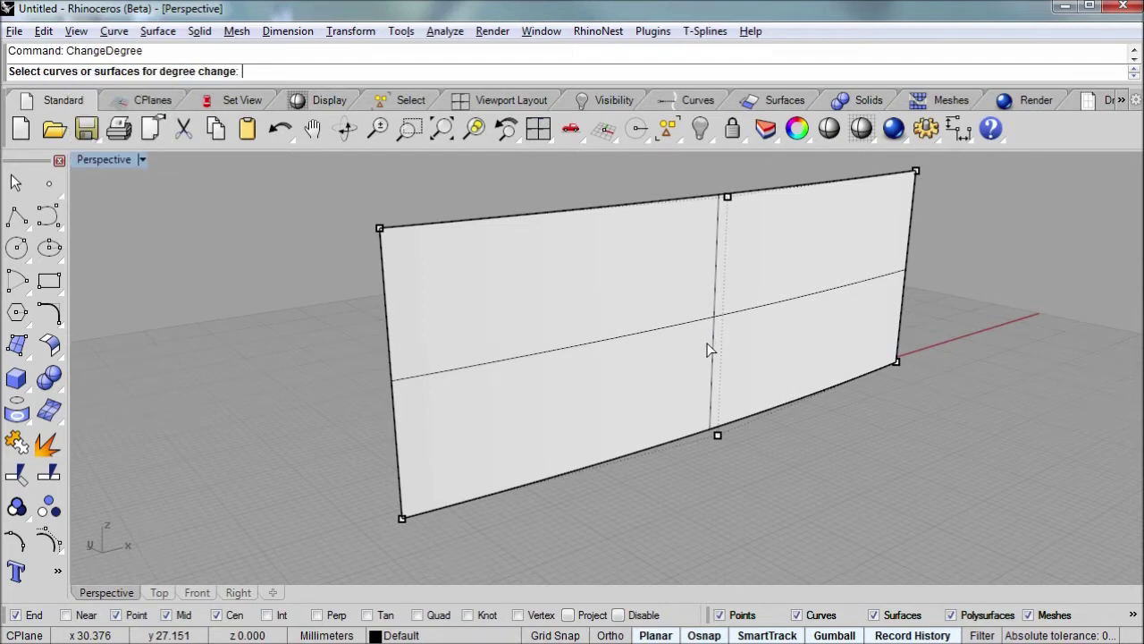
click(711, 350)
key(Return)
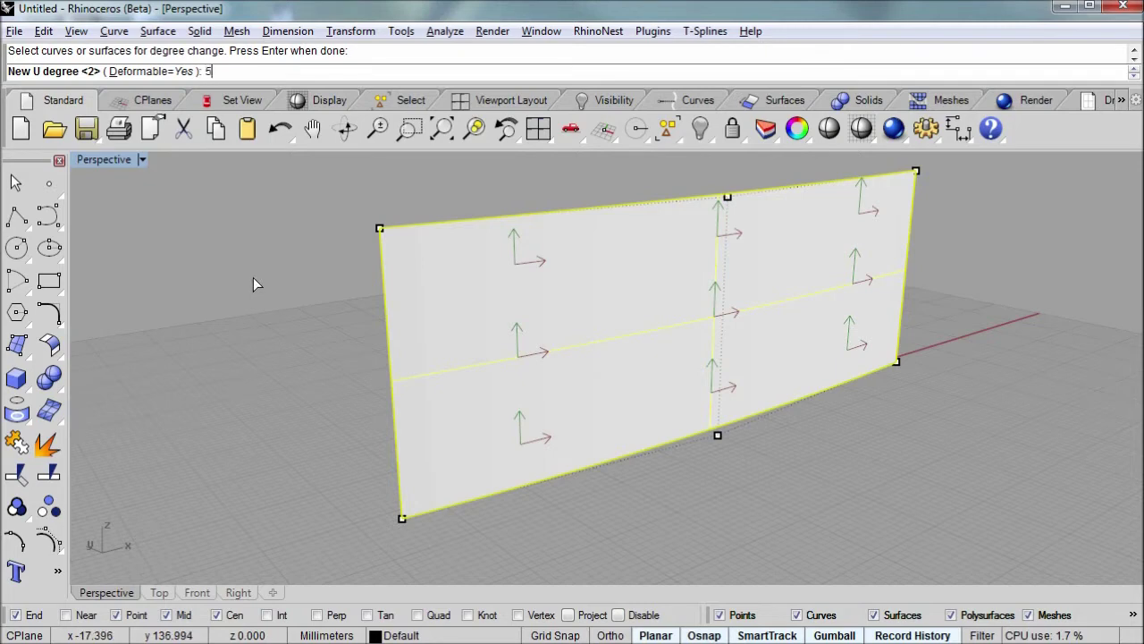
key(Return)
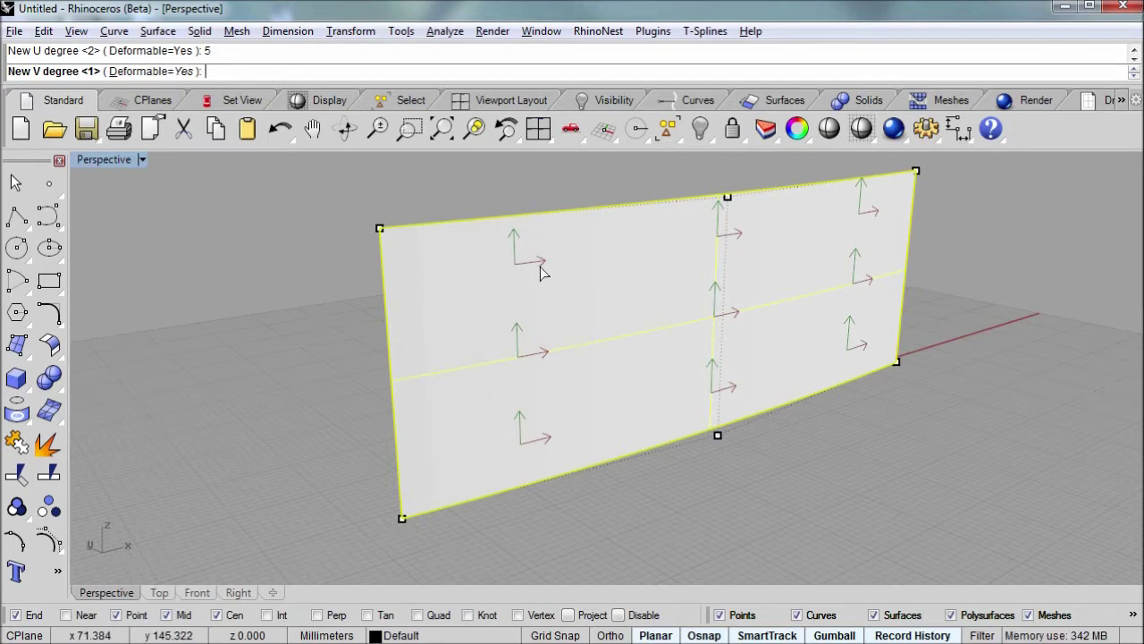
text(3)
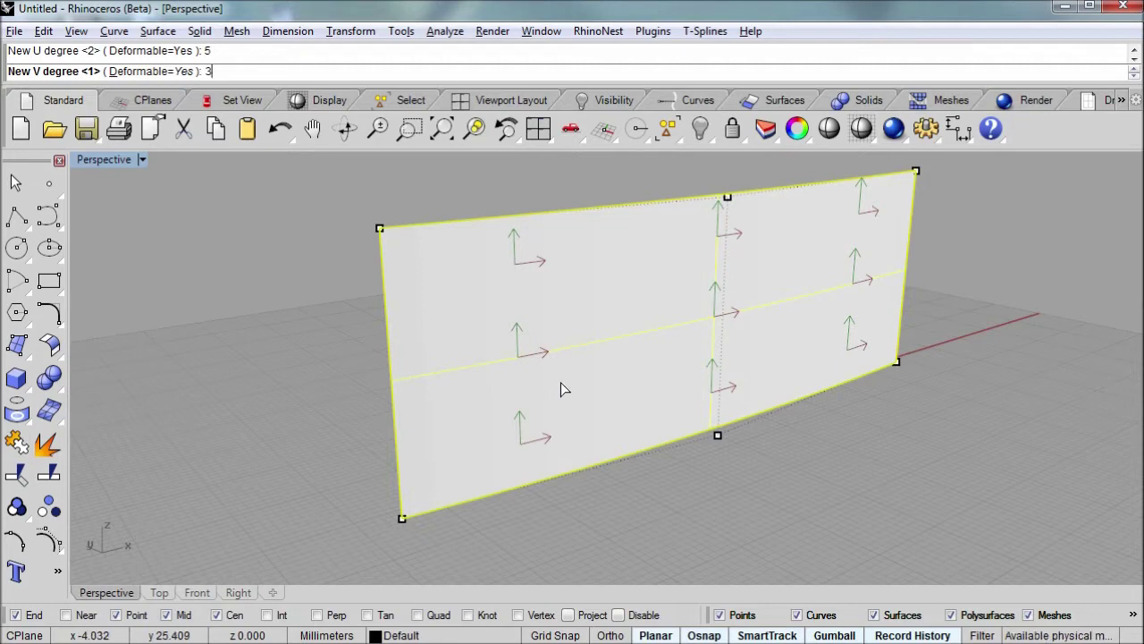
key(Return)
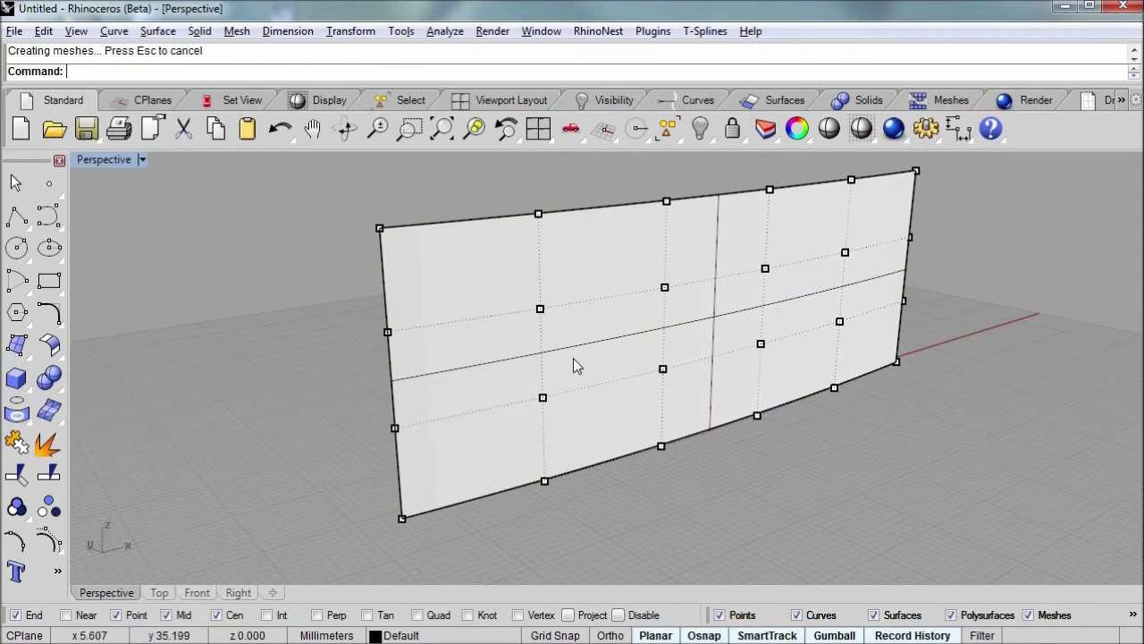
right_drag(573, 357, 536, 368)
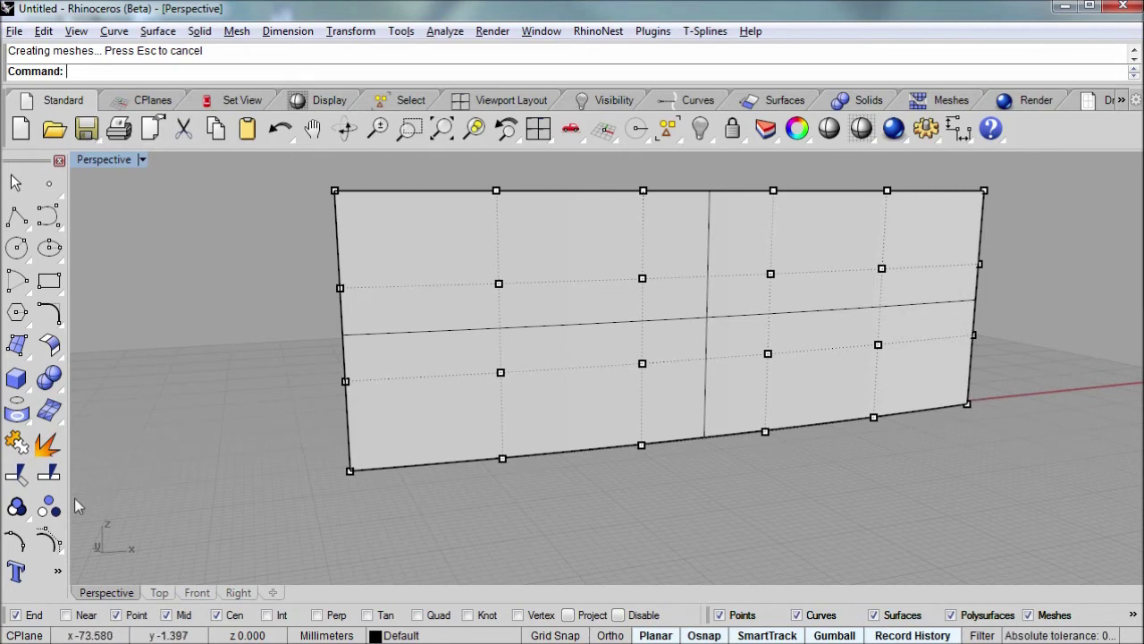
- Split the wall along a vertical isocurve near its right end
click(48, 474)
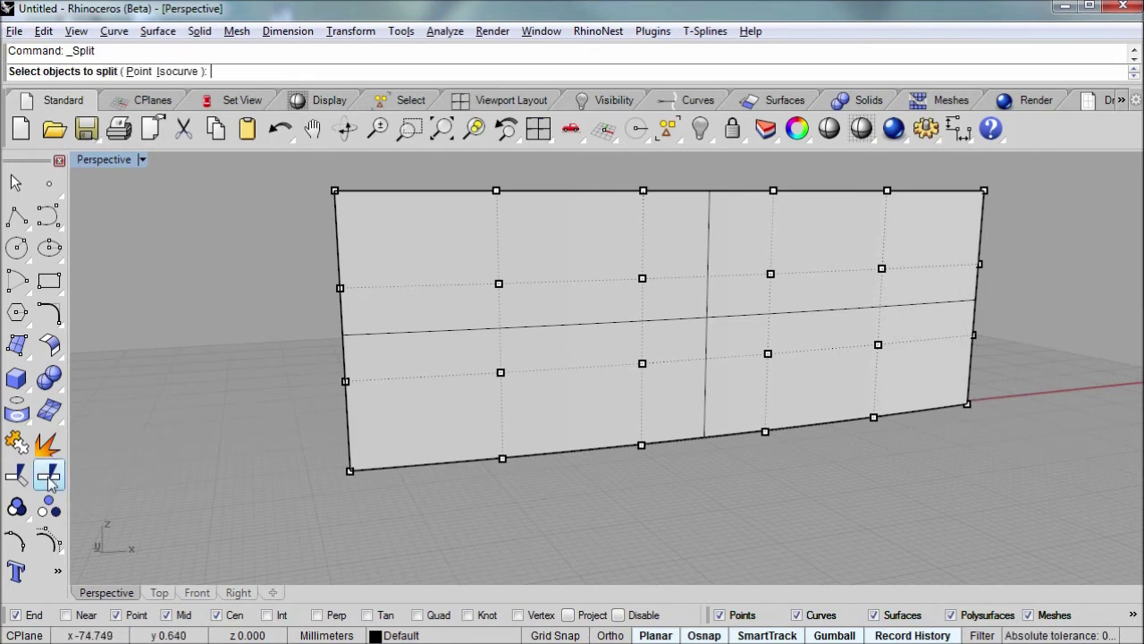
click(178, 72)
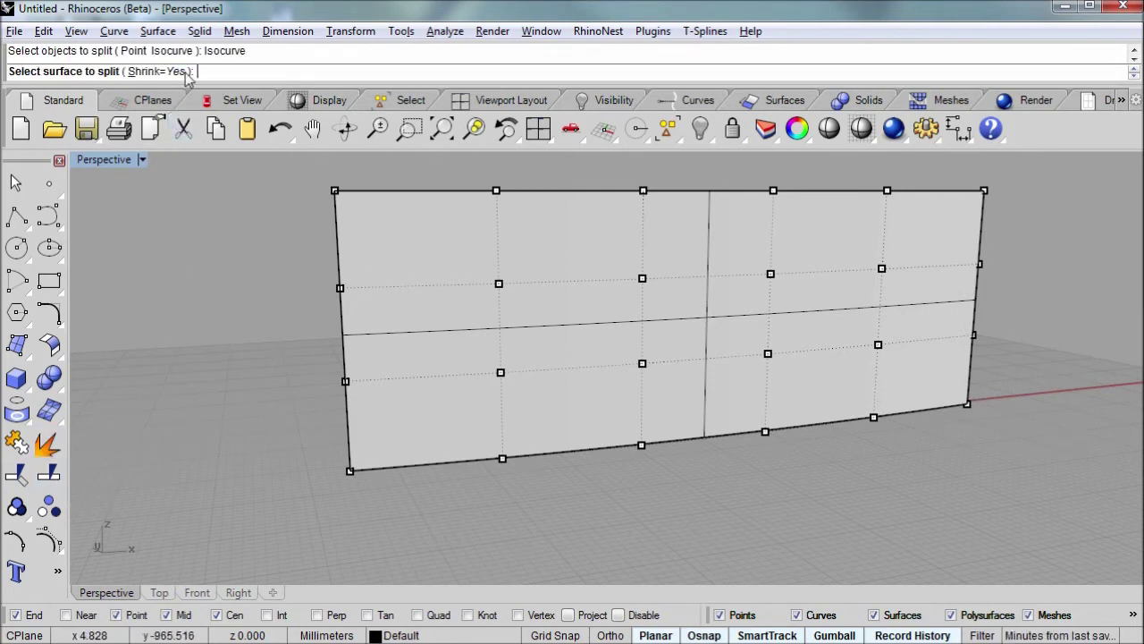
click(924, 295)
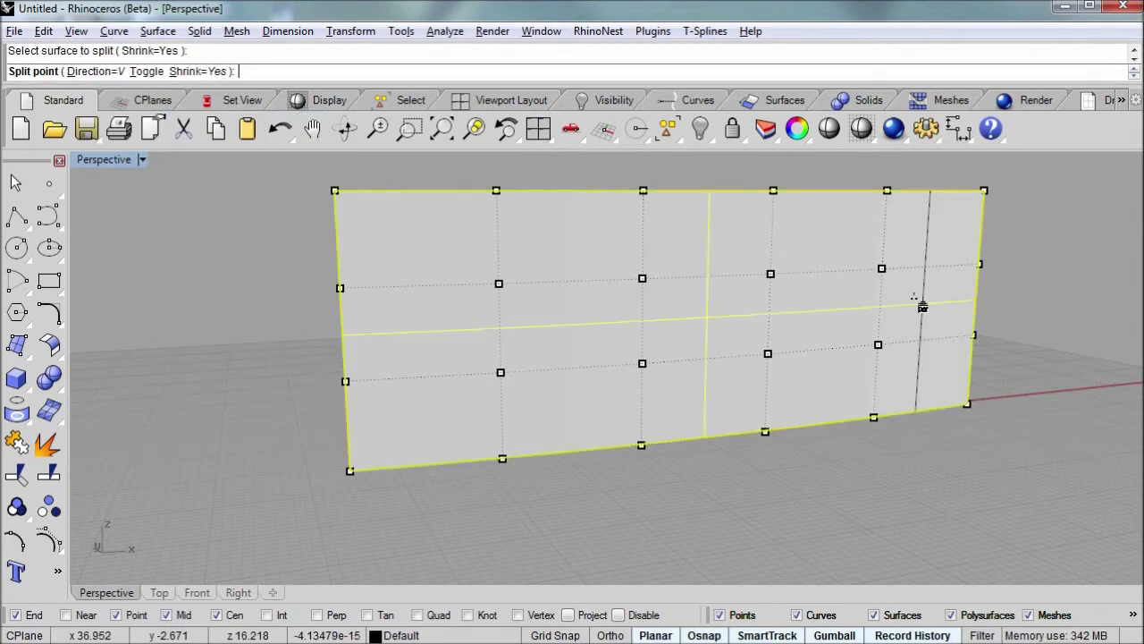
click(829, 325)
key(Return)
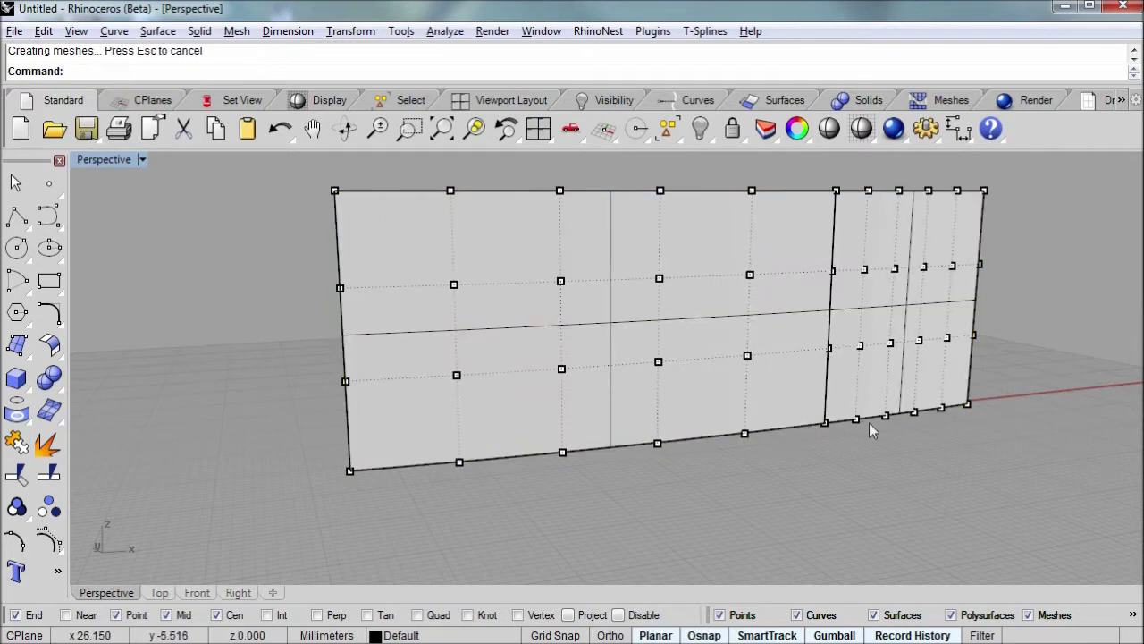
right_drag(872, 430, 838, 399)
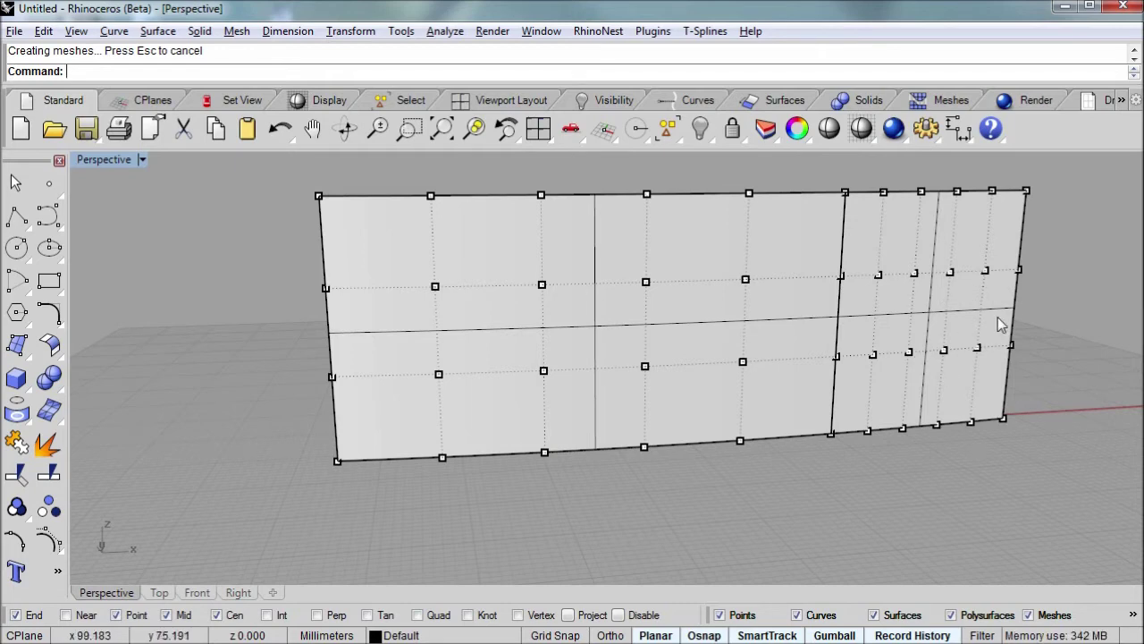
right_drag(807, 347, 774, 316)
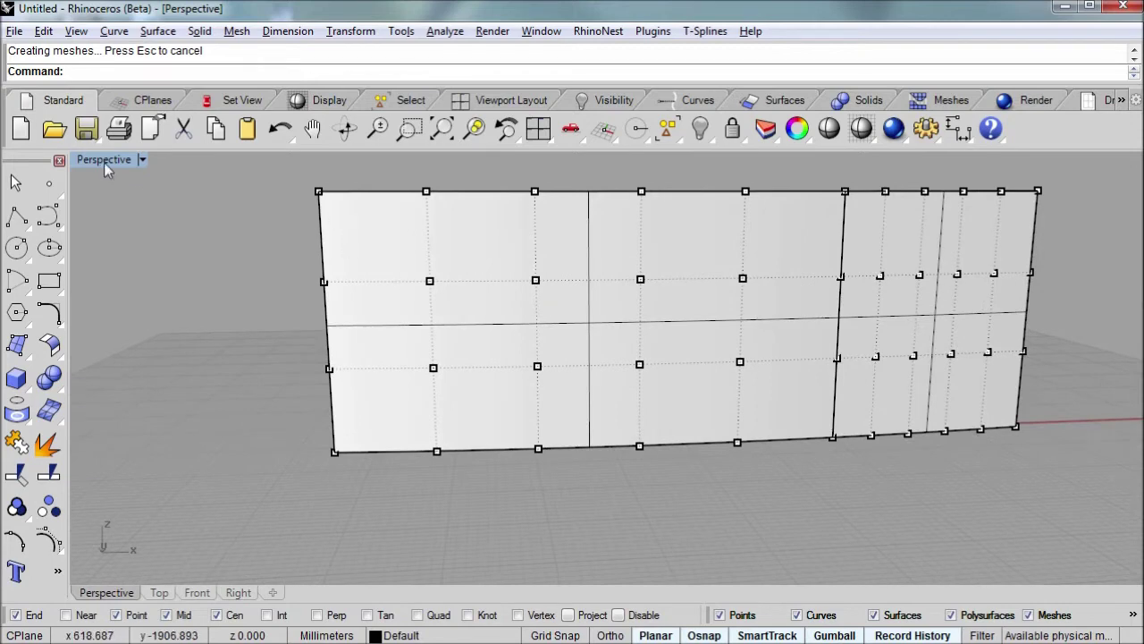
- In Front view with points hidden, draw a three-point curve sloping down from upper left across the wall
key(ctrl+F1)
key(ctrl+F2)
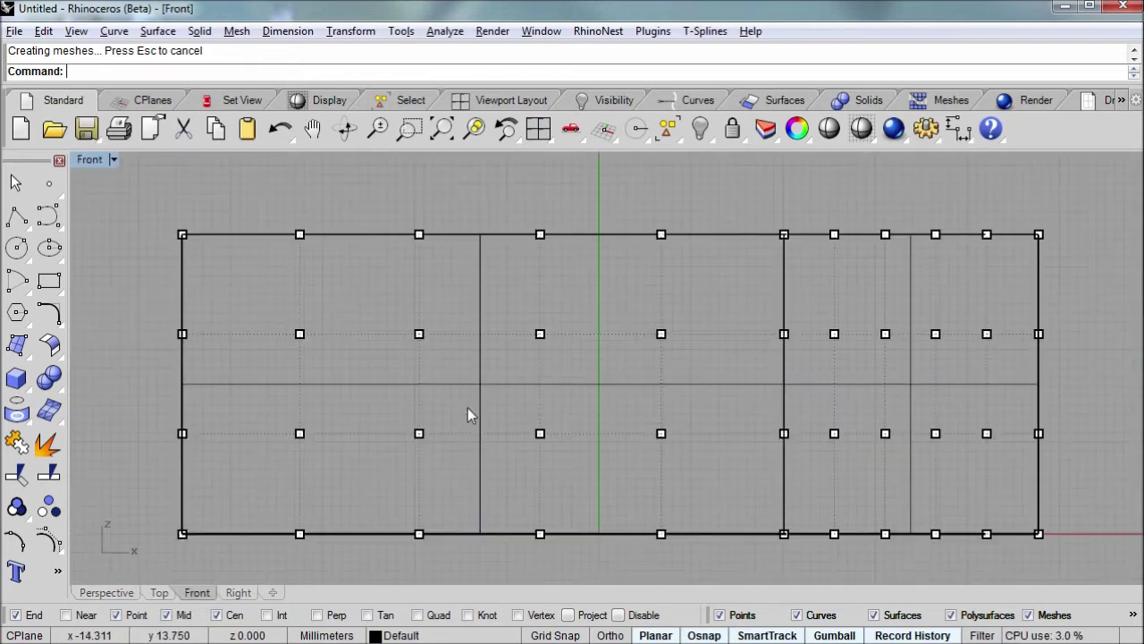
right_drag(381, 412, 352, 393)
key(F11)
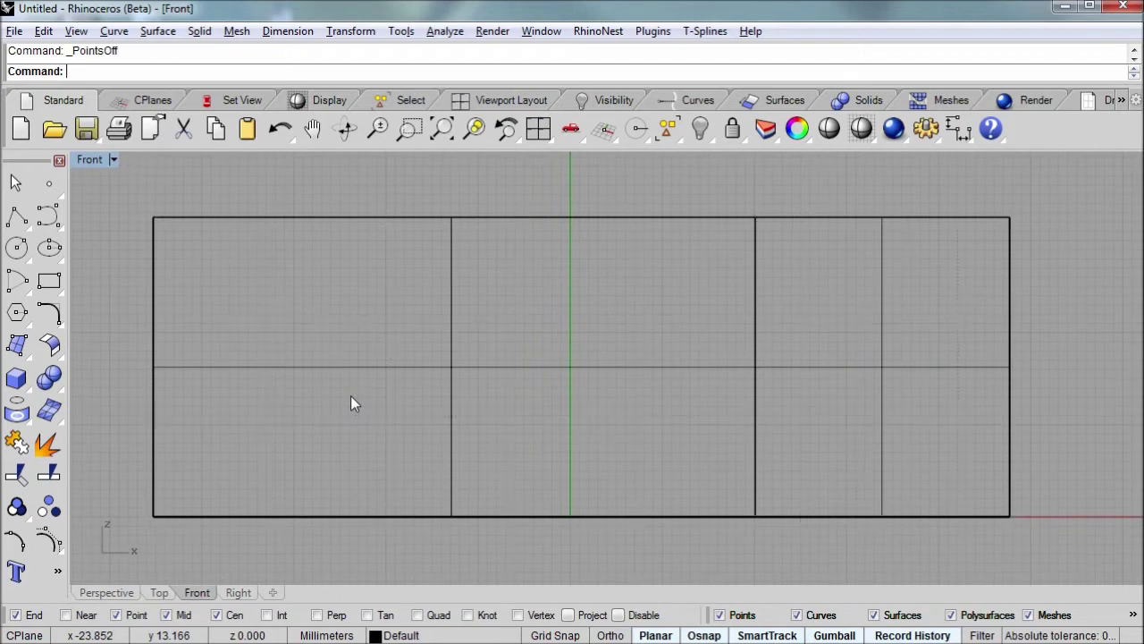
click(48, 216)
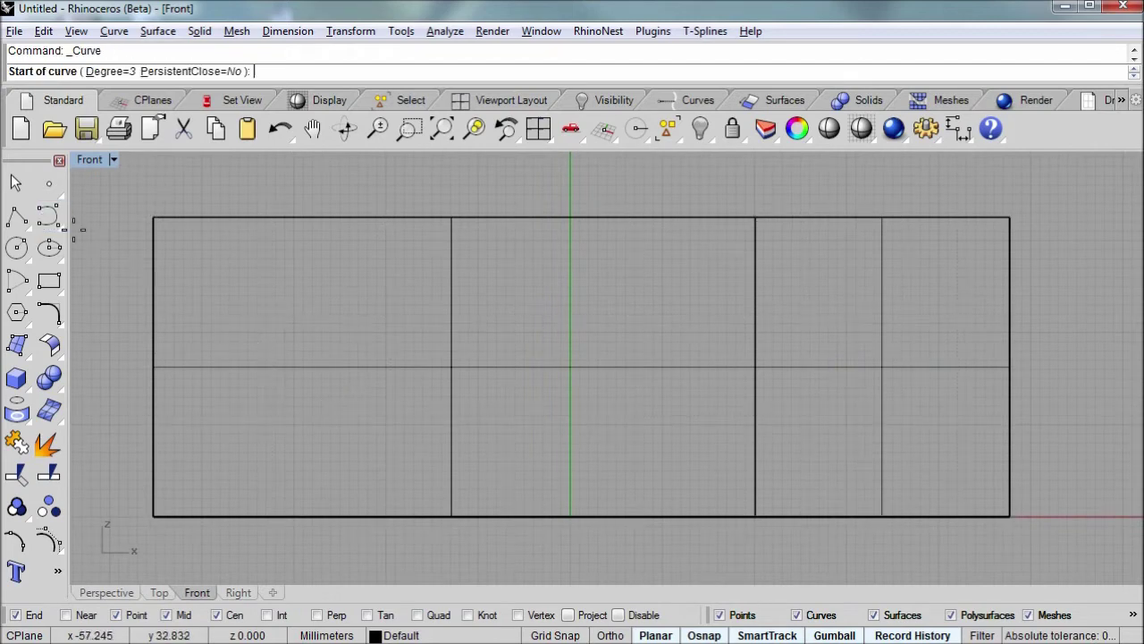
click(112, 262)
click(346, 261)
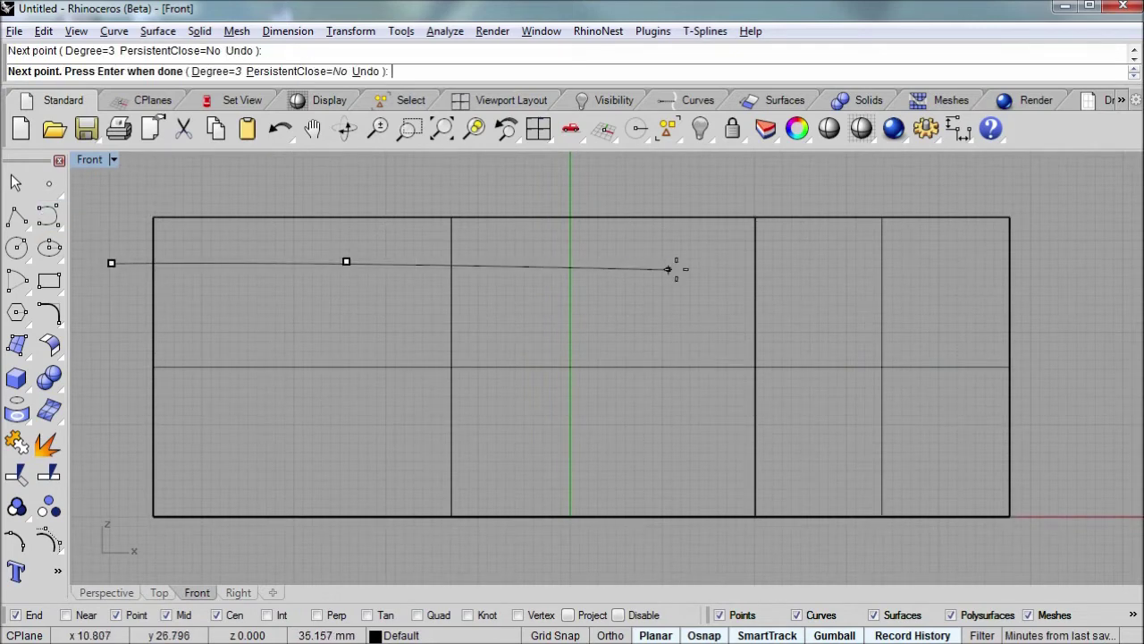
click(843, 314)
key(Return)
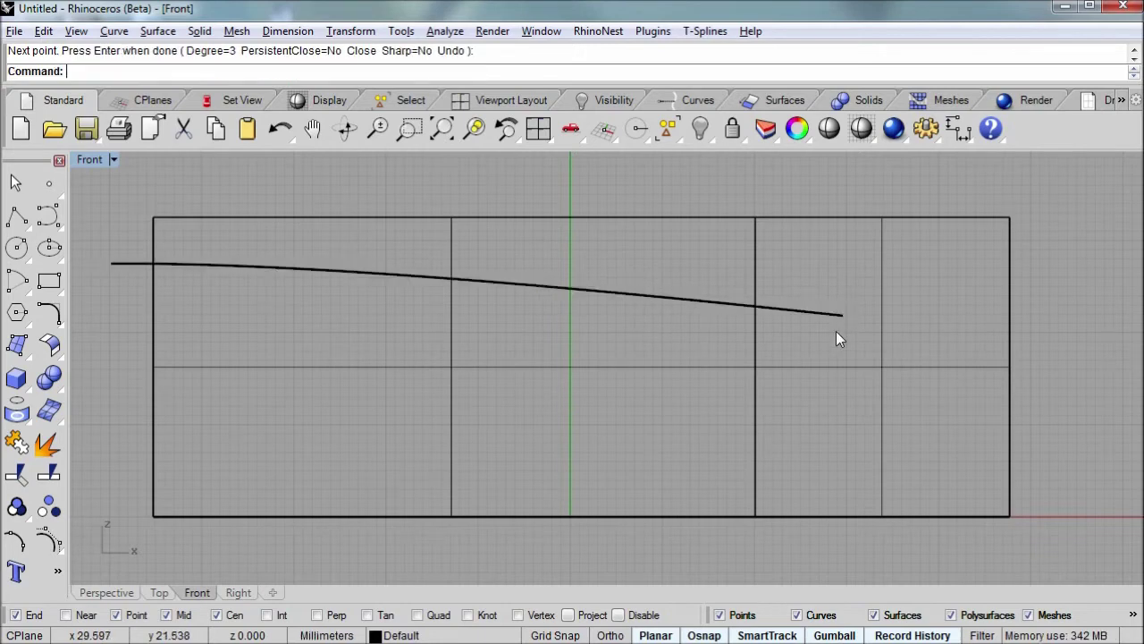
- Draw a second three-point curve rising from the lower left toward the right
key(Return)
click(103, 488)
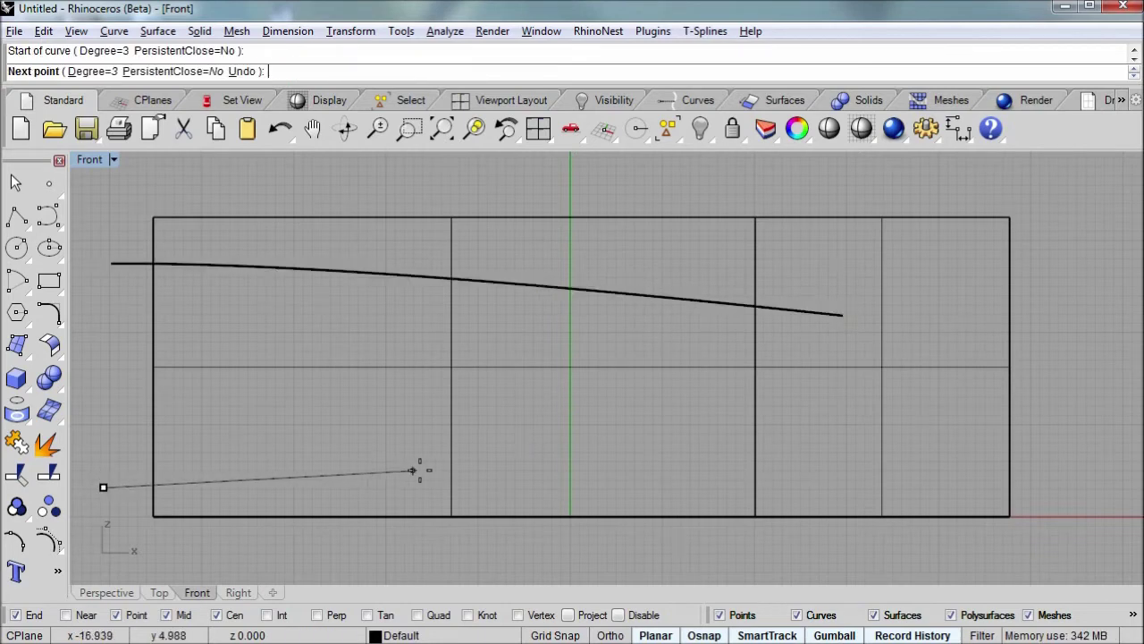
click(450, 472)
click(864, 386)
key(Return)
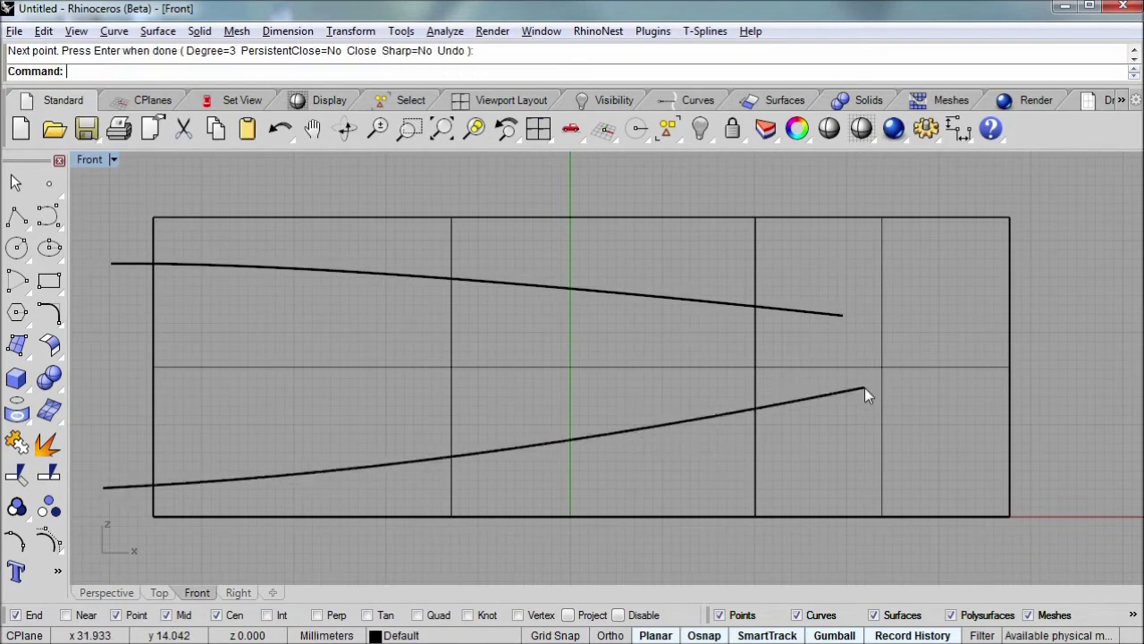
click(693, 424)
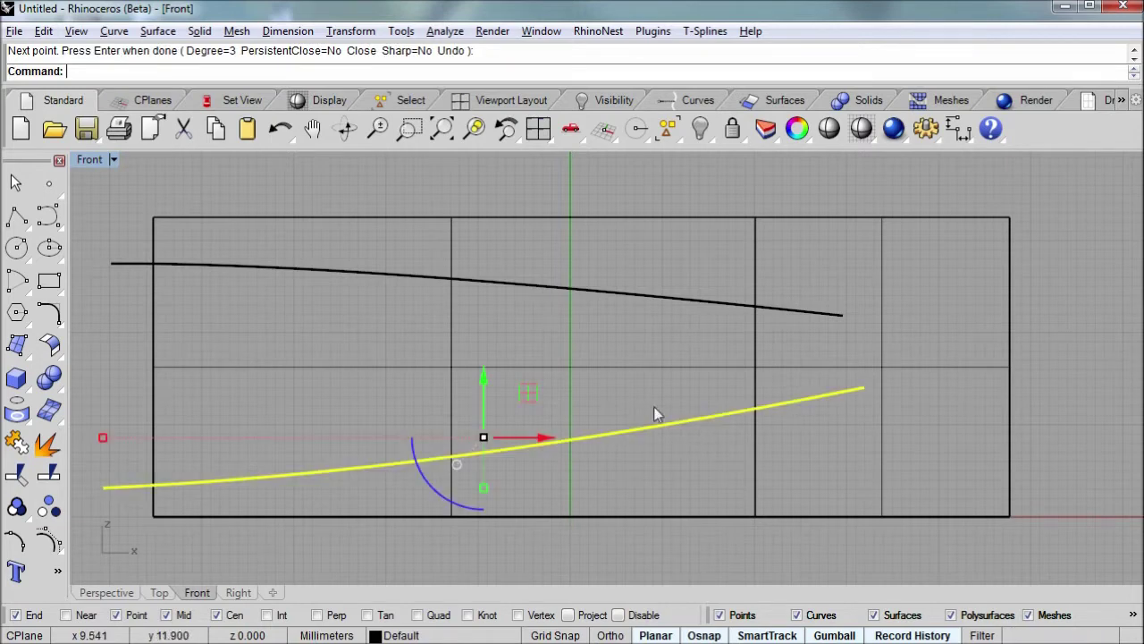
- Offset the lower curve slightly upward to outline a thin strip
text(Offset)
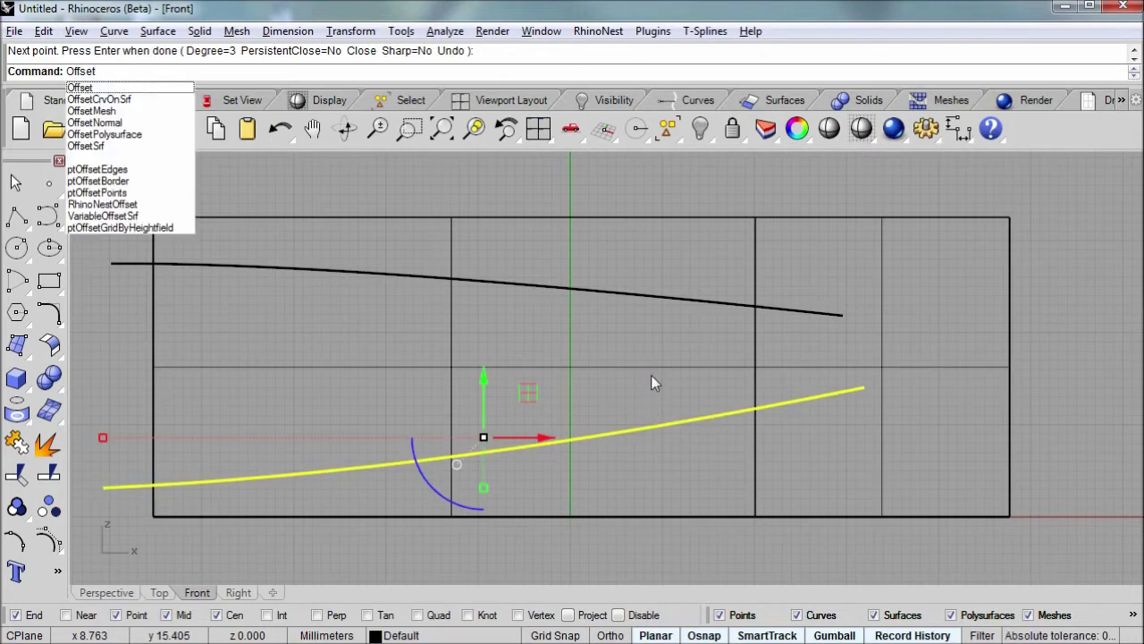
key(Return)
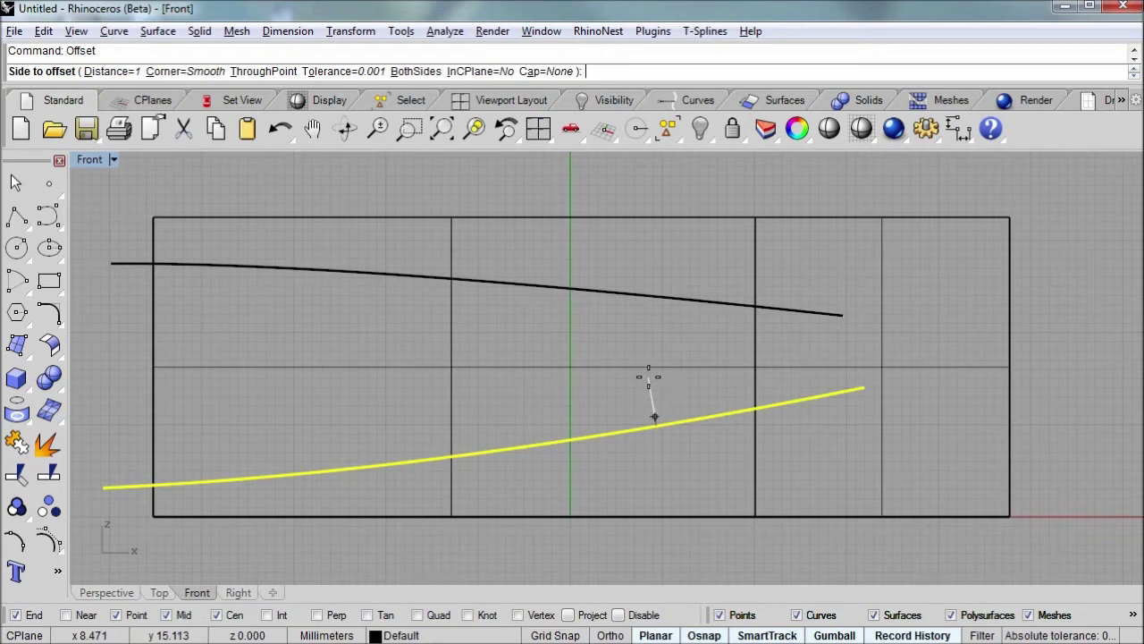
click(649, 376)
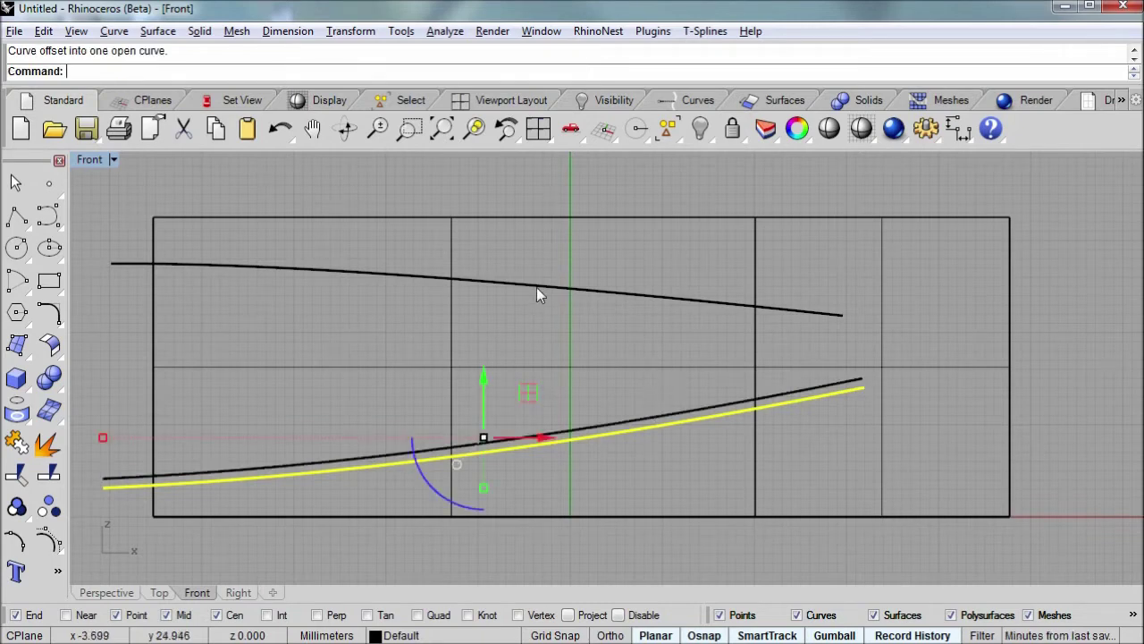
key(Return)
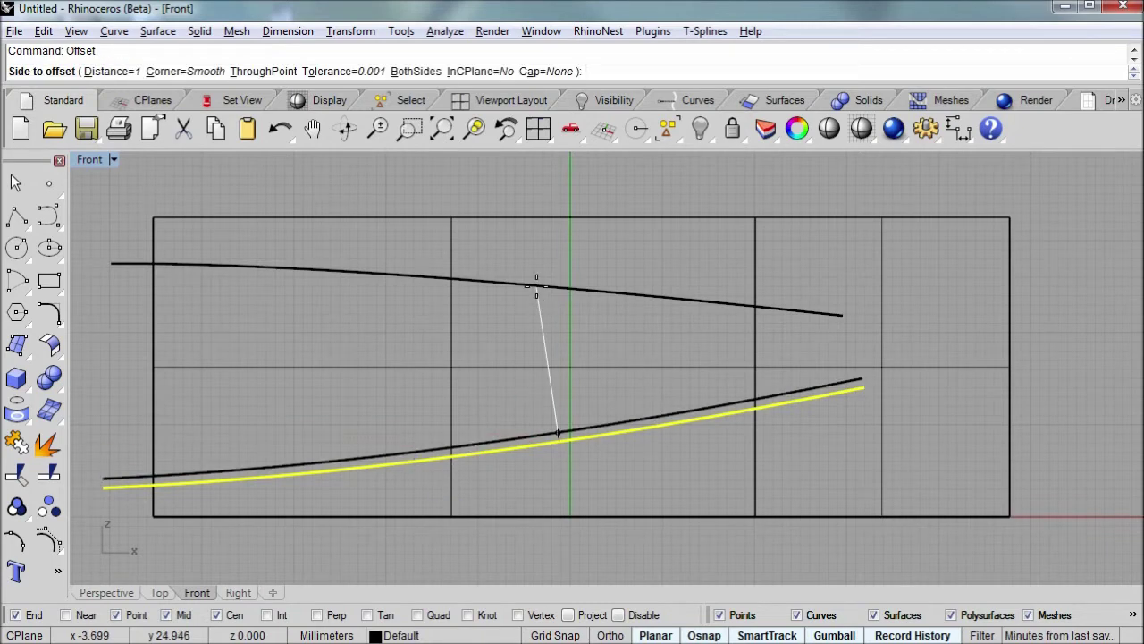
key(Escape)
- Offset the upper curve slightly downward to outline the second strip
click(536, 287)
key(Return)
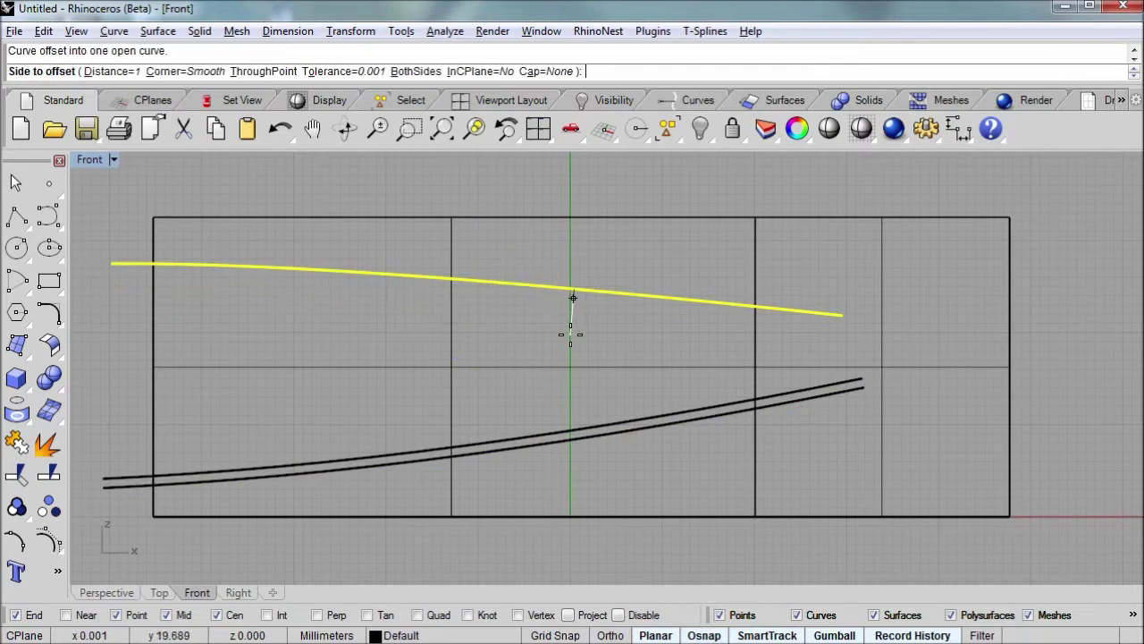
click(570, 335)
key(Escape)
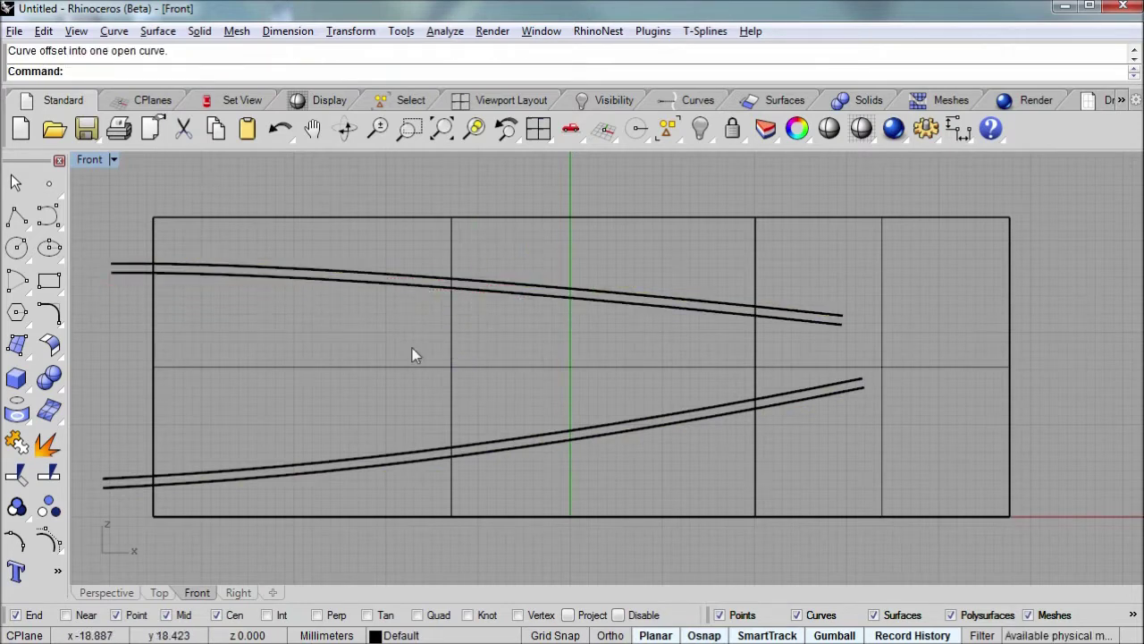
drag(90, 188, 897, 565)
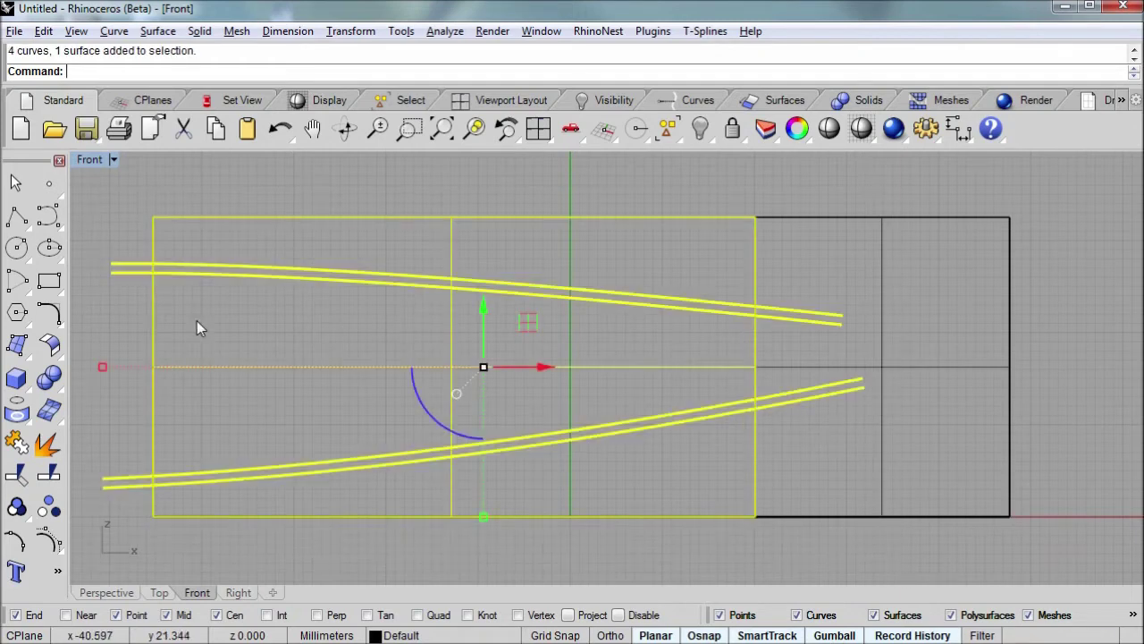
- Project the four strip curves onto the left wall surface and inspect them in maximized Perspective
right_drag(197, 321, 214, 318)
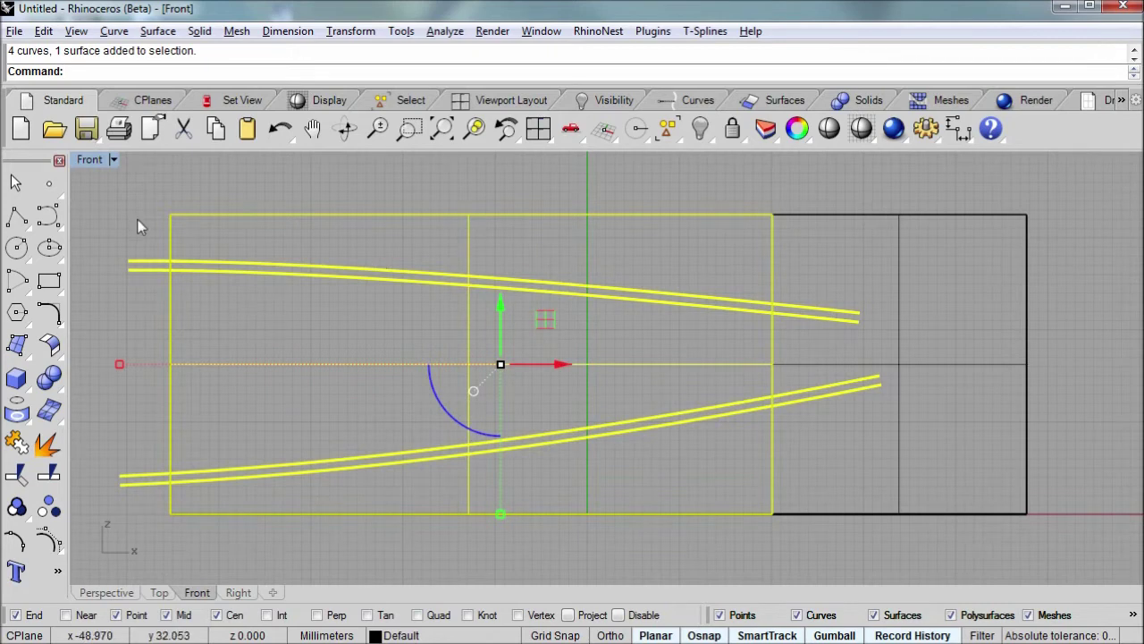
text(Projec)
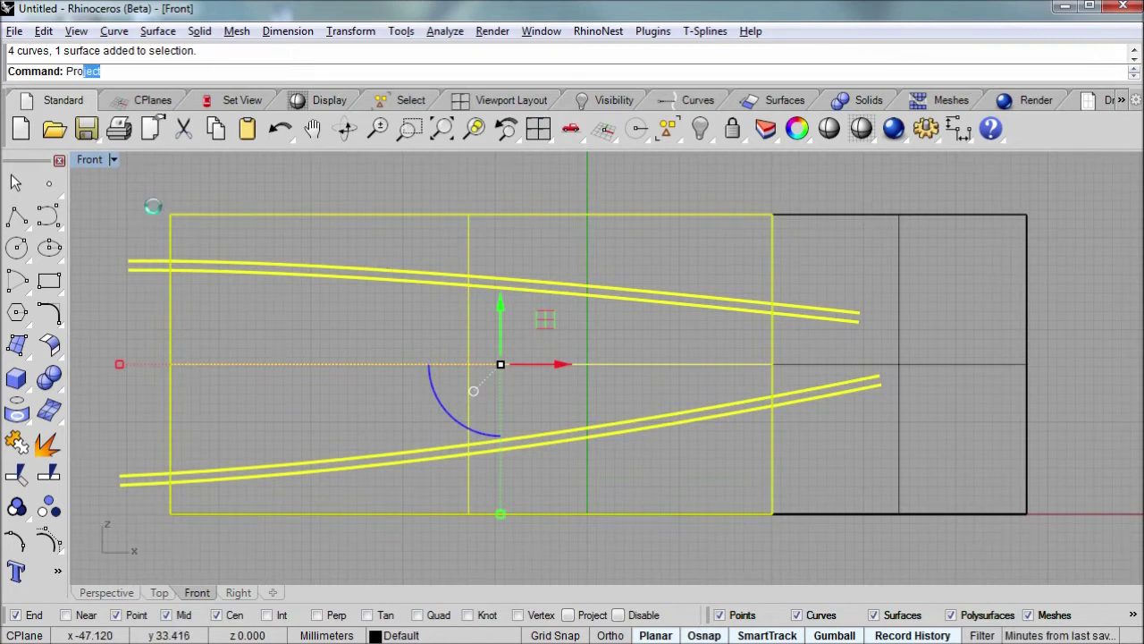
text(t)
key(Return)
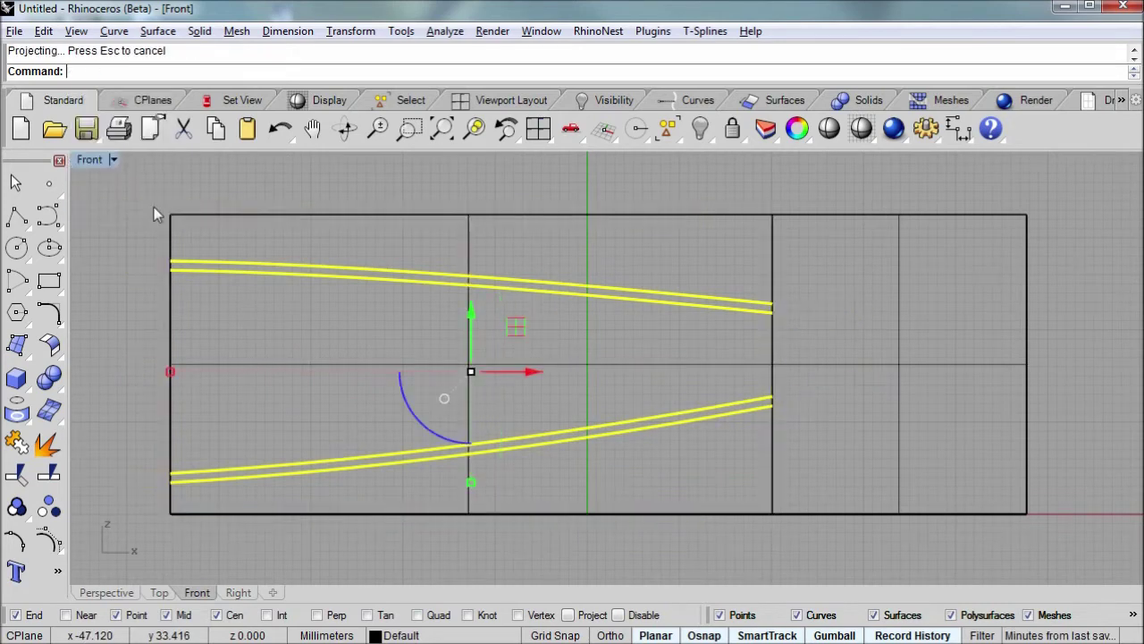
double_click(93, 168)
right_drag(946, 308, 903, 295)
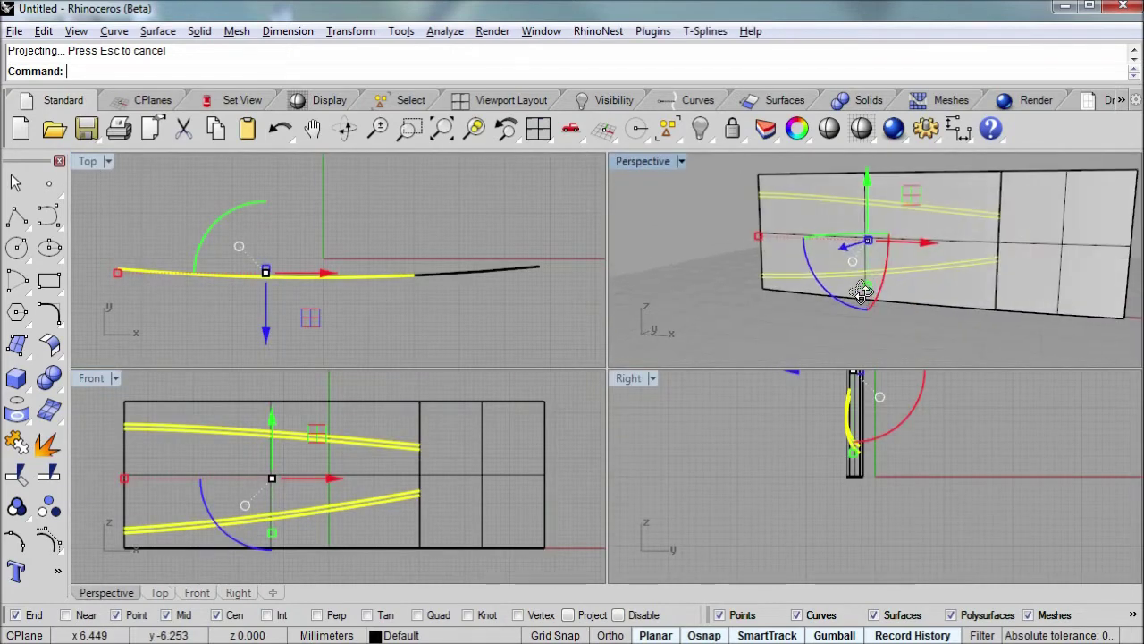
double_click(675, 165)
right_drag(771, 295, 673, 317)
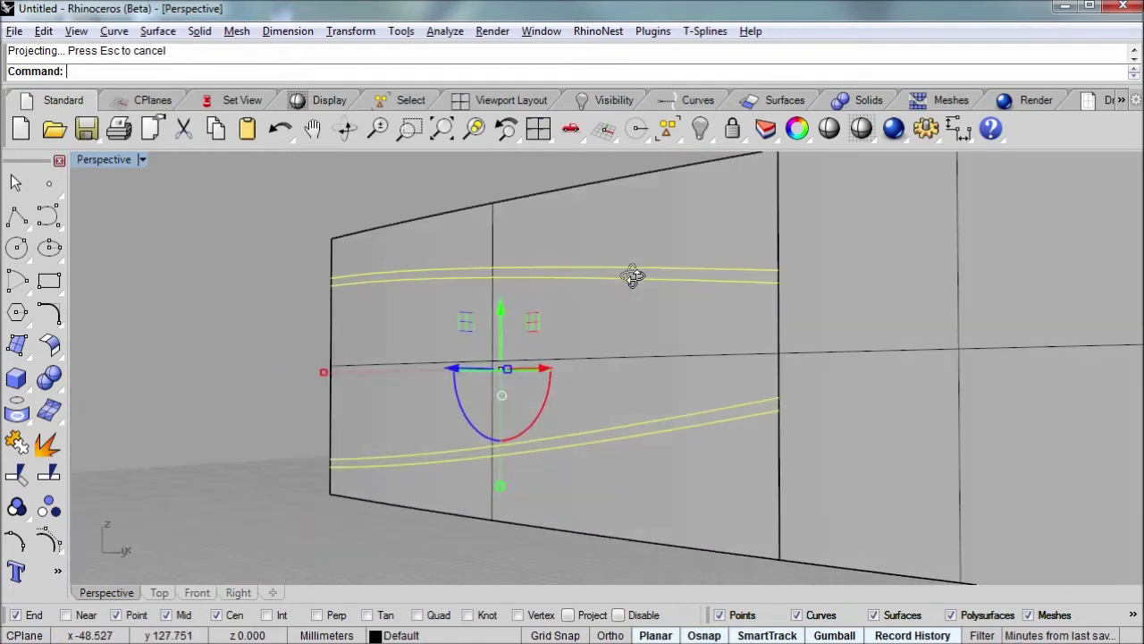
right_drag(632, 276, 543, 423)
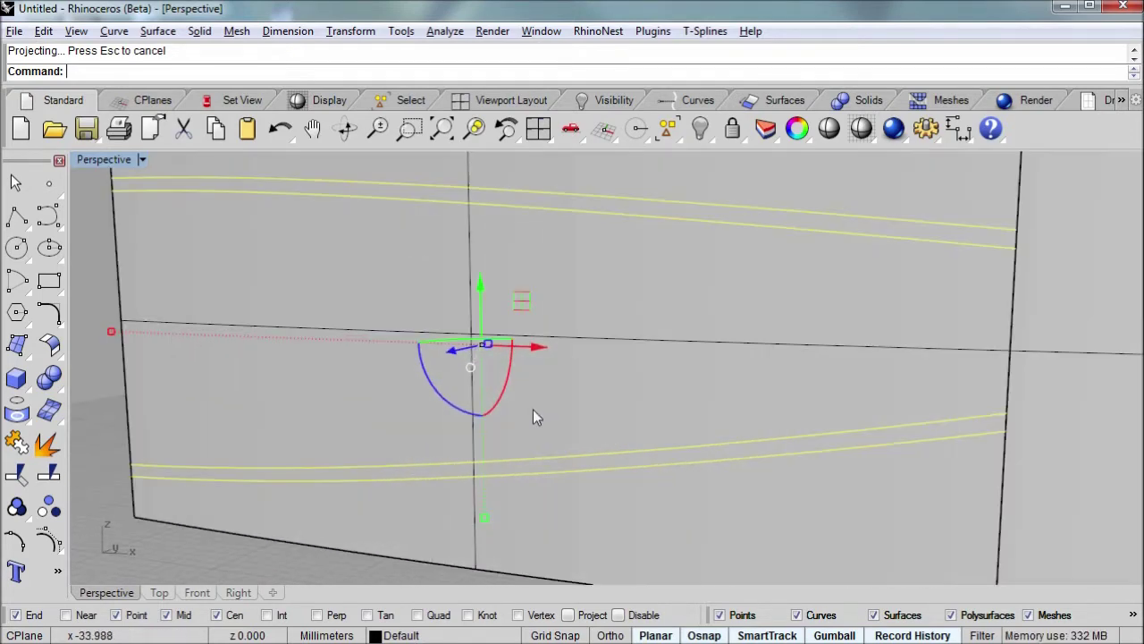
- Trim the wall surface away inside both thin strips
click(16, 475)
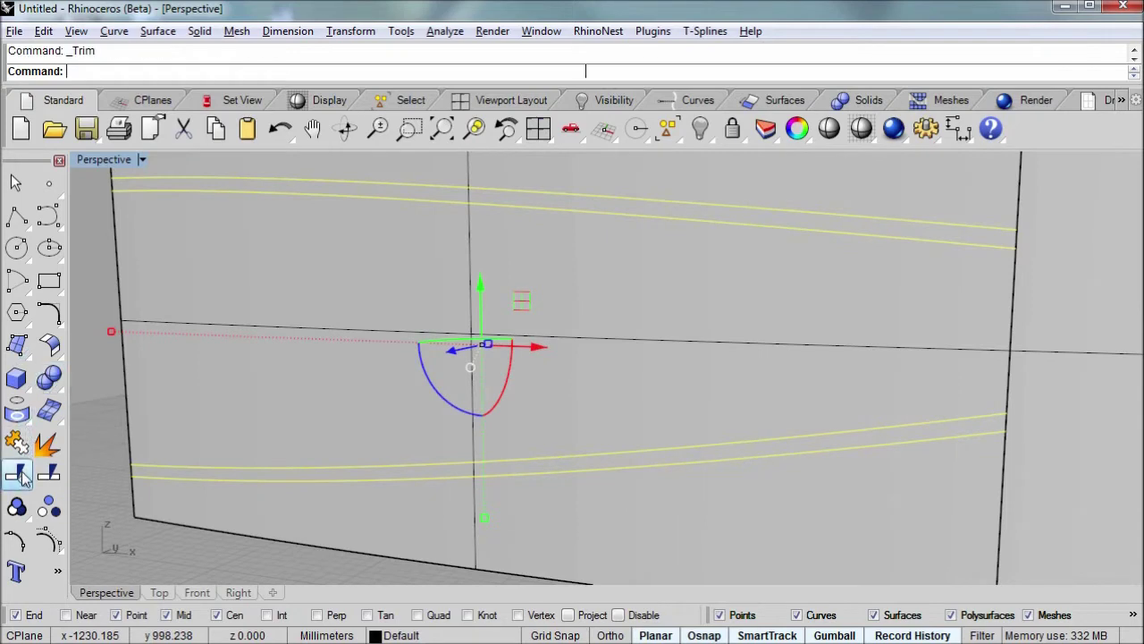
click(474, 200)
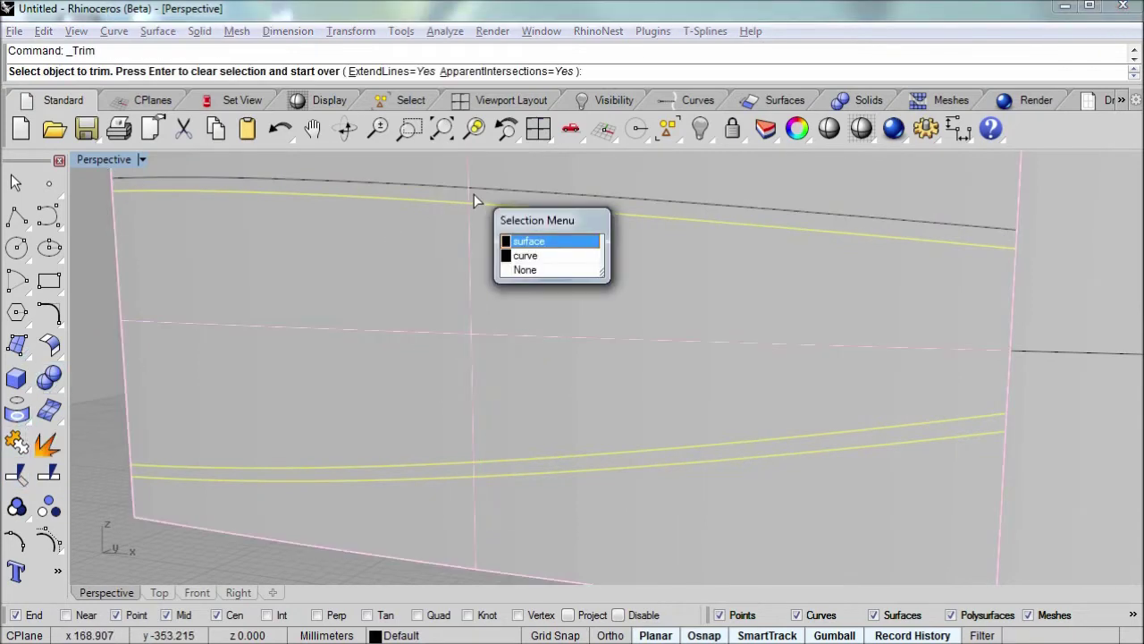
key(Return)
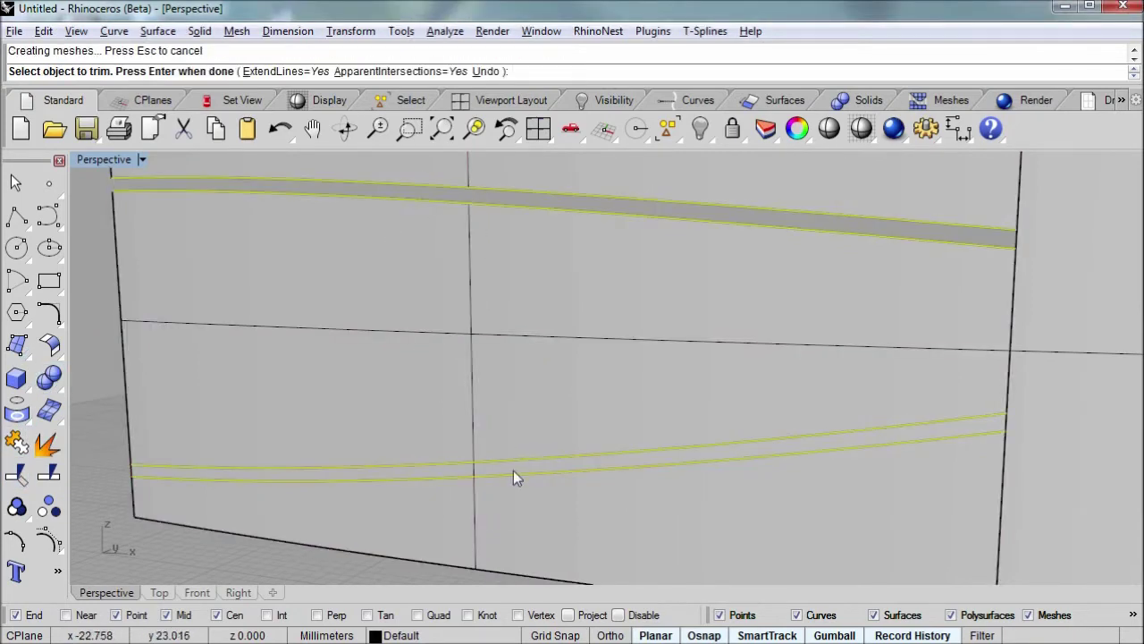
key(Return)
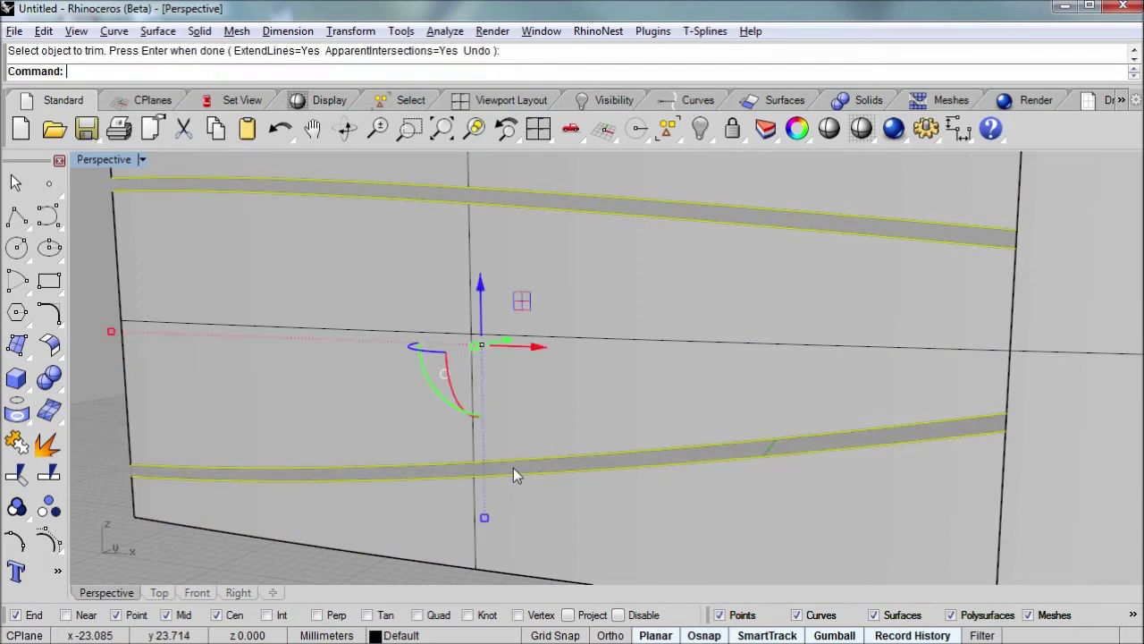
- Delete the leftover strip curves and show the middle panel's control points
key(Delete)
right_drag(513, 474, 532, 438)
click(529, 394)
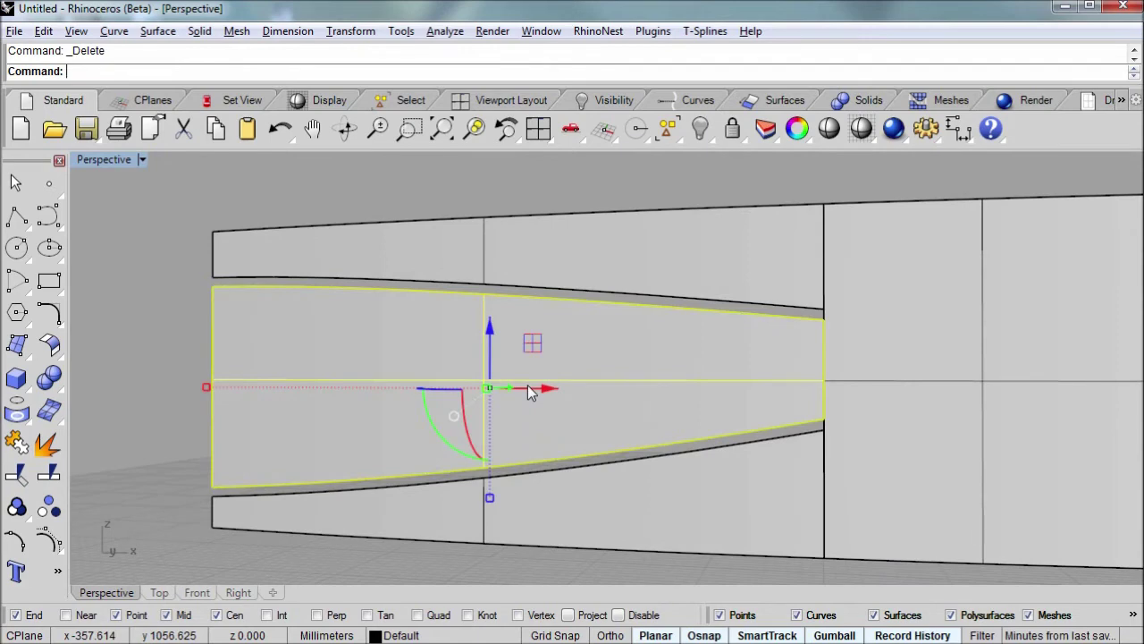
key(F10)
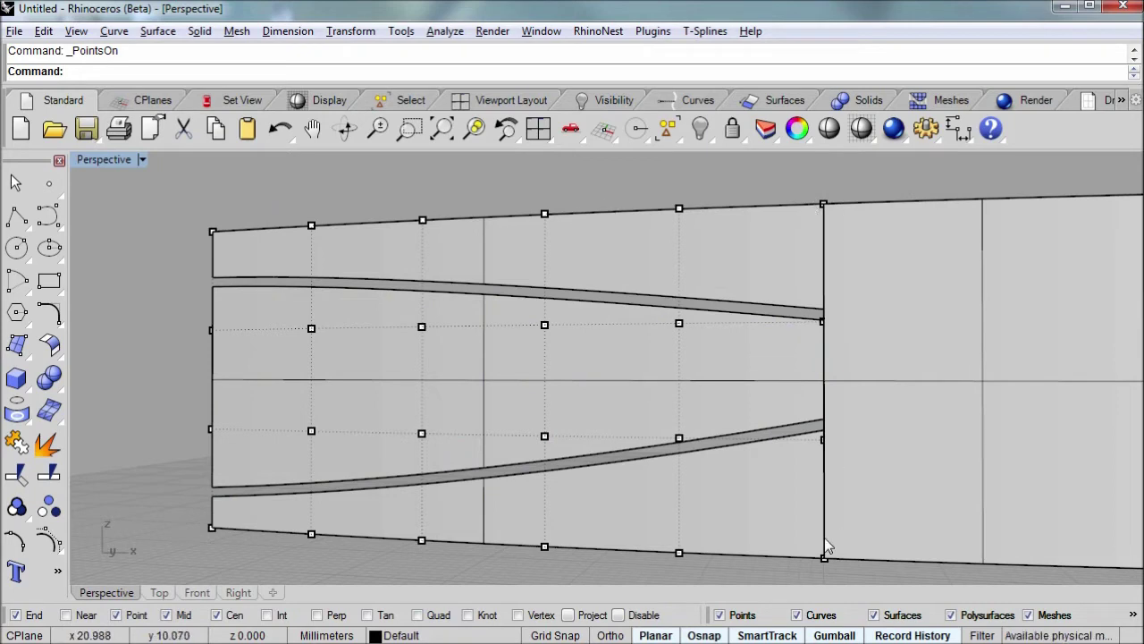
- Shrink the trimmed middle panel to its edges with ShrinkTrimmedSrf
mouse_move(534, 332)
right_down()
mouse_move(486, 334)
mouse_move(539, 334)
right_up()
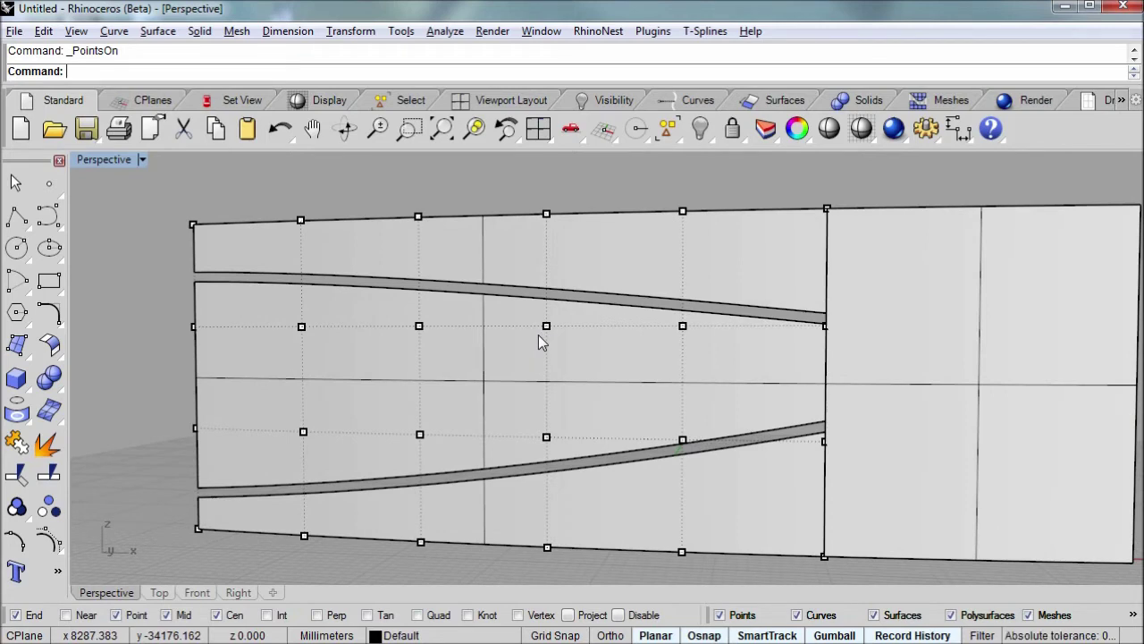
text(n)
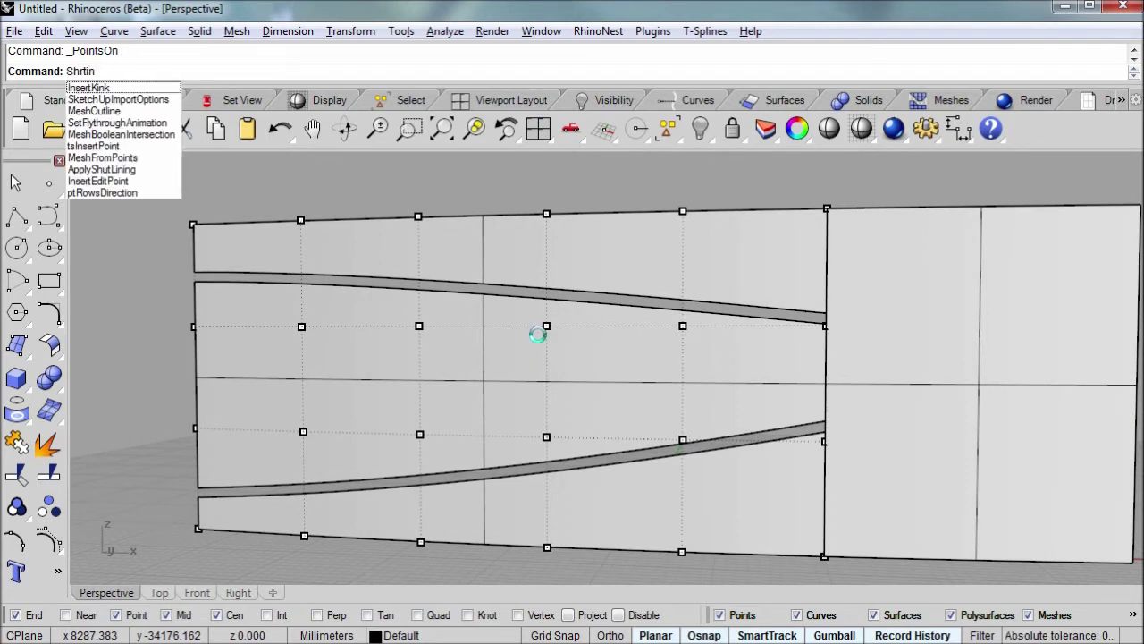
key(BackSpace)
key(BackSpace)
key(BackSpace)
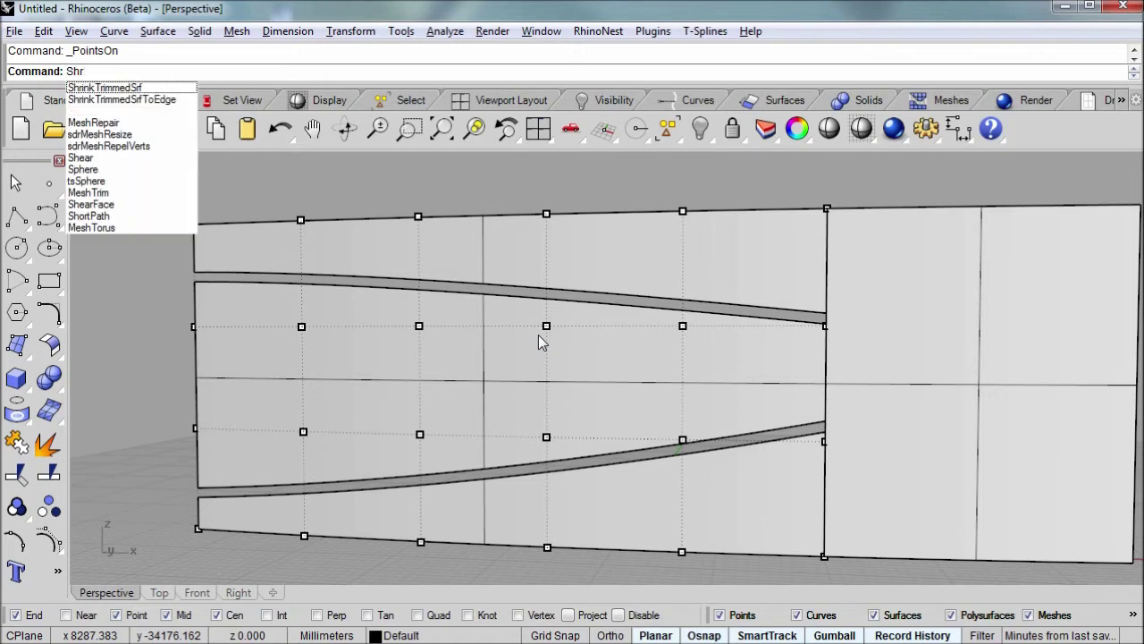
text(in)
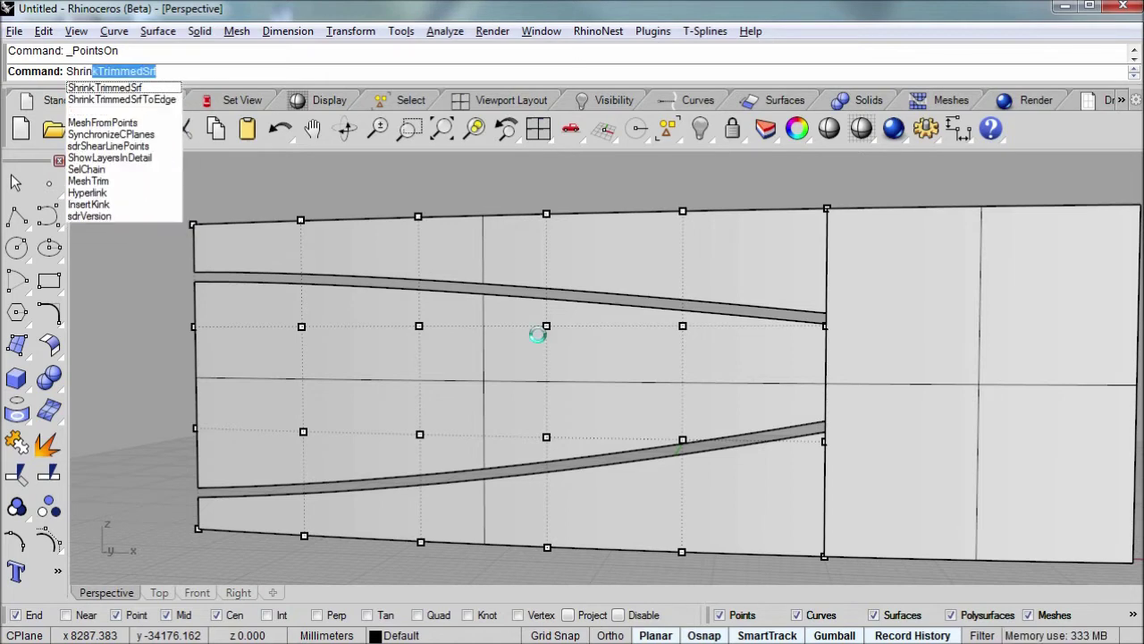
key(Return)
click(568, 372)
key(Return)
- Move the panel's four left-edge control points to reshape its end, then hide the points
mouse_move(304, 329)
right_down()
mouse_move(280, 295)
mouse_move(298, 319)
mouse_move(264, 332)
mouse_move(325, 334)
right_up()
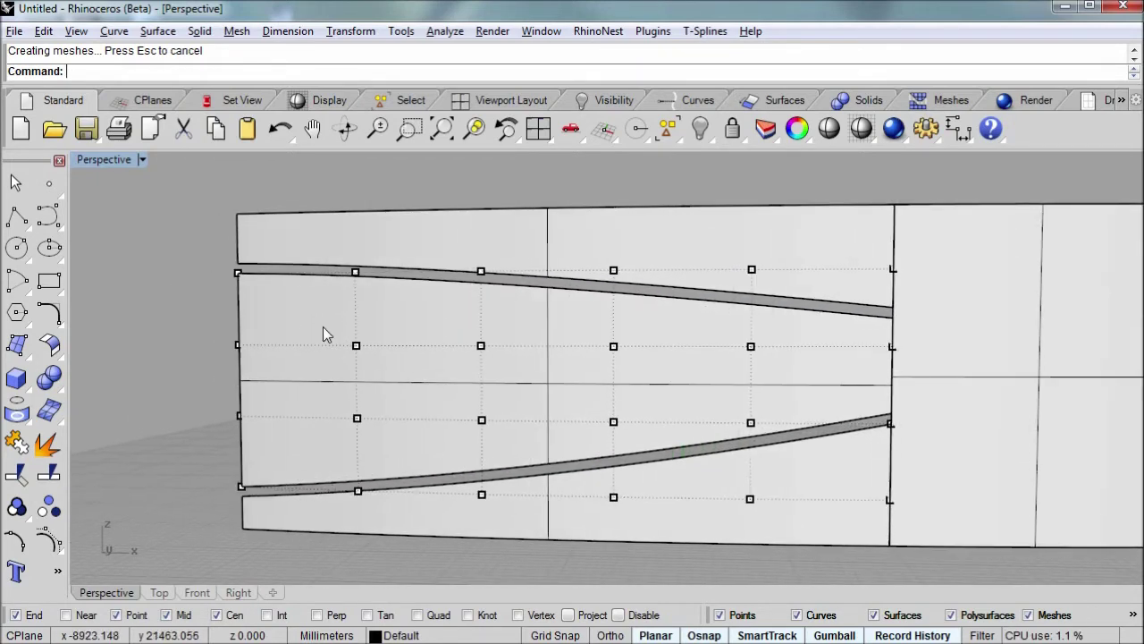
drag(205, 207, 284, 533)
right_drag(285, 534, 267, 361)
drag(262, 358, 287, 401)
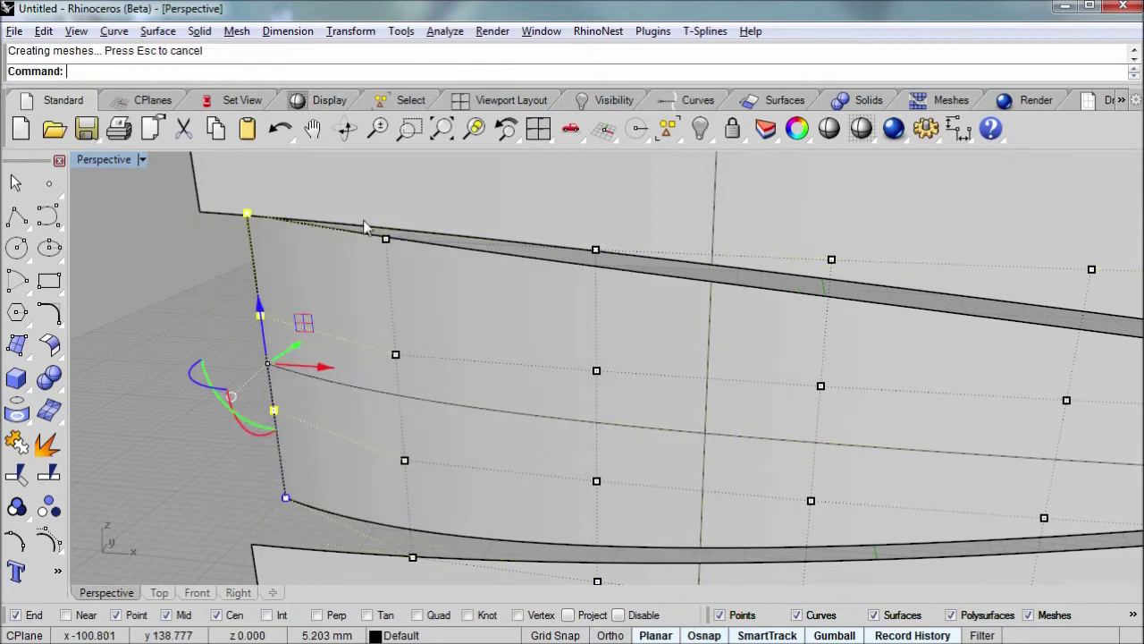
scroll(366, 223, down, 4)
click(362, 179)
drag(362, 178, 428, 471)
scroll(361, 286, up, 4)
drag(371, 306, 378, 296)
right_drag(375, 349, 438, 220)
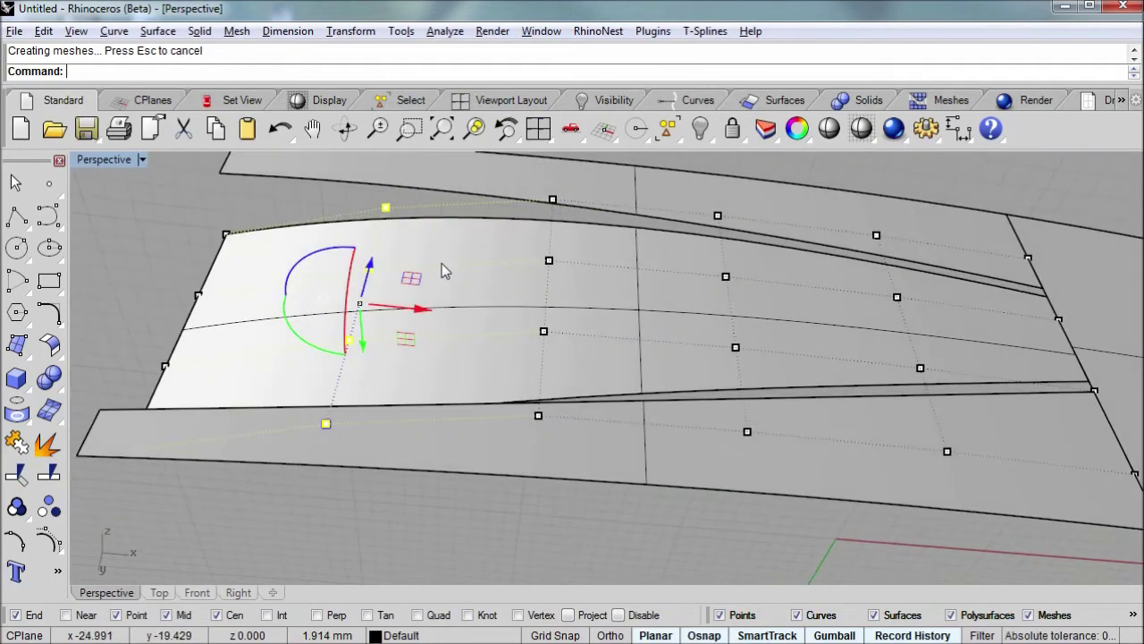
mouse_move(442, 263)
right_down()
mouse_move(501, 314)
mouse_move(470, 324)
mouse_move(505, 289)
mouse_move(543, 376)
mouse_move(473, 349)
mouse_move(455, 358)
mouse_move(455, 348)
mouse_move(460, 376)
mouse_move(408, 378)
mouse_move(467, 320)
mouse_move(439, 343)
mouse_move(544, 334)
mouse_move(489, 317)
mouse_move(455, 274)
right_up()
key(F11)
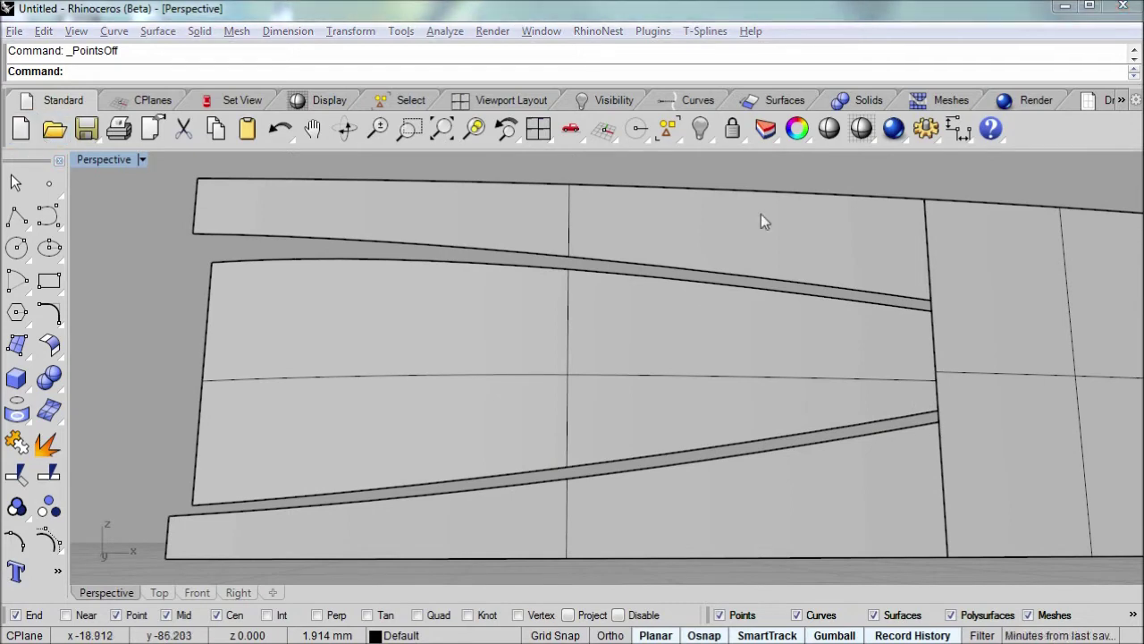
- Blend the top strip's lower edge to the wall's top edge, keeping Curvature on both sides
click(778, 100)
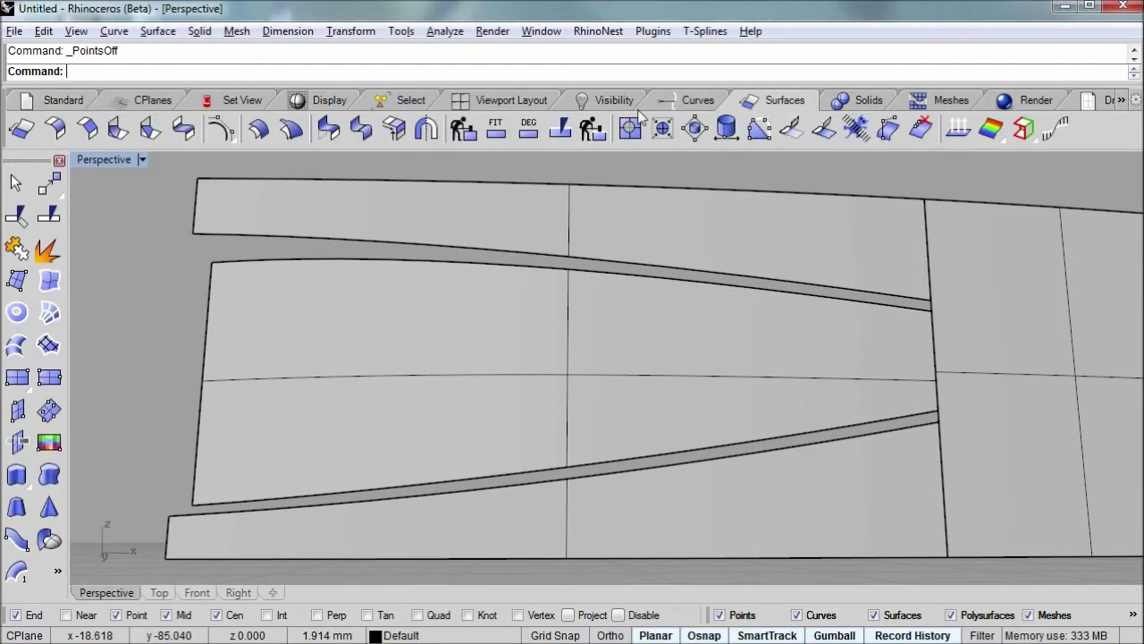
click(182, 130)
click(213, 234)
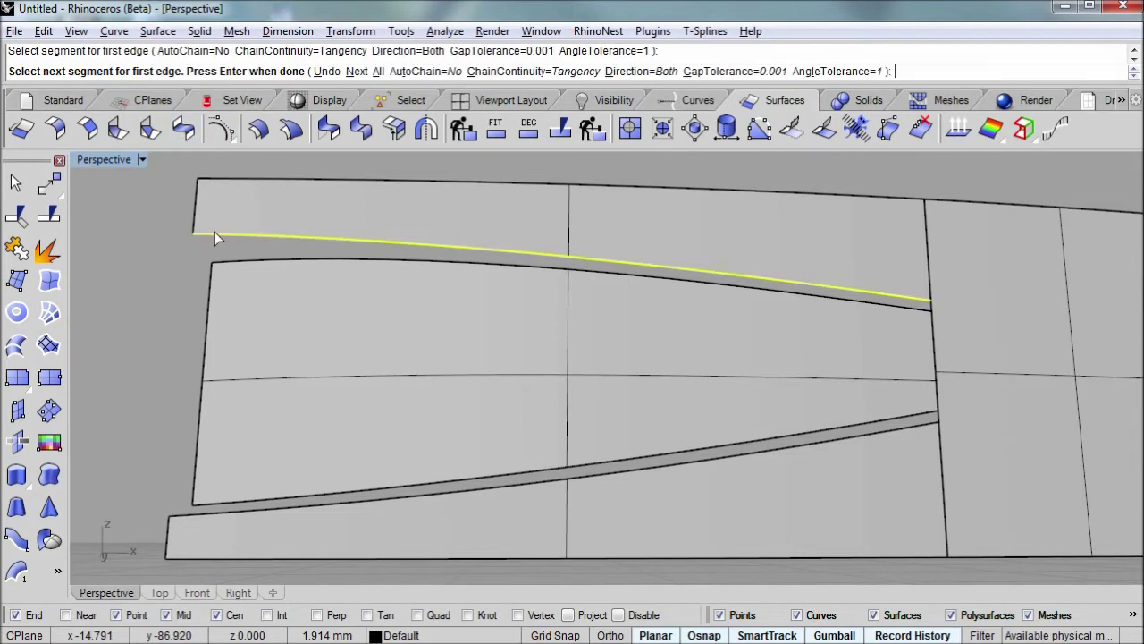
key(Return)
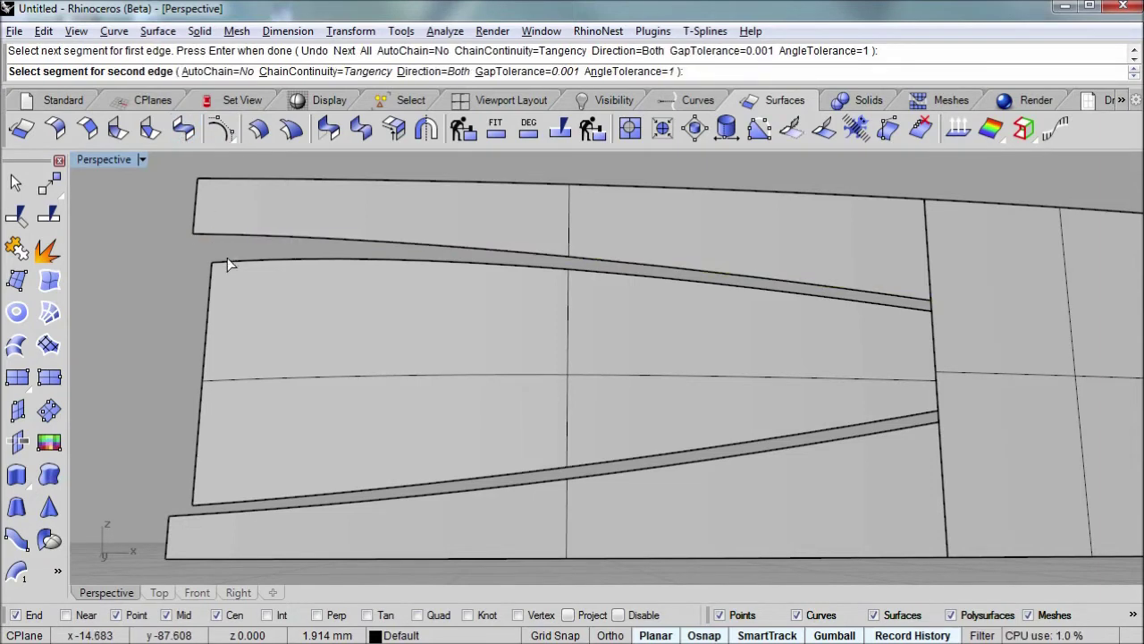
click(228, 259)
key(Return)
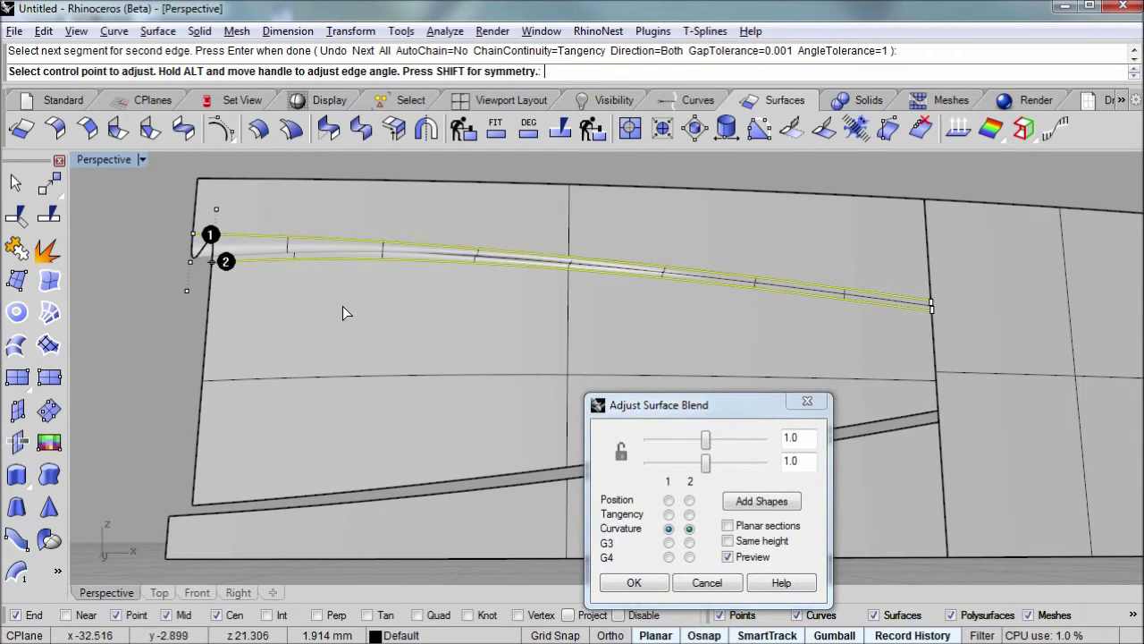
right_drag(342, 313, 325, 268)
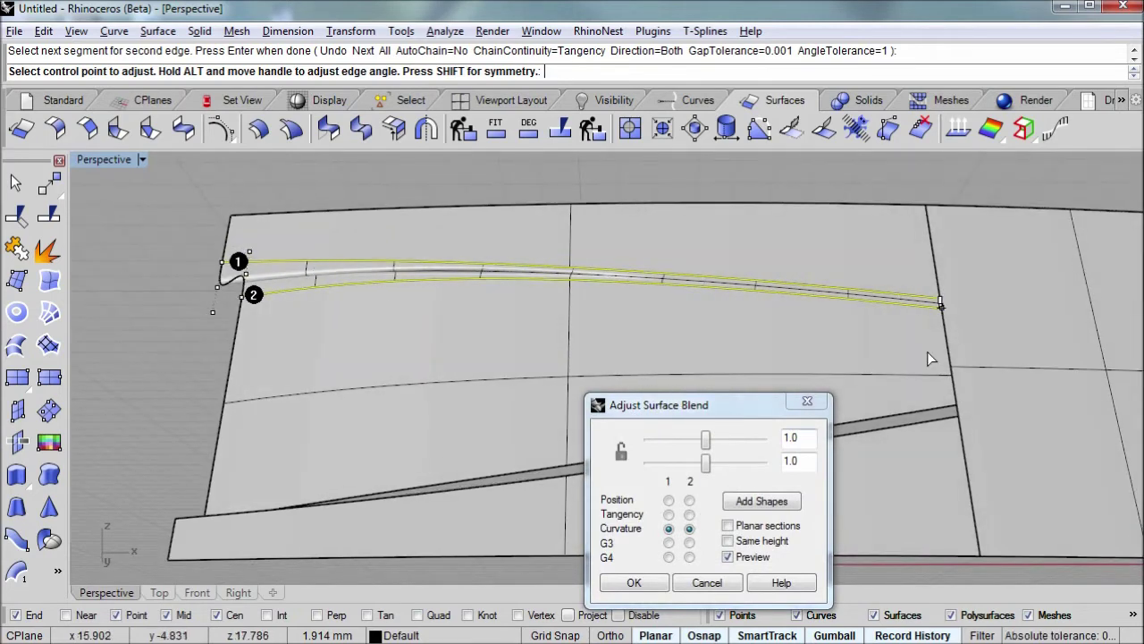
scroll(925, 358, up, 5)
shift+right_drag(905, 299, 430, 282)
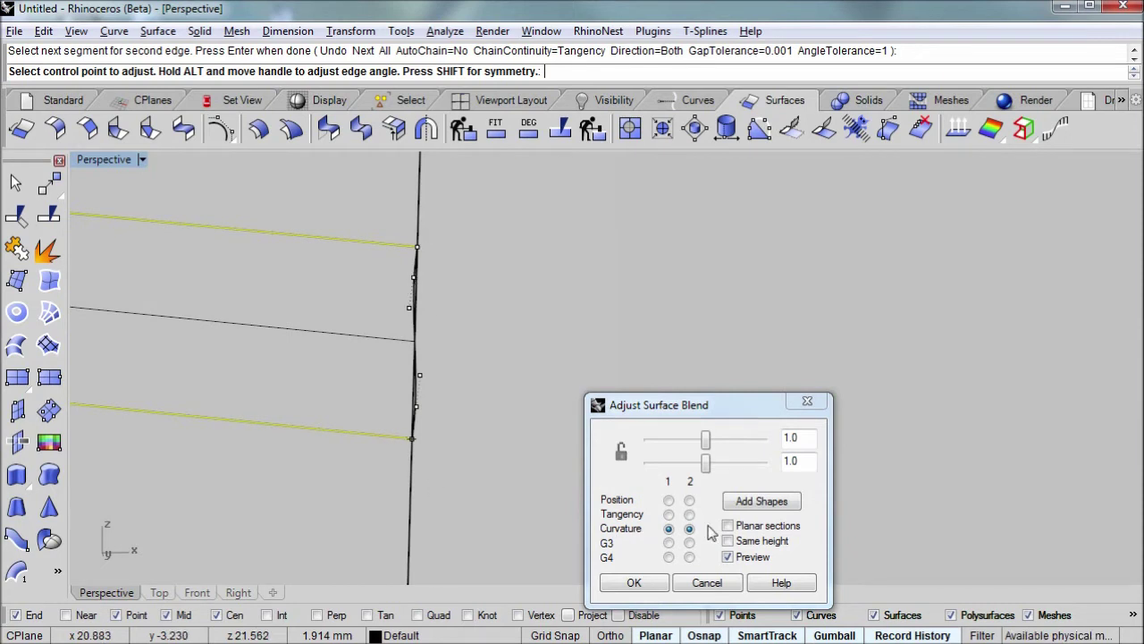
- Refresh the blend preview and snap both blend end control points to the edge End points
click(748, 557)
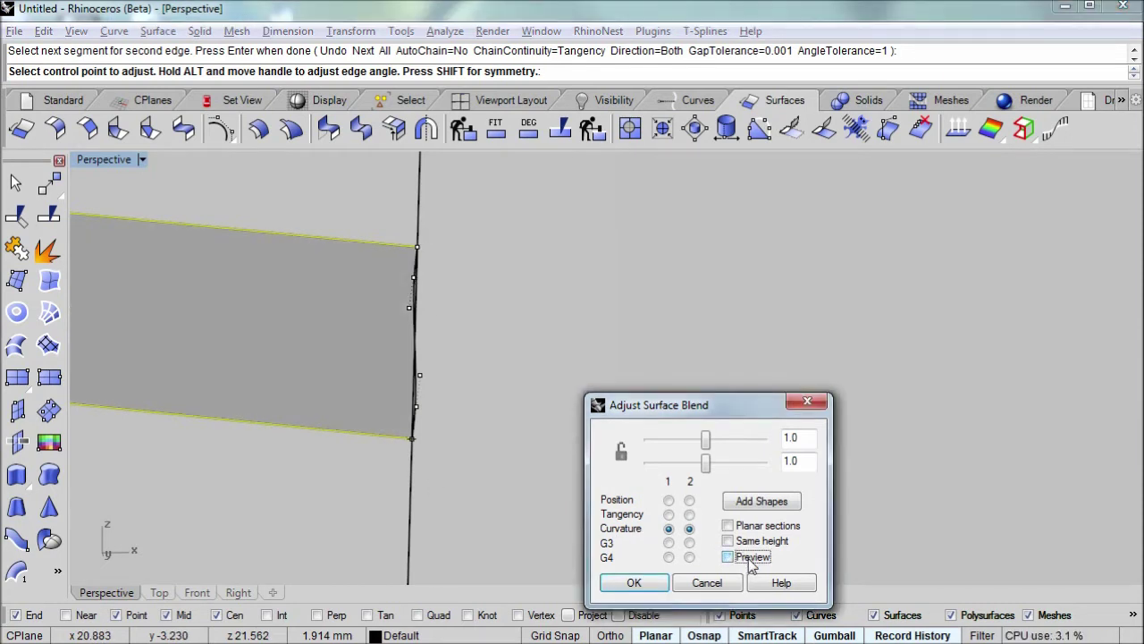
click(750, 557)
right_drag(384, 287, 429, 286)
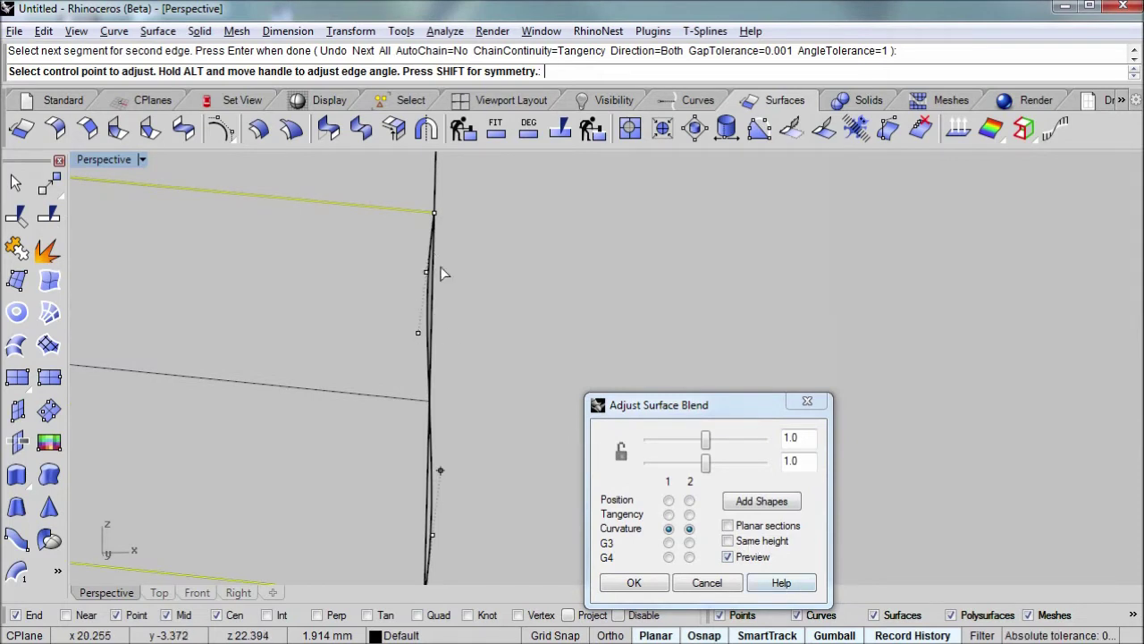
shift+right_drag(434, 300, 430, 226)
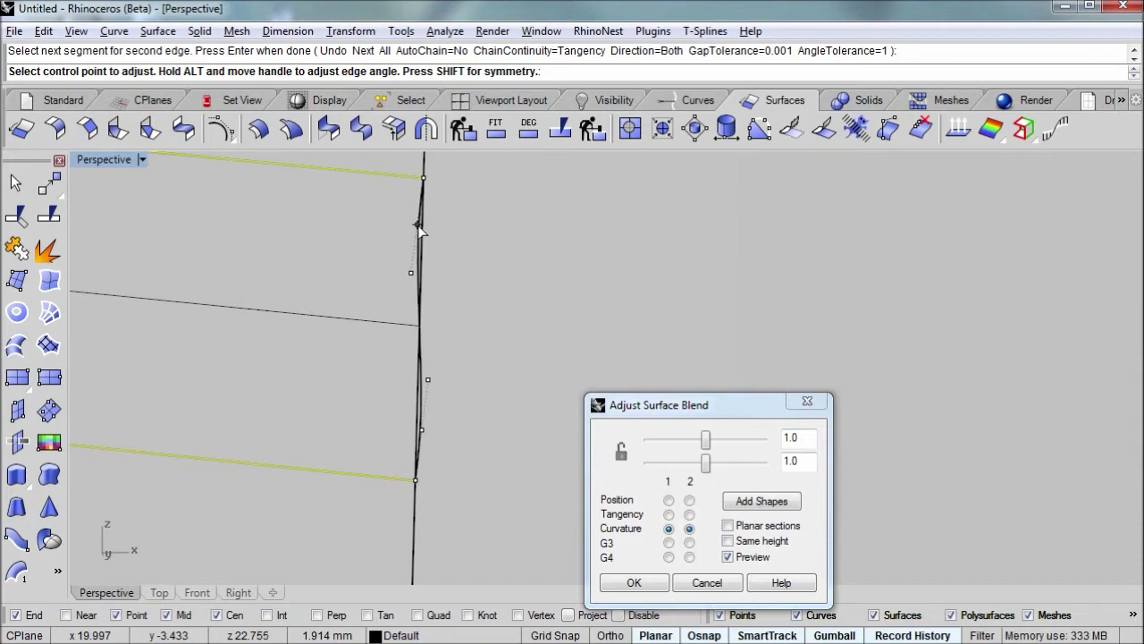
click(418, 224)
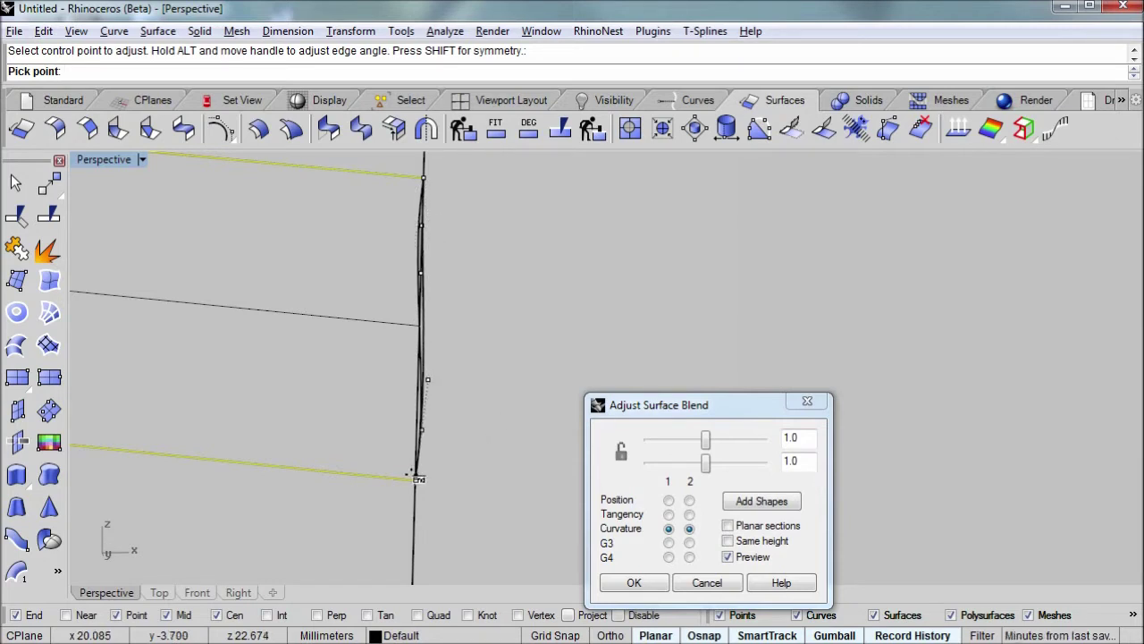
click(414, 476)
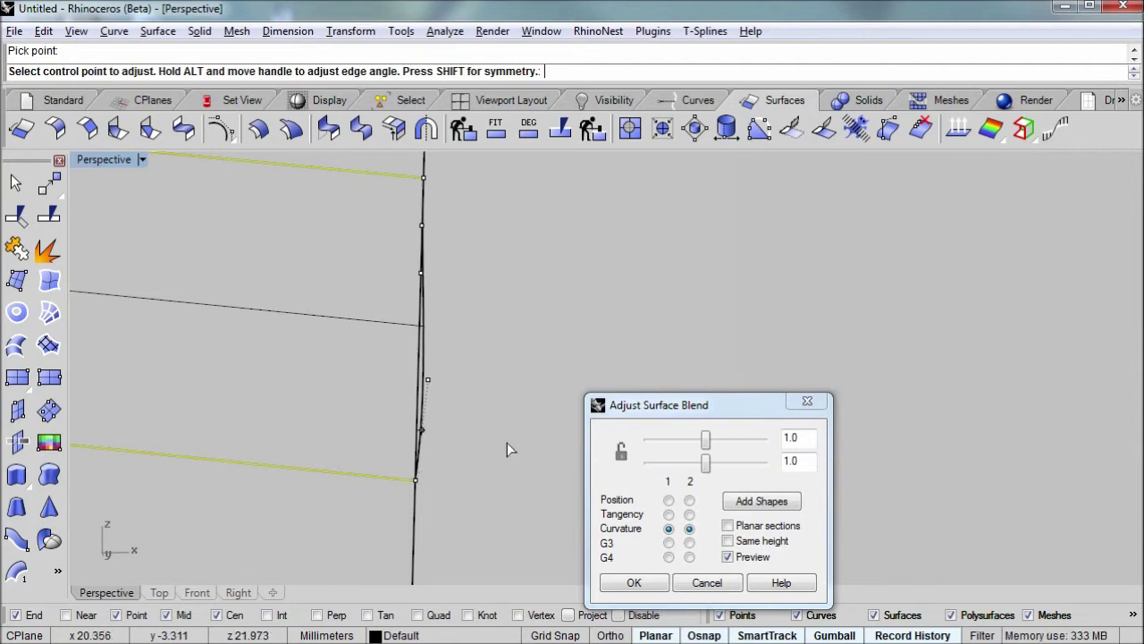
click(422, 432)
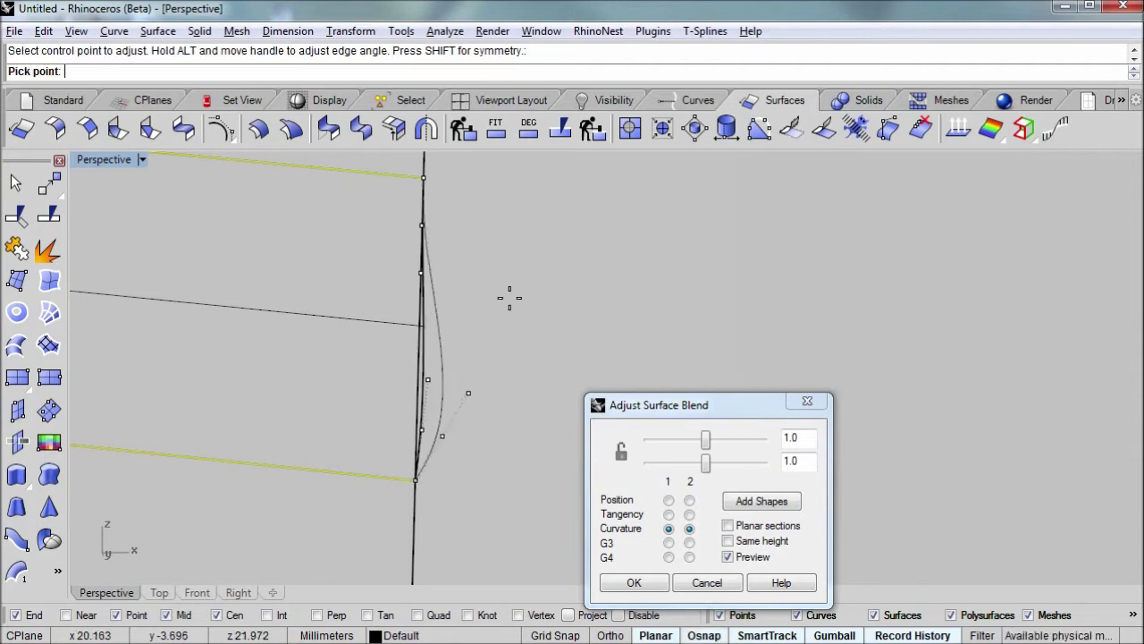
click(424, 172)
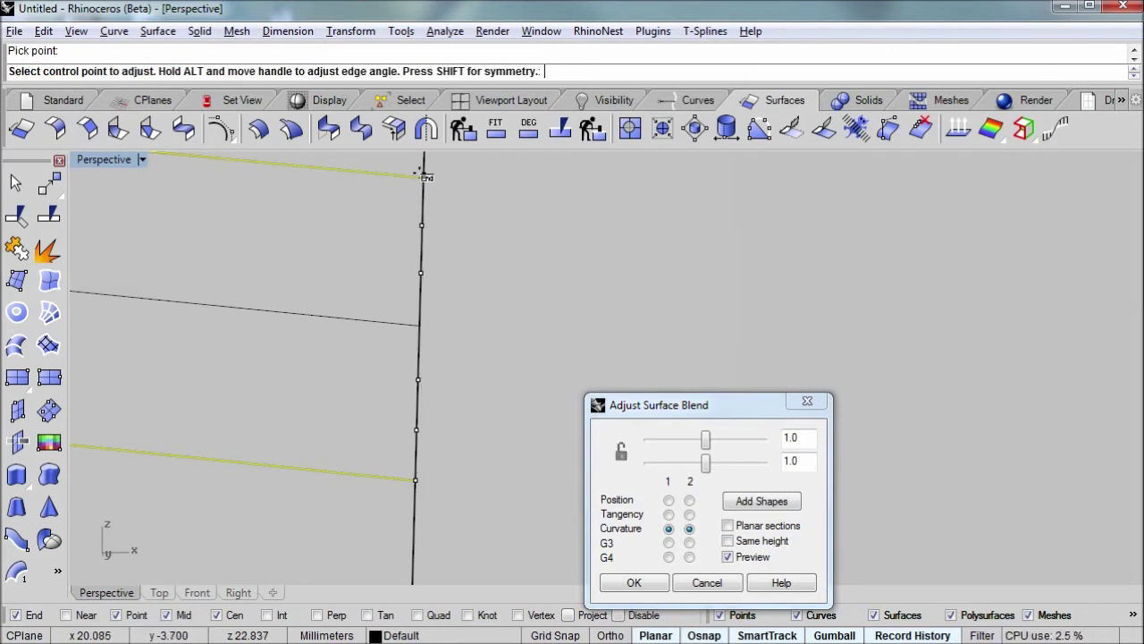
right_drag(553, 343, 576, 313)
- Lock both blend bulge sliders together at 0.321 and accept the upper groove blend
scroll(299, 220, up, 3)
shift+right_drag(299, 220, 456, 271)
scroll(439, 250, down, 5)
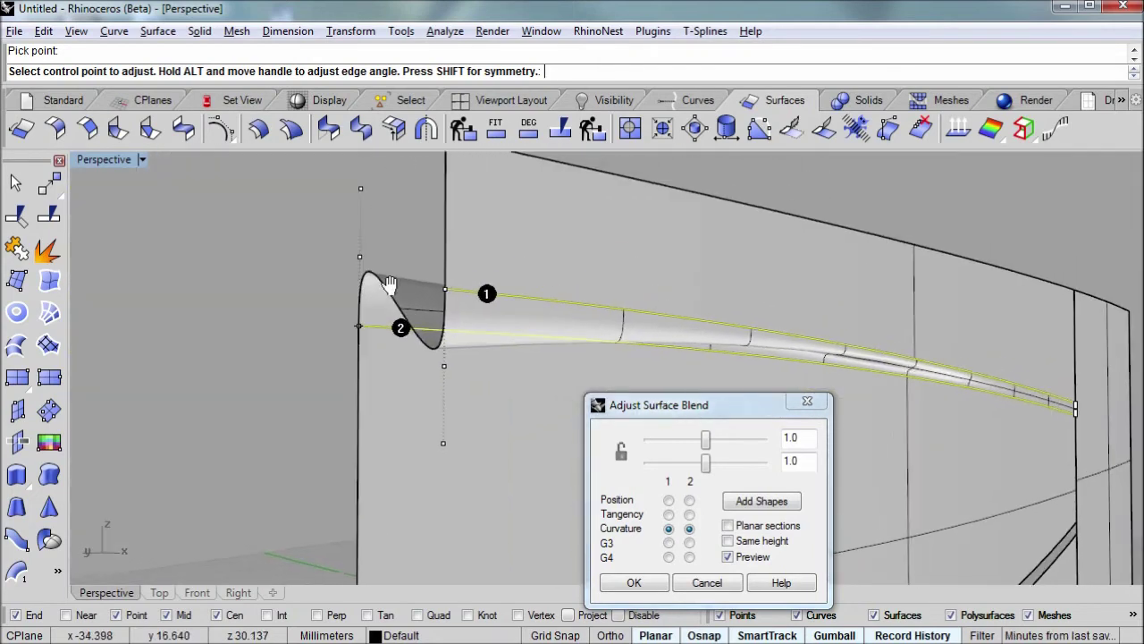
click(621, 454)
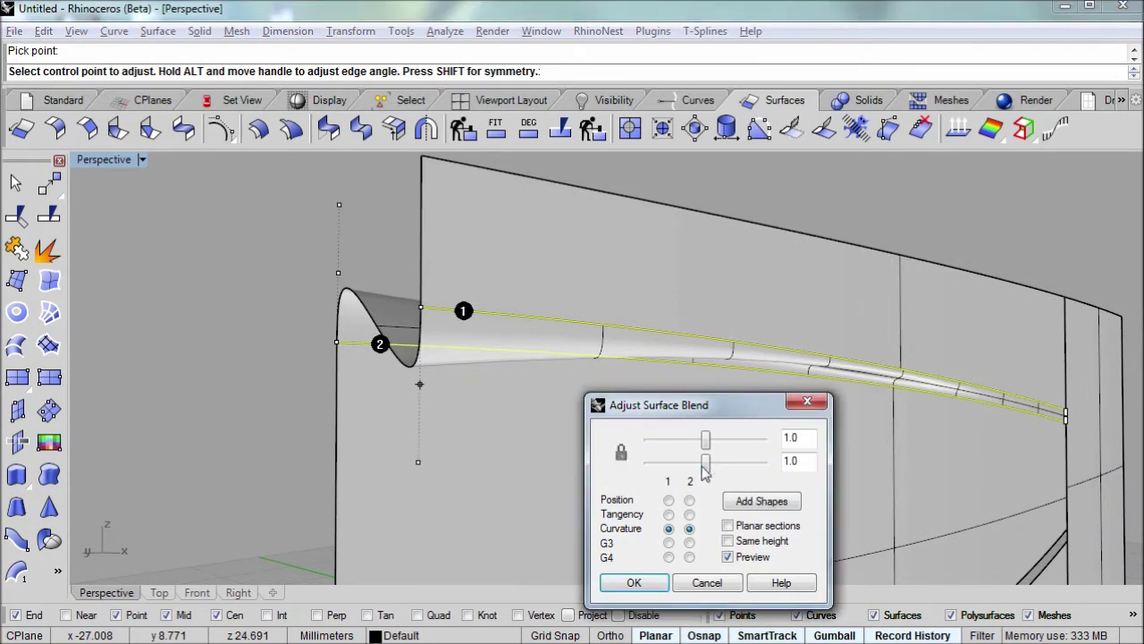
drag(705, 472, 661, 468)
right_drag(447, 387, 448, 345)
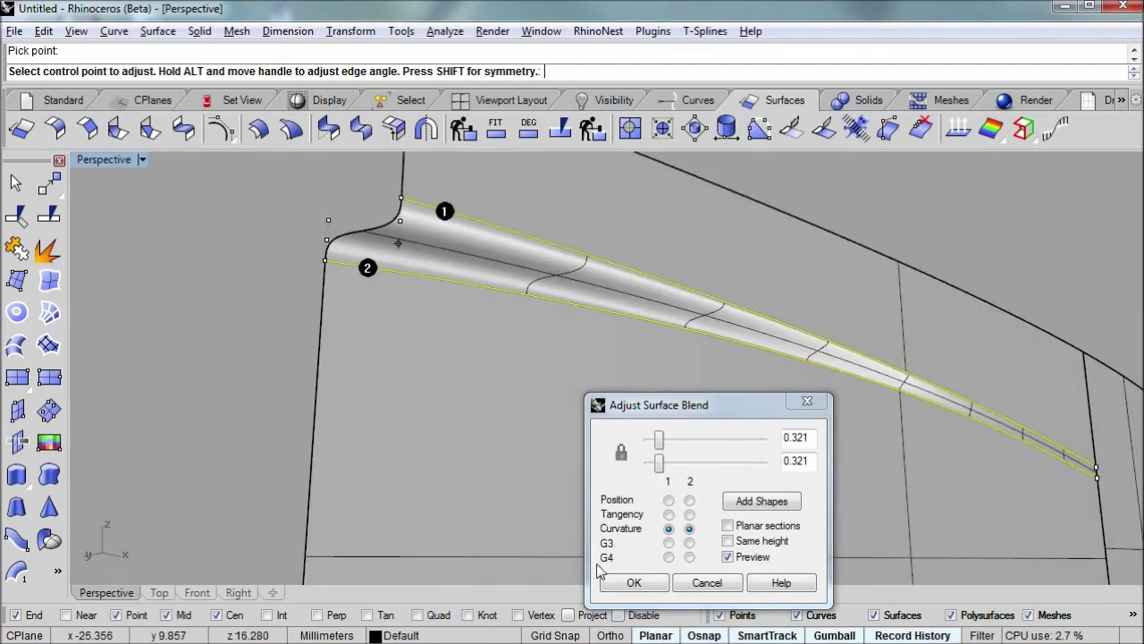
click(636, 583)
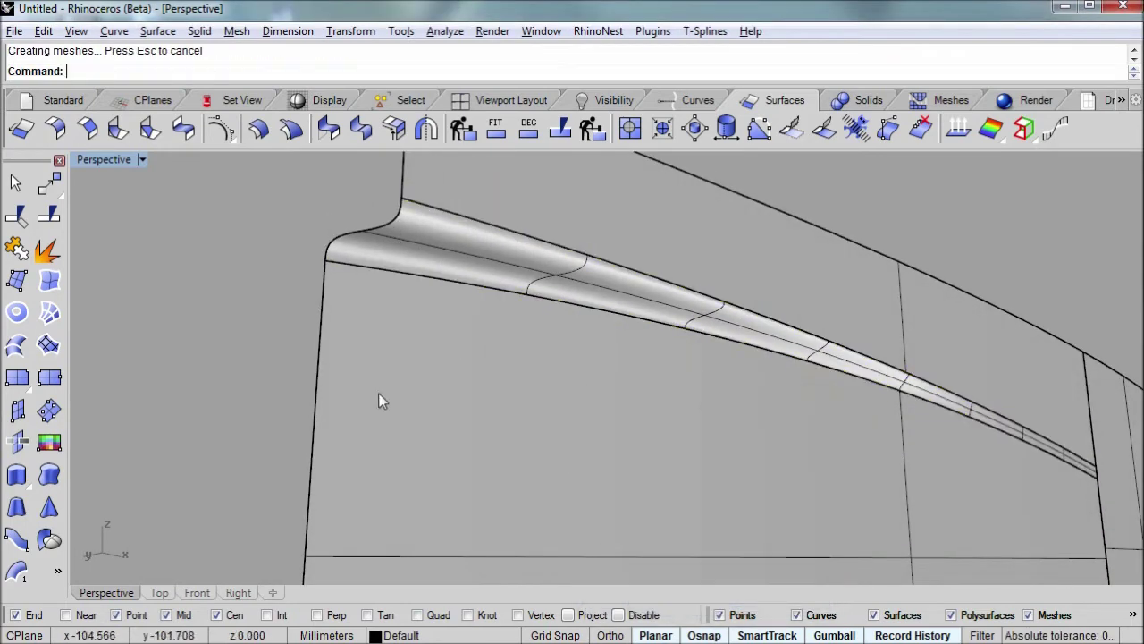
scroll(380, 393, down, 5)
- Start a Blend Surface from the wall's lower edge to the lower strip's top edge
shift+right_drag(381, 393, 429, 486)
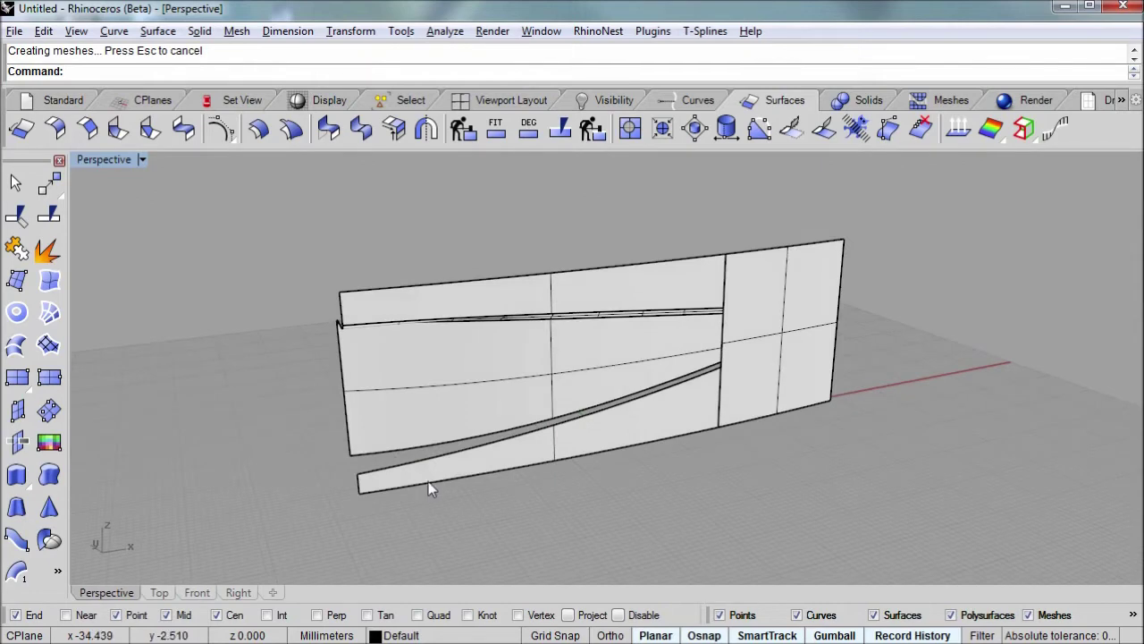
scroll(441, 370, up, 5)
right_drag(442, 370, 494, 366)
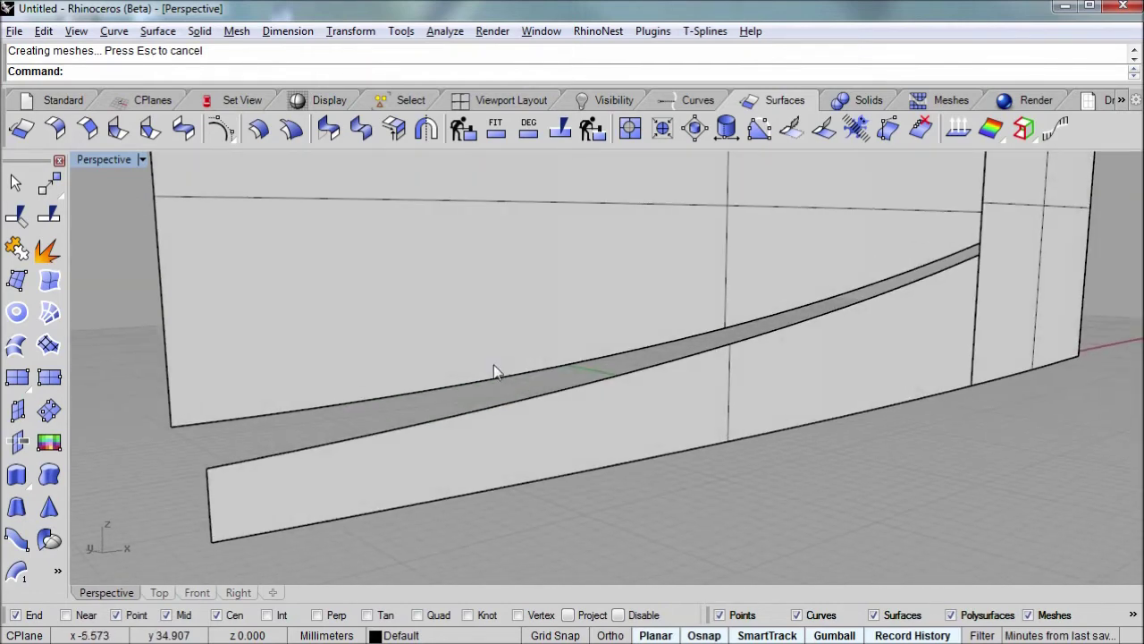
click(288, 130)
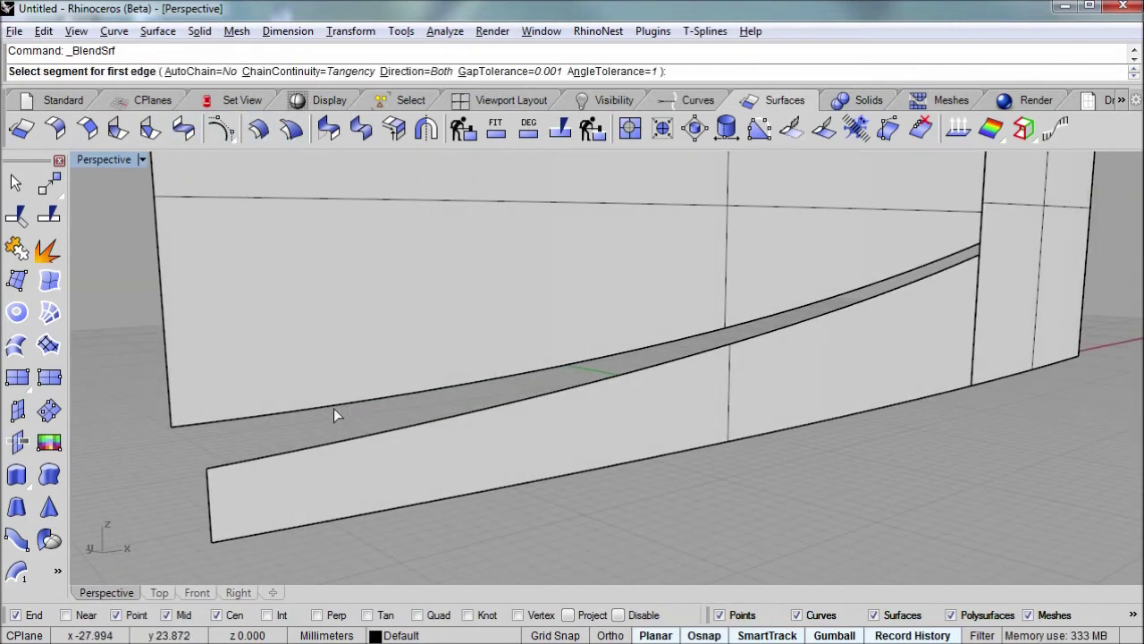
click(307, 408)
key(Return)
click(298, 456)
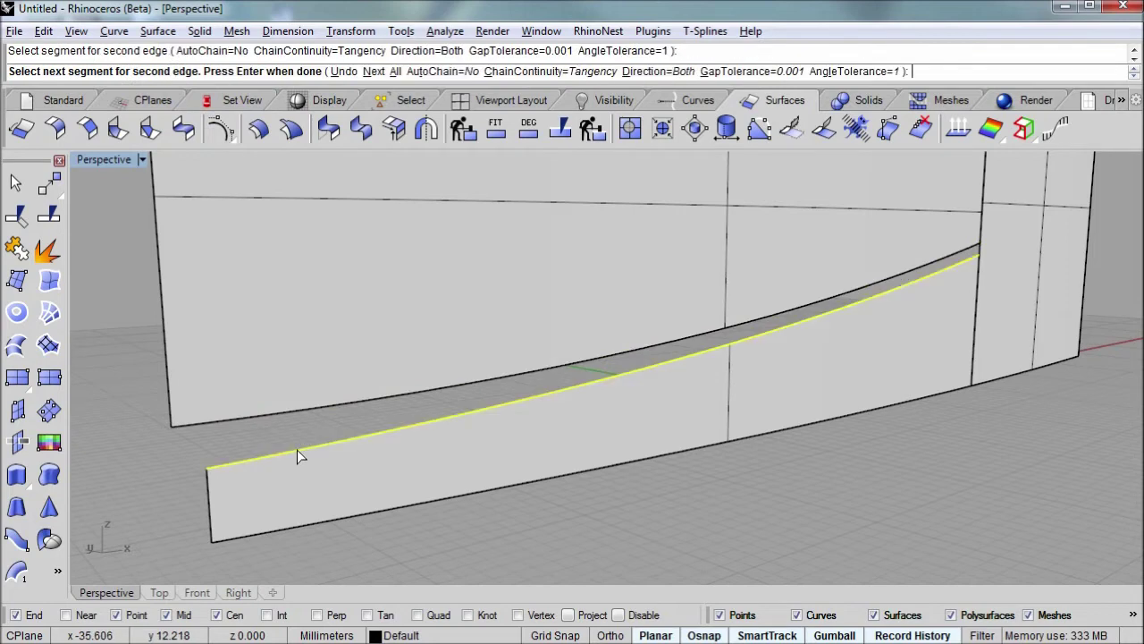
key(Return)
- Snap the blend's end control point to the edge End, set both bulges to 0.321, and accept
scroll(983, 358, up, 5)
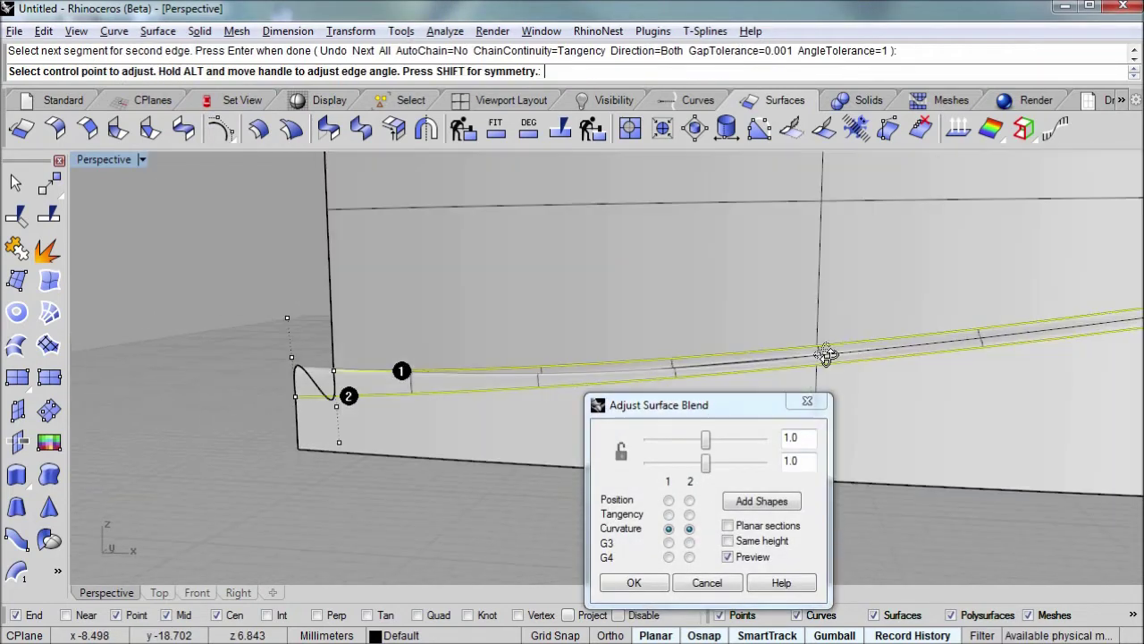
scroll(644, 259, up, 3)
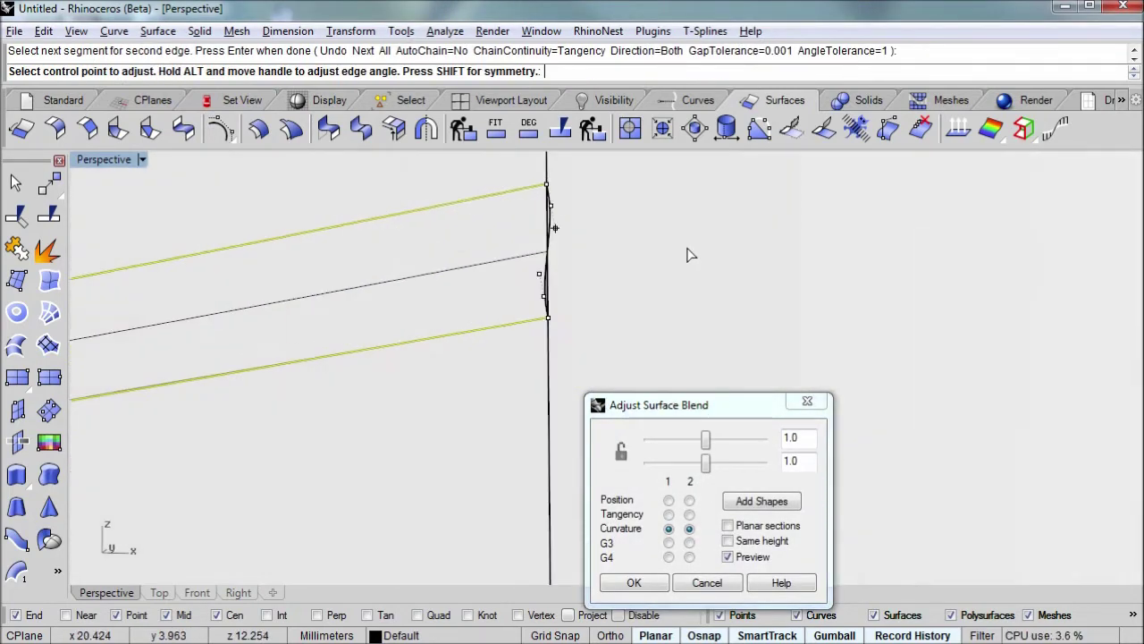
shift+right_drag(527, 209, 472, 317)
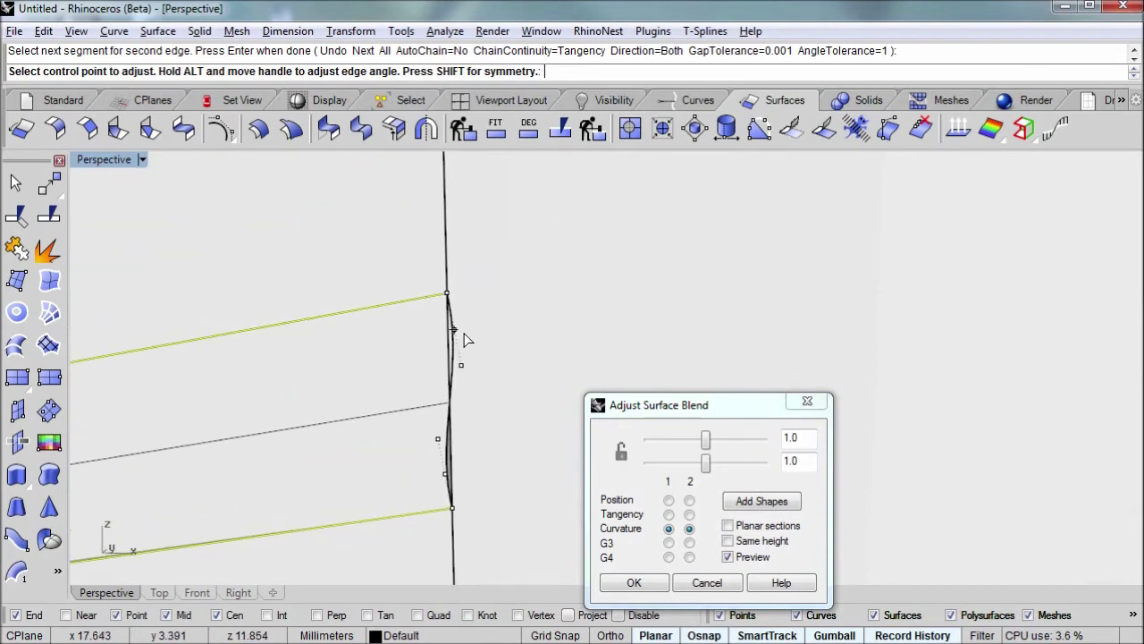
click(453, 330)
click(453, 504)
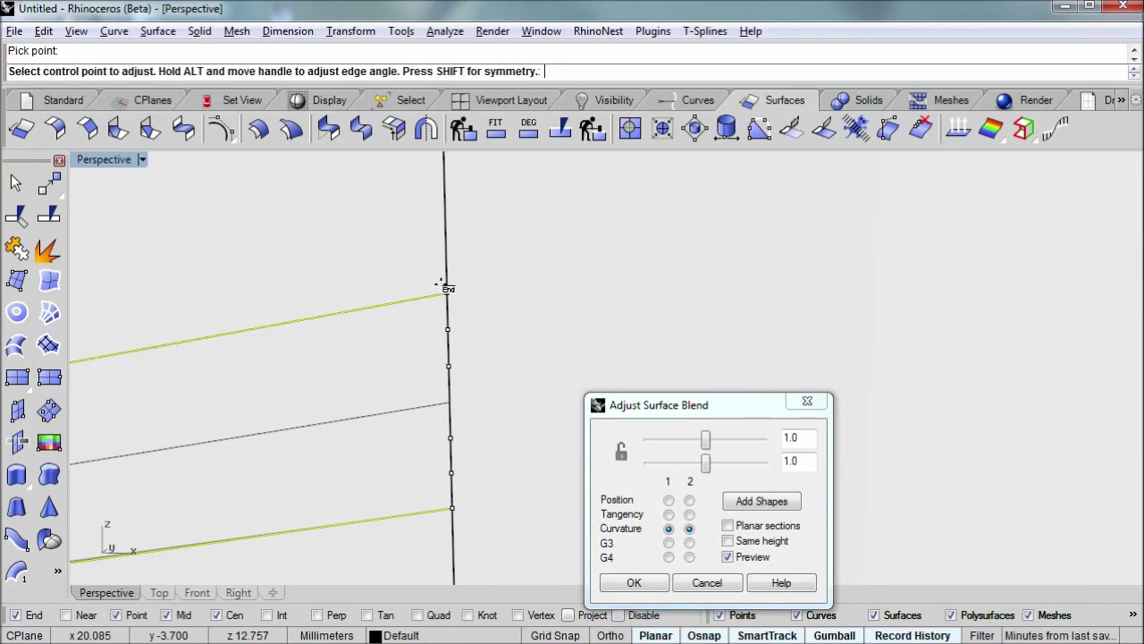
right_drag(447, 286, 486, 379)
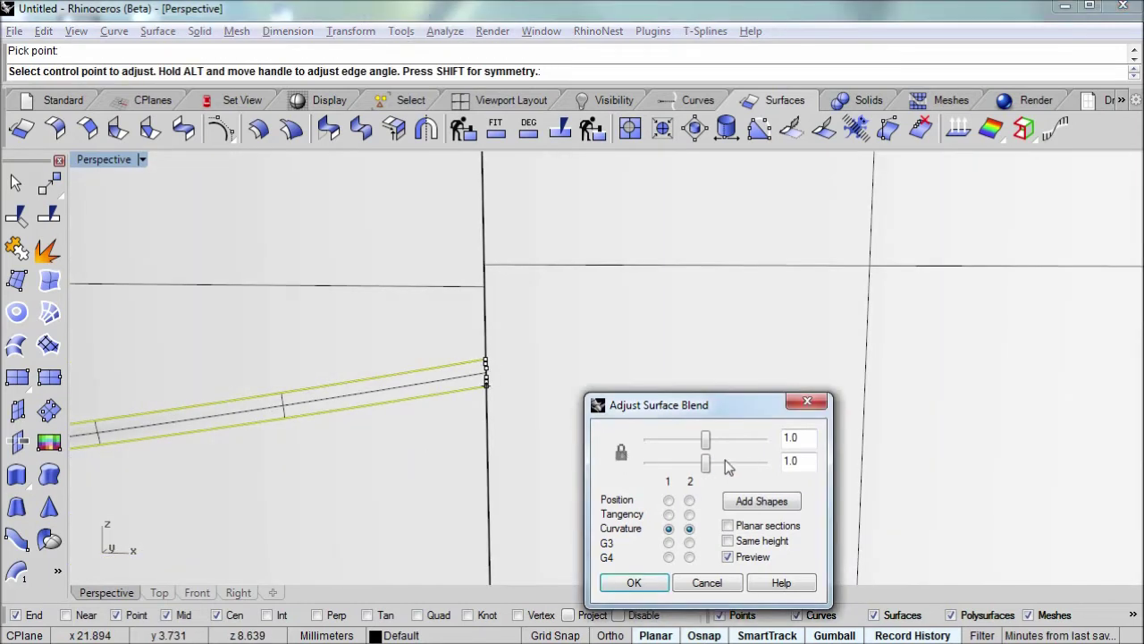
drag(709, 472, 675, 471)
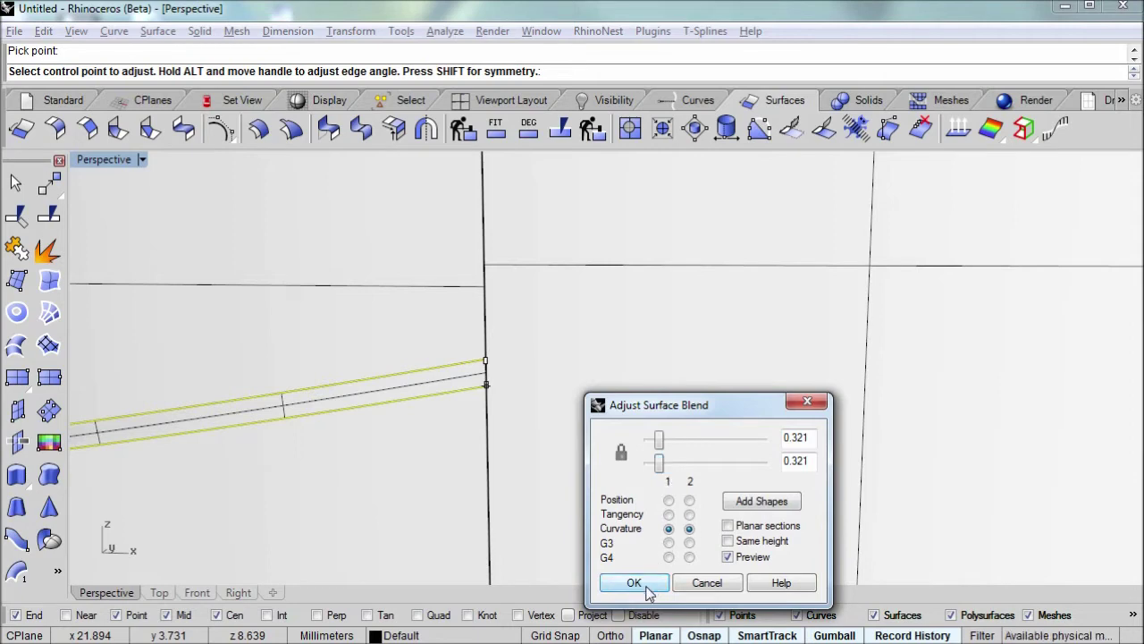
click(634, 583)
mouse_move(626, 506)
right_down()
mouse_move(613, 409)
mouse_move(536, 417)
mouse_move(604, 382)
mouse_move(562, 390)
mouse_move(764, 542)
right_up()
- Turn on EMap analysis for all wall surfaces and orbit to inspect the reflections
scroll(604, 382, up, 3)
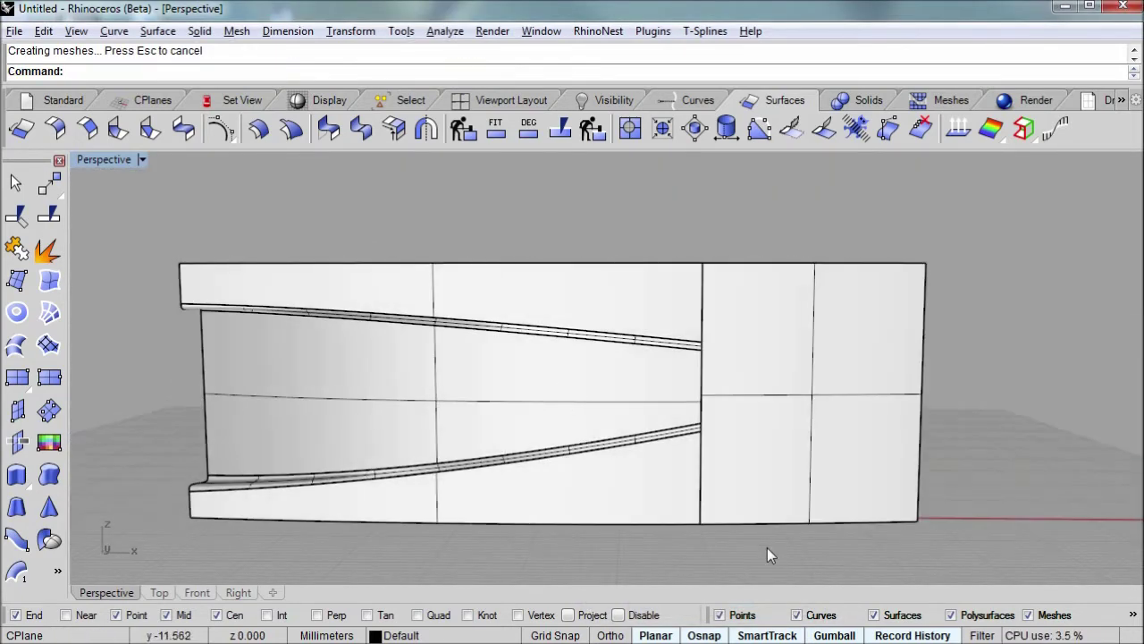
drag(579, 228, 557, 209)
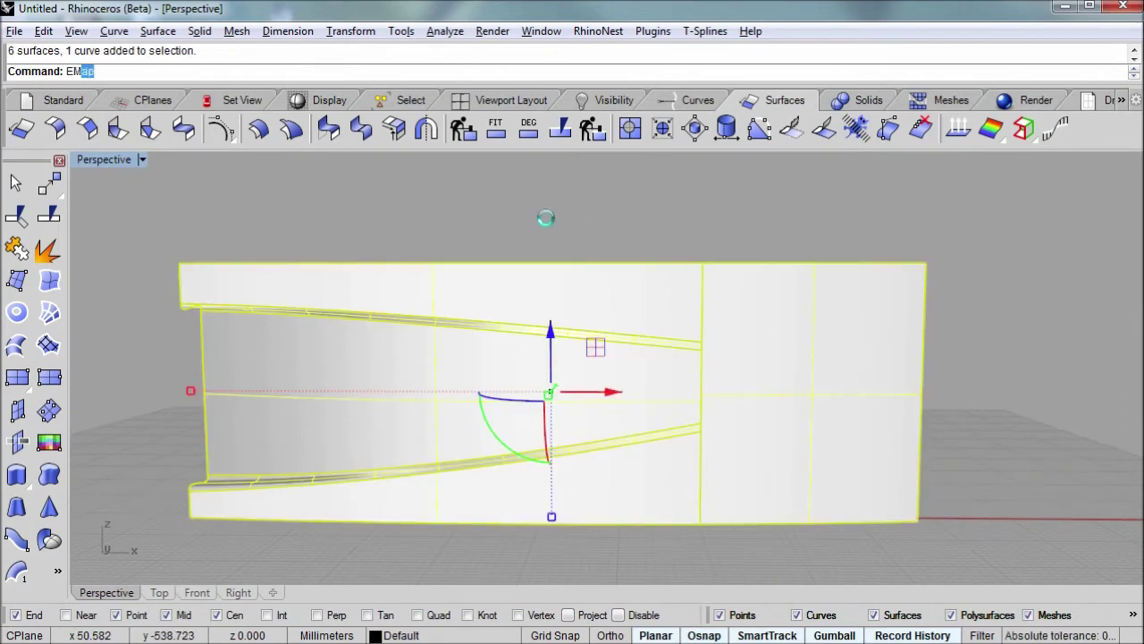
key(Return)
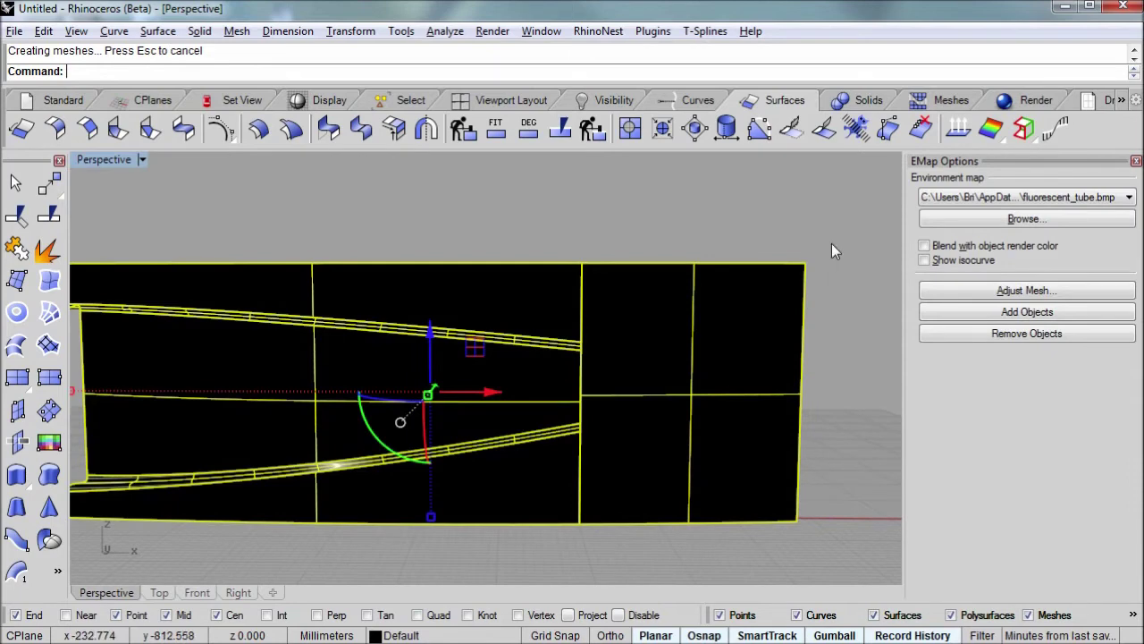
mouse_move(473, 358)
right_down()
mouse_move(473, 325)
mouse_move(467, 335)
mouse_move(498, 317)
mouse_move(498, 340)
mouse_move(501, 312)
mouse_move(510, 319)
mouse_move(468, 340)
mouse_move(466, 322)
mouse_move(465, 345)
mouse_move(490, 323)
mouse_move(515, 342)
mouse_move(536, 322)
mouse_move(510, 355)
mouse_move(524, 355)
mouse_move(434, 360)
mouse_move(537, 373)
mouse_move(491, 327)
mouse_move(480, 349)
right_up()
click(437, 220)
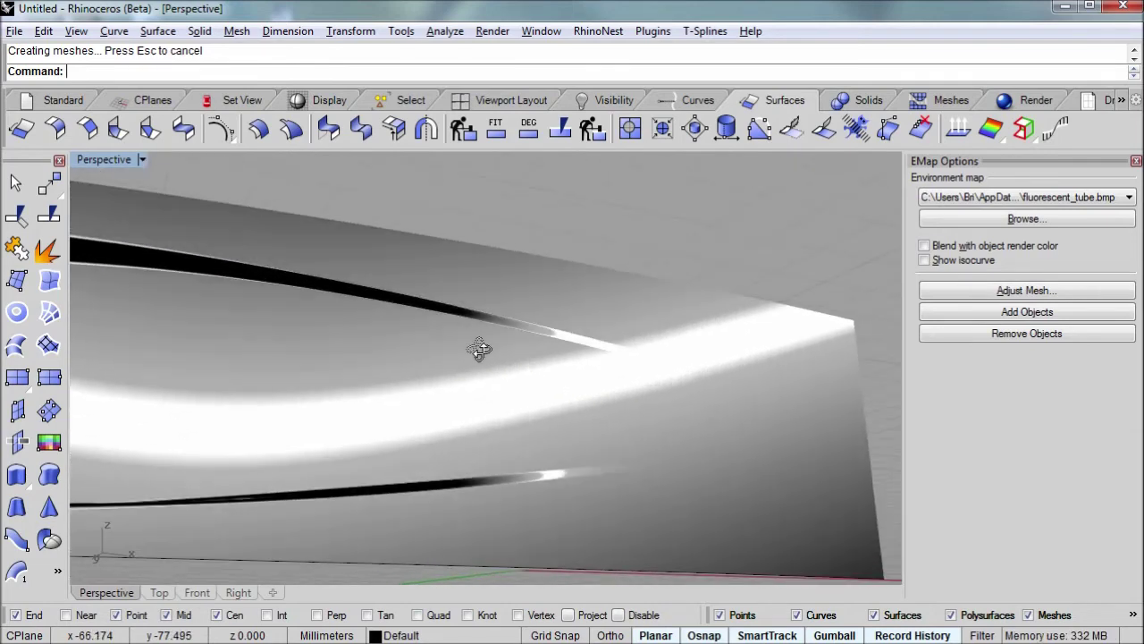
mouse_move(553, 357)
right_down()
mouse_move(534, 366)
mouse_move(554, 354)
right_up()
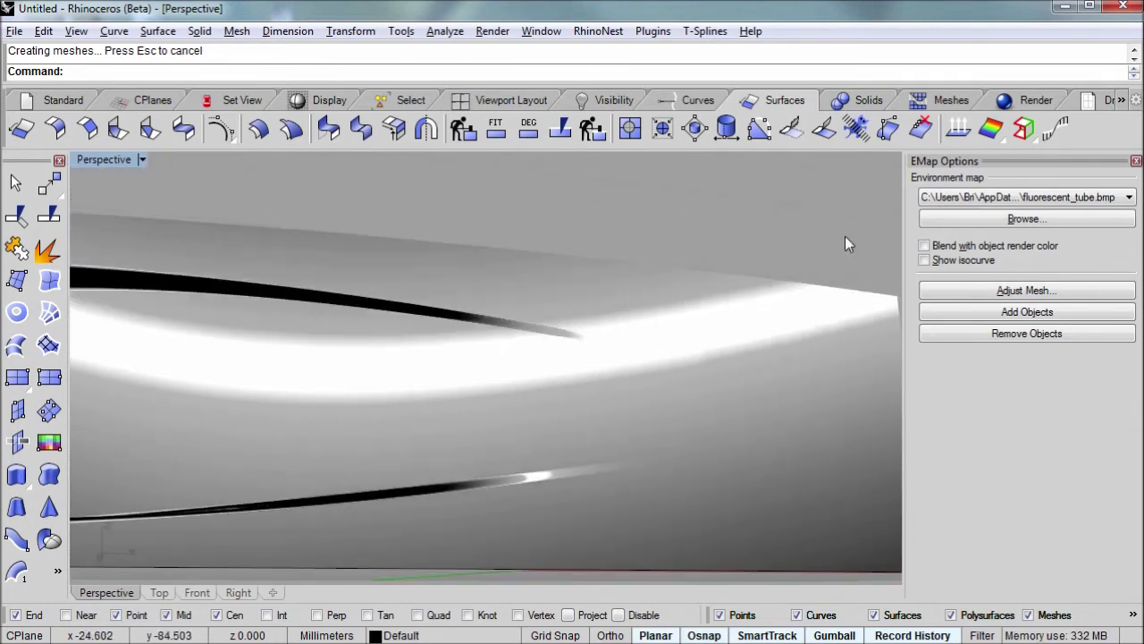
- Switch the environment map to arches.png, then to brushed_silver.jpg
click(984, 204)
click(984, 224)
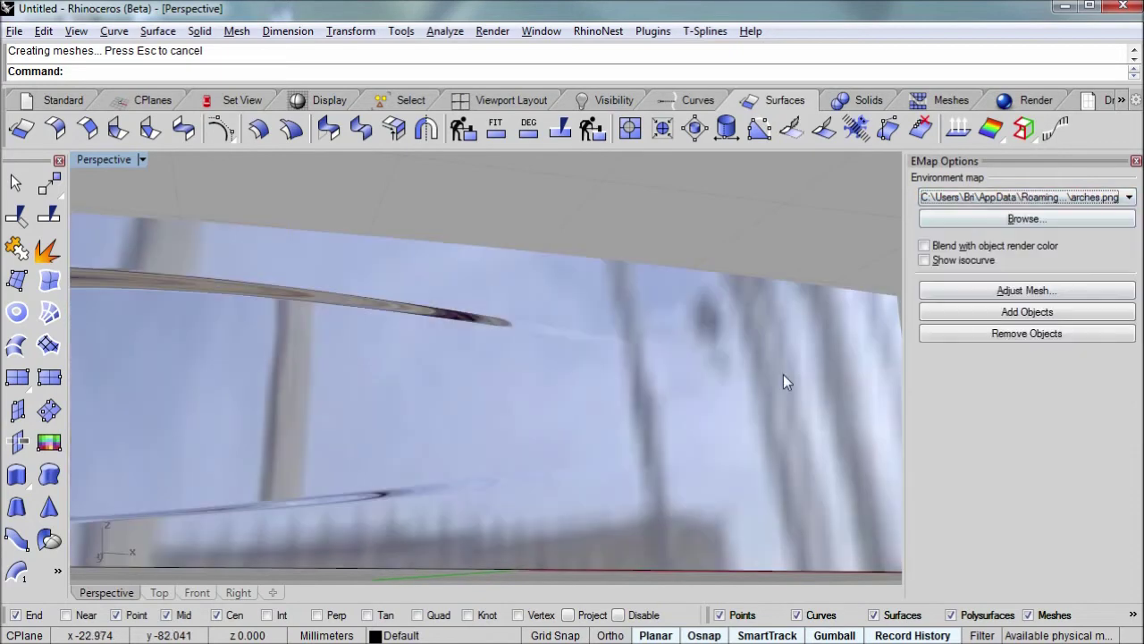
right_drag(783, 375, 695, 447)
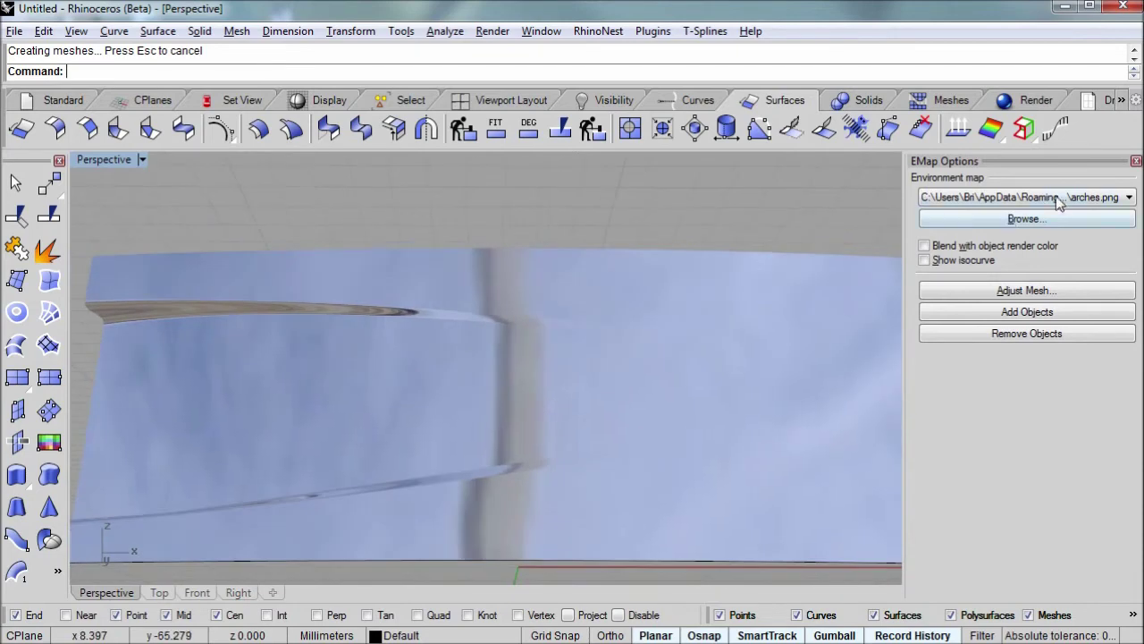
click(1061, 197)
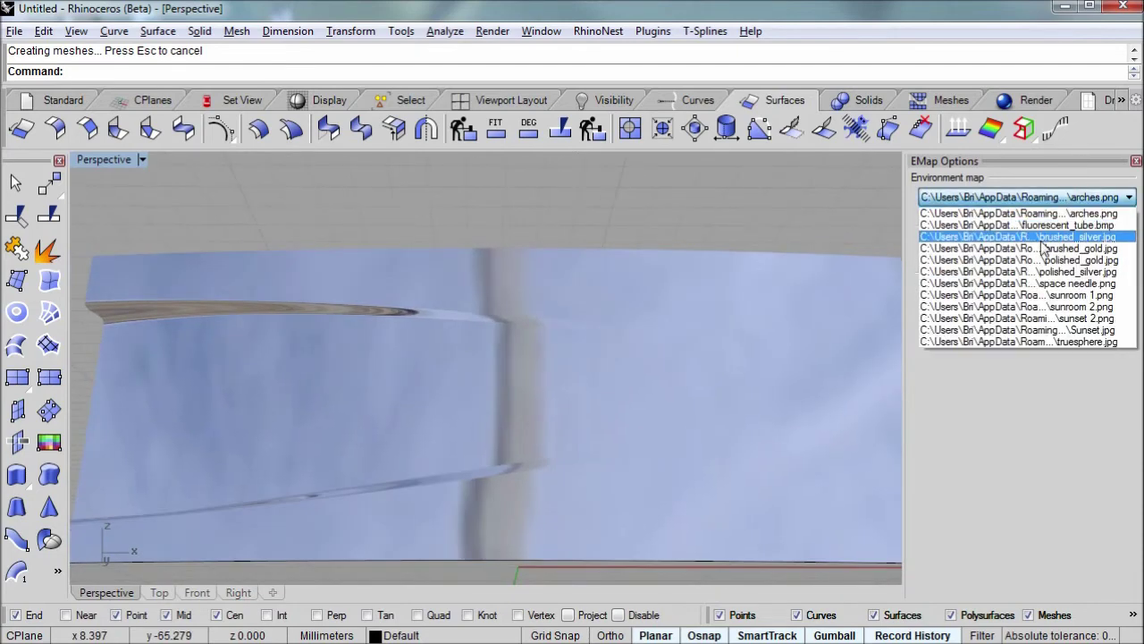
click(1045, 237)
mouse_move(680, 378)
right_down()
mouse_move(672, 345)
mouse_move(620, 342)
mouse_move(590, 372)
mouse_move(587, 409)
mouse_move(611, 366)
mouse_move(663, 339)
mouse_move(807, 401)
mouse_move(830, 388)
mouse_move(766, 408)
mouse_move(805, 404)
mouse_move(672, 384)
mouse_move(654, 345)
mouse_move(607, 349)
mouse_move(690, 467)
right_up()
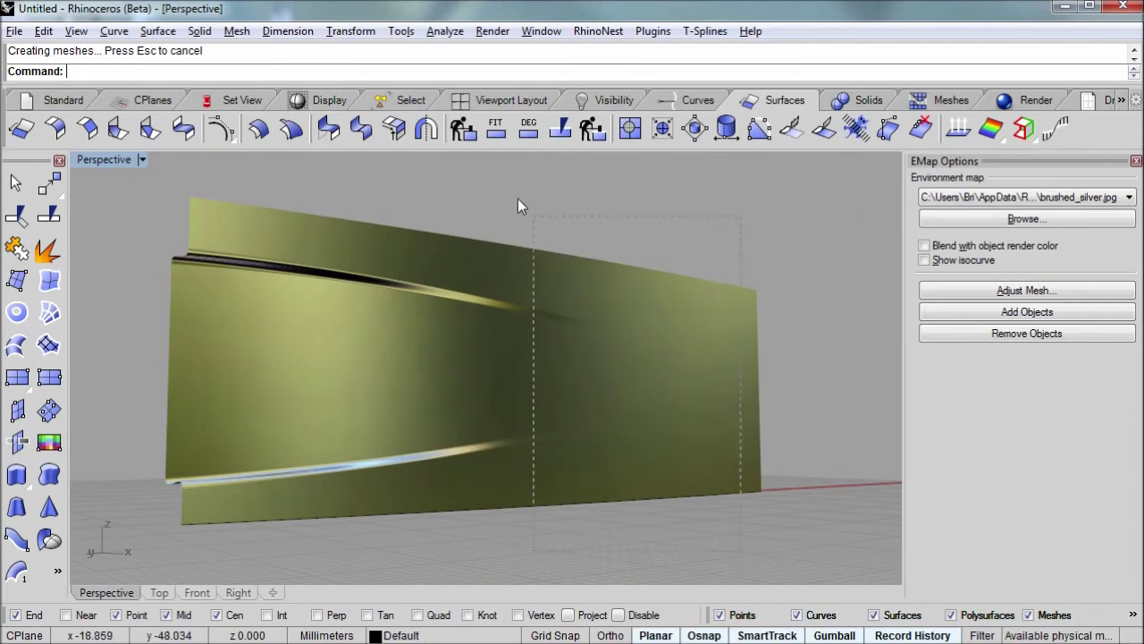
drag(518, 198, 514, 194)
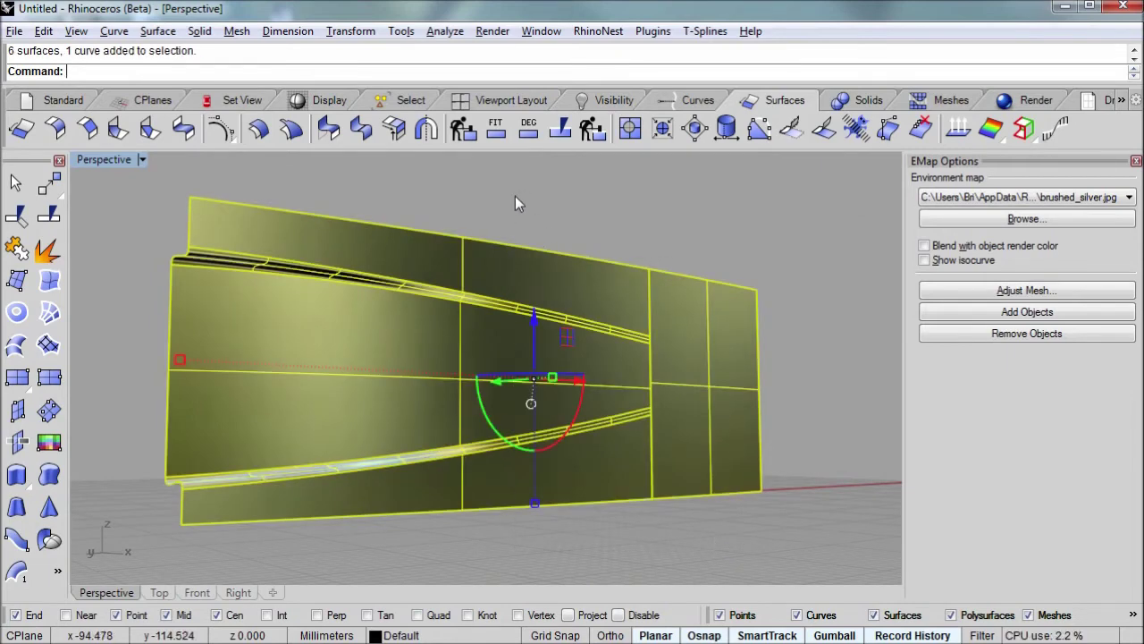
- Join the selected surfaces and show naked edges: 19 edges, 10 naked, none non-manifold
key(Return)
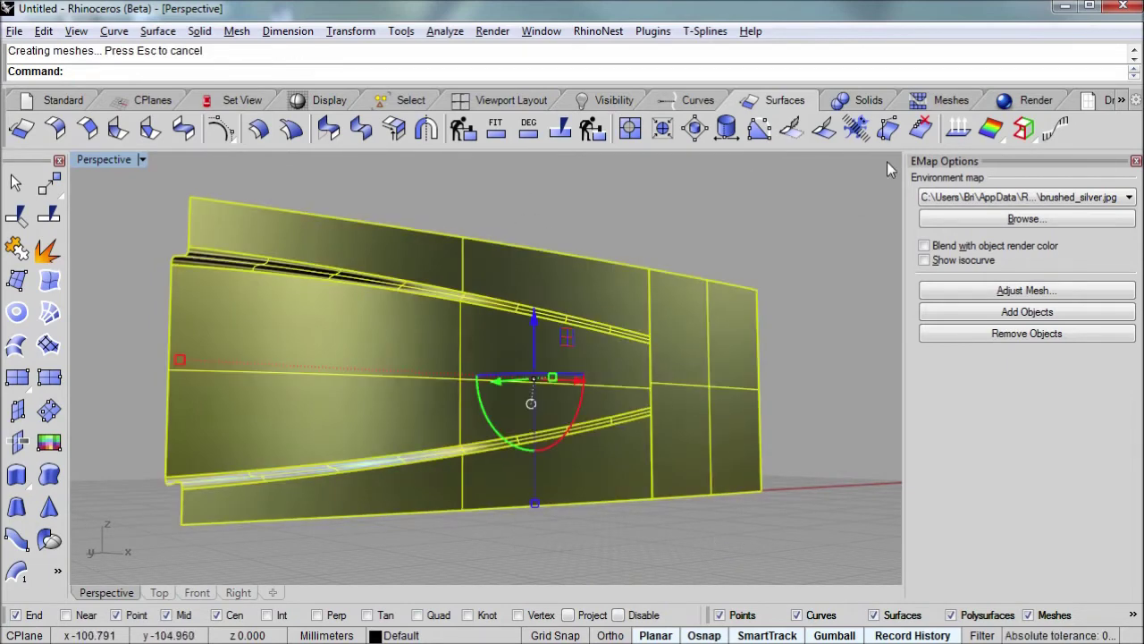
click(1027, 129)
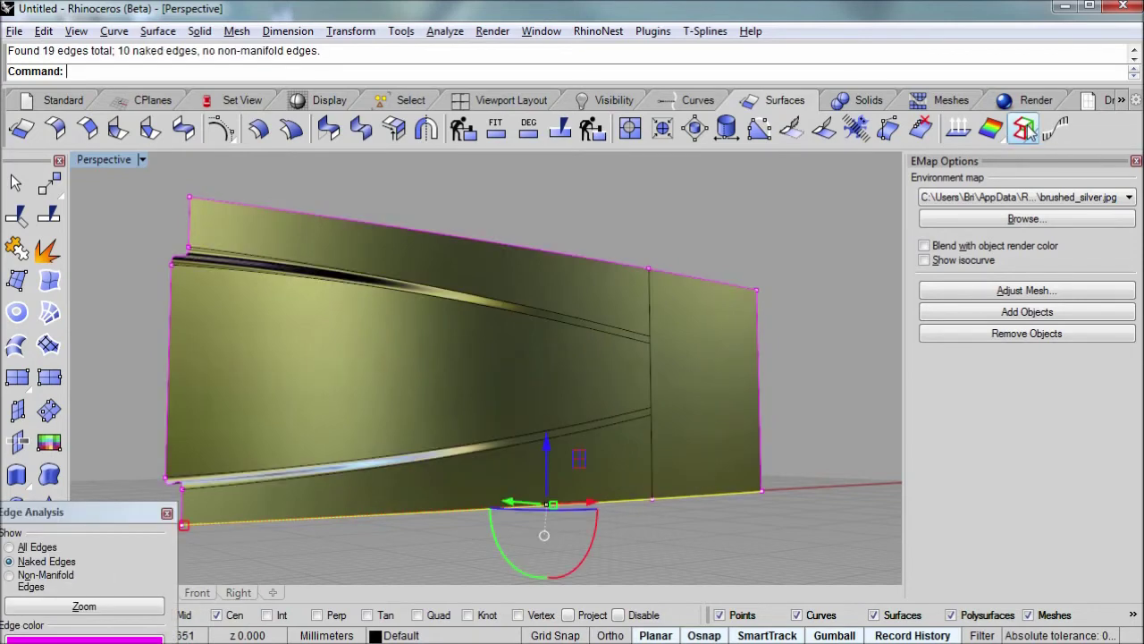
scroll(536, 375, up, 5)
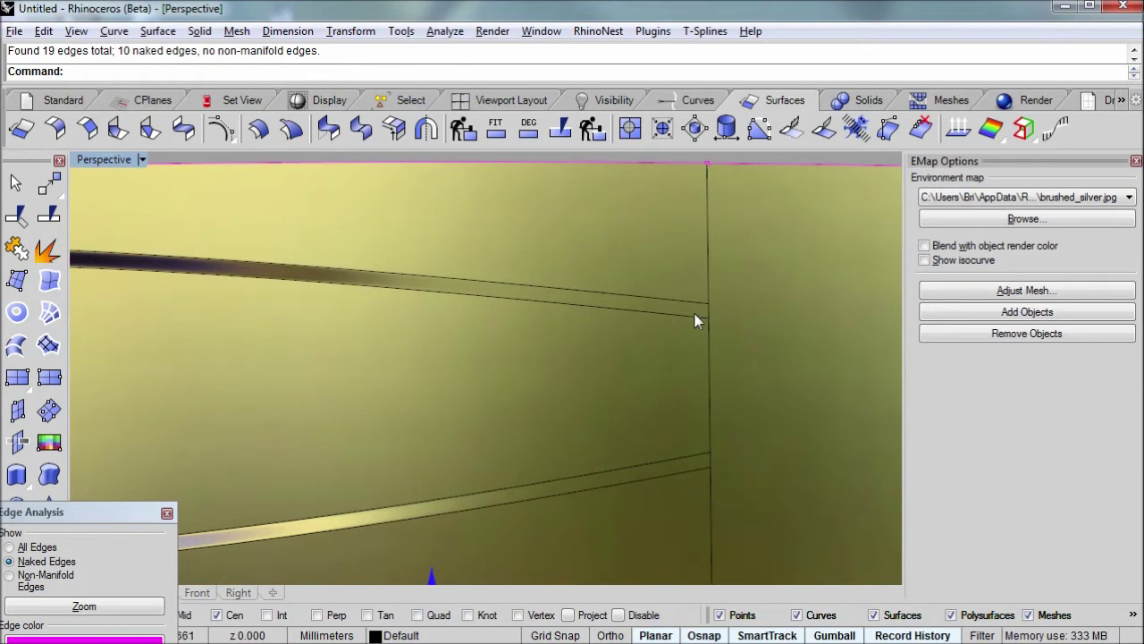
right_drag(775, 343, 631, 345)
mouse_move(522, 324)
right_down()
mouse_move(542, 327)
mouse_move(537, 310)
right_up()
right_drag(534, 354, 491, 391)
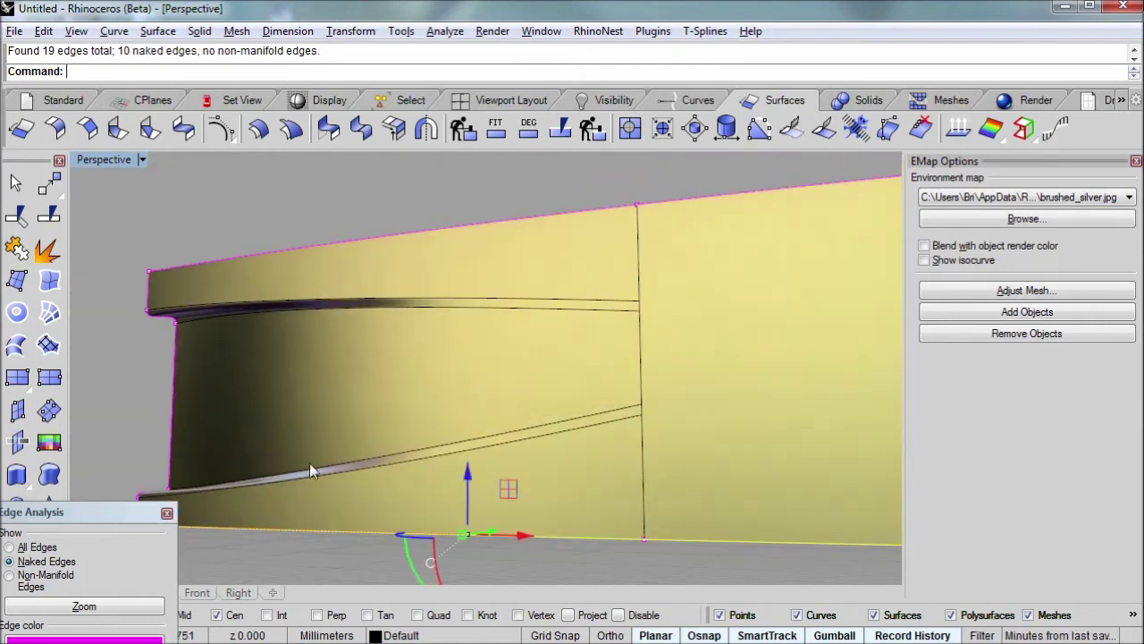
click(166, 514)
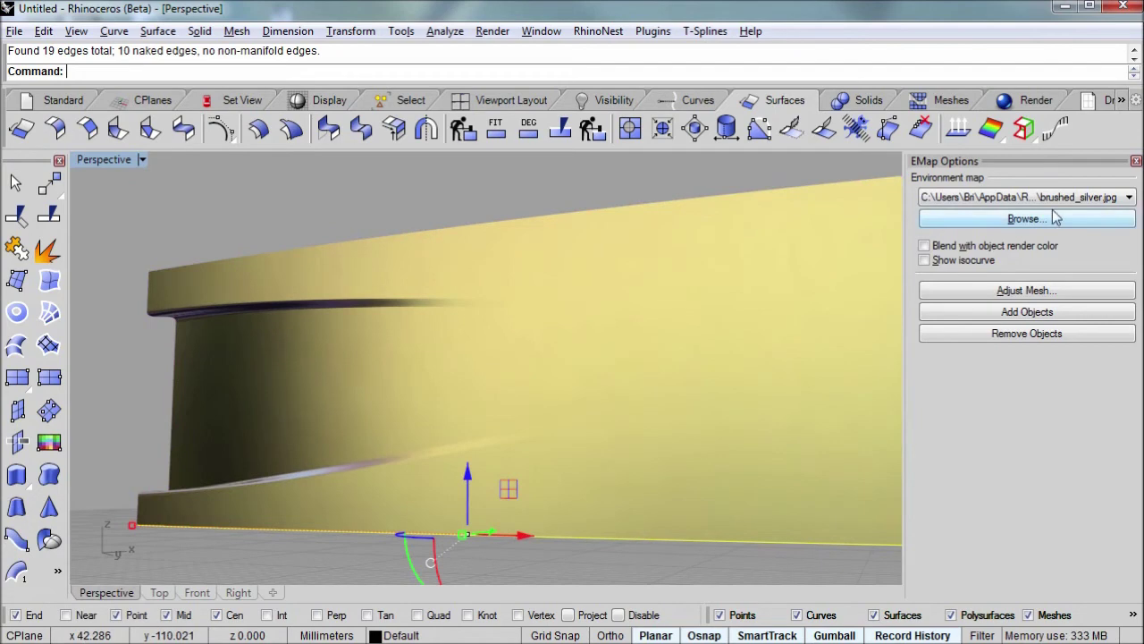
- Turn off the EMap analysis and delete the curve along the wall's bottom edge
click(1136, 160)
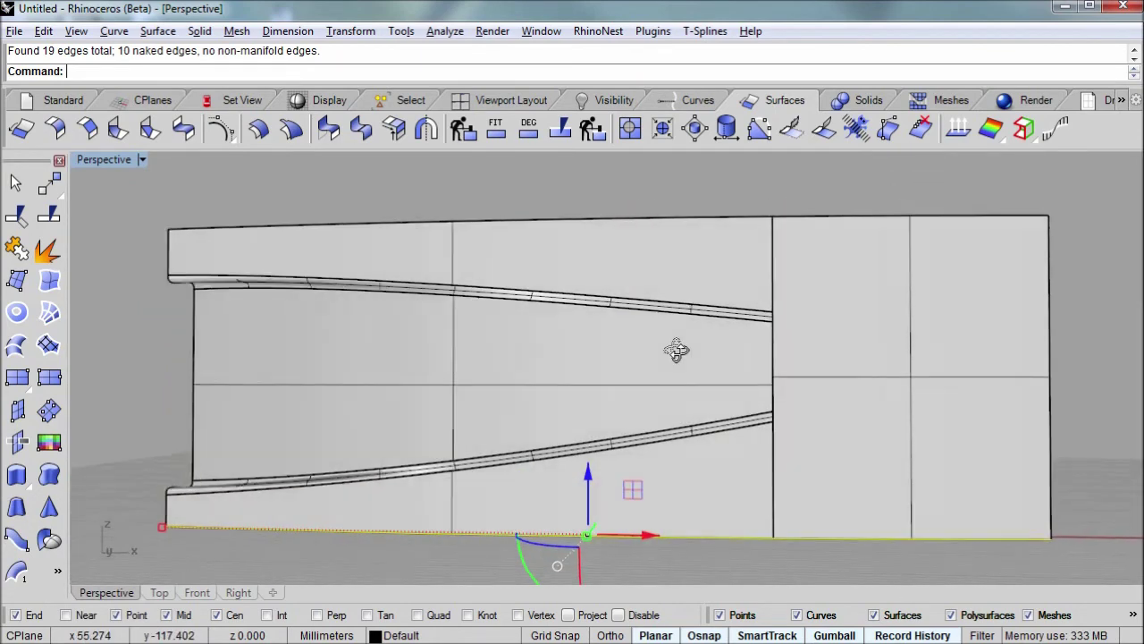
right_drag(677, 349, 385, 301)
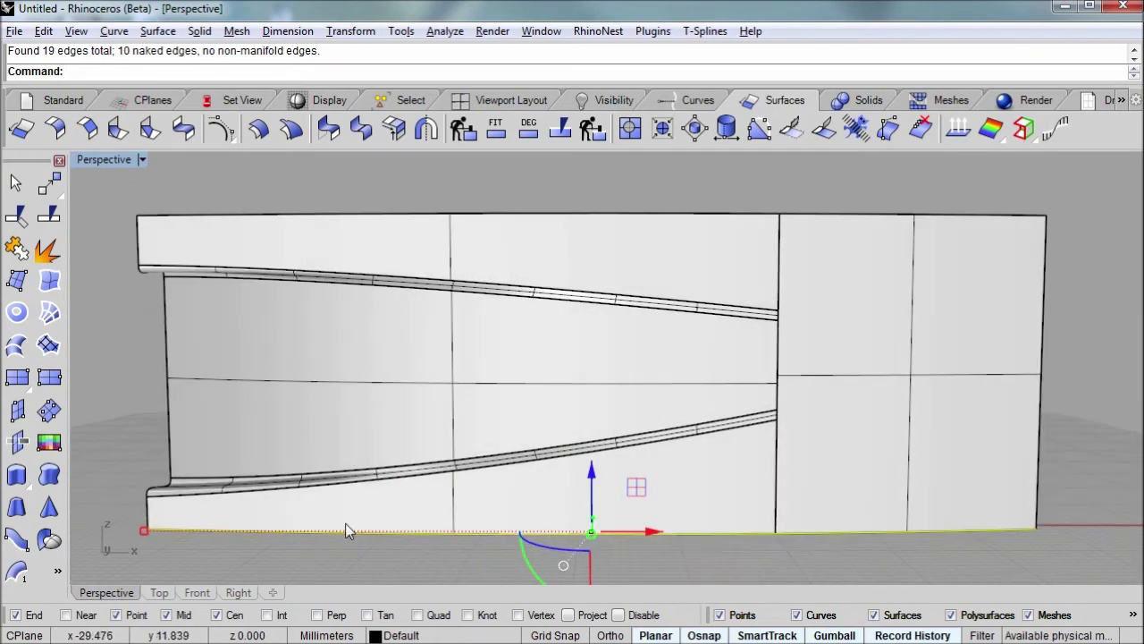
key(Escape)
click(407, 539)
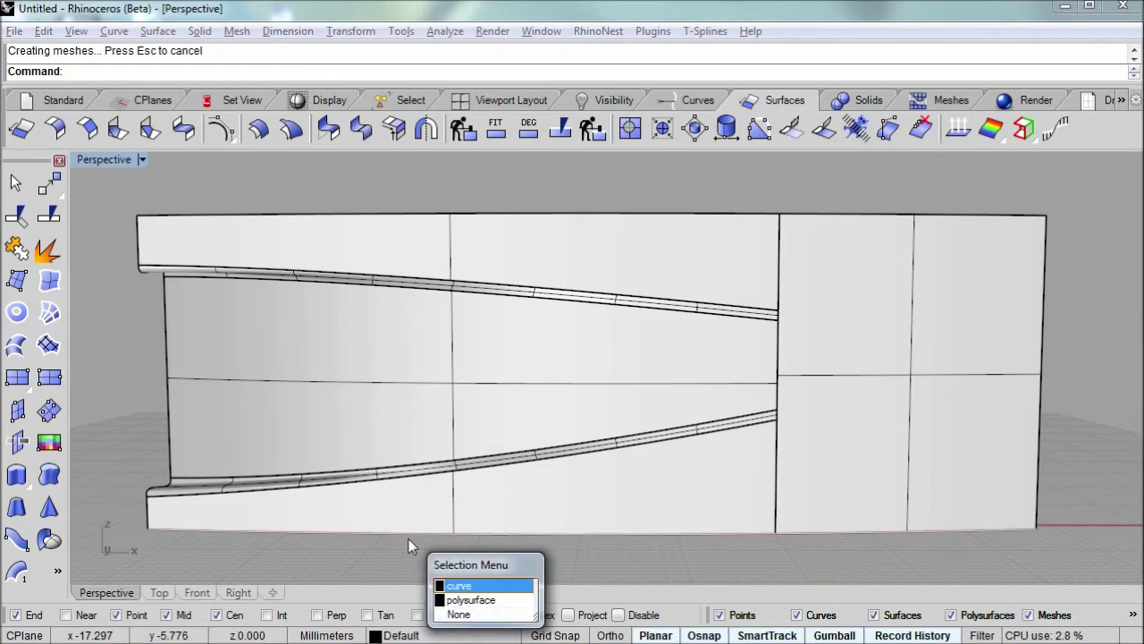
click(452, 585)
key(Delete)
- Extract the upper and lower groove strip surfaces with ExtractSrf and delete them
right_drag(600, 414, 560, 352)
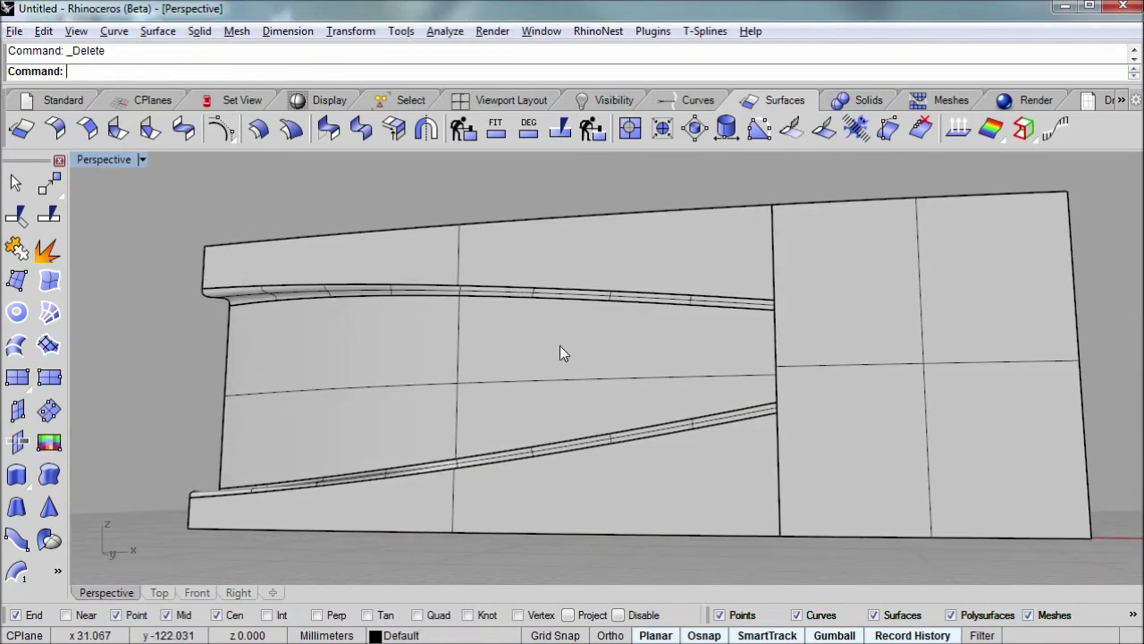
click(49, 253)
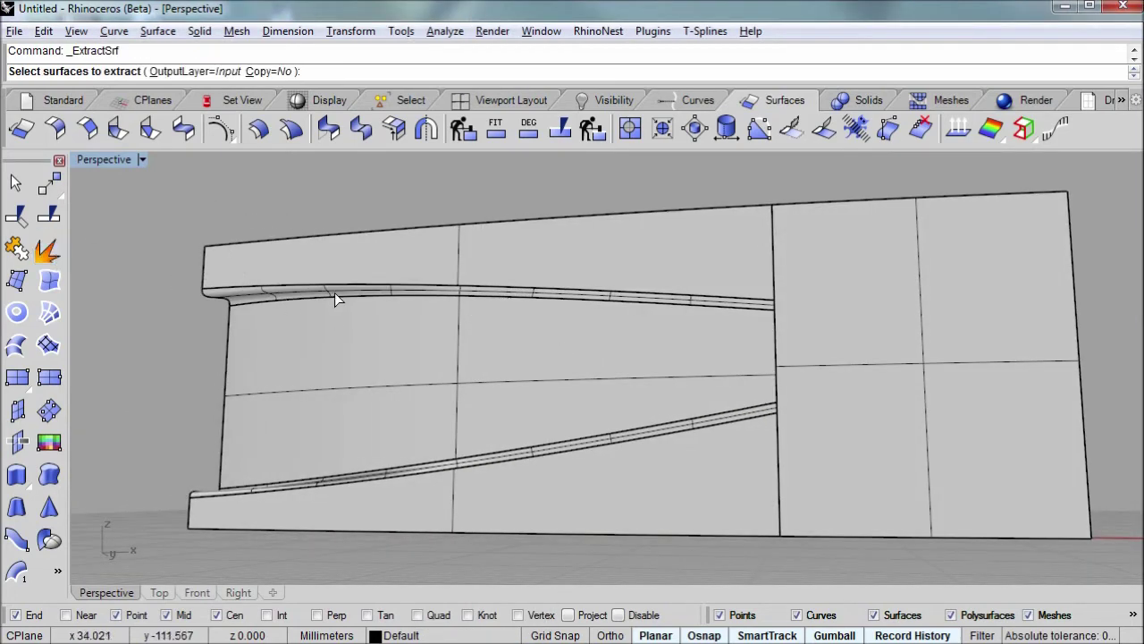
click(334, 293)
click(420, 475)
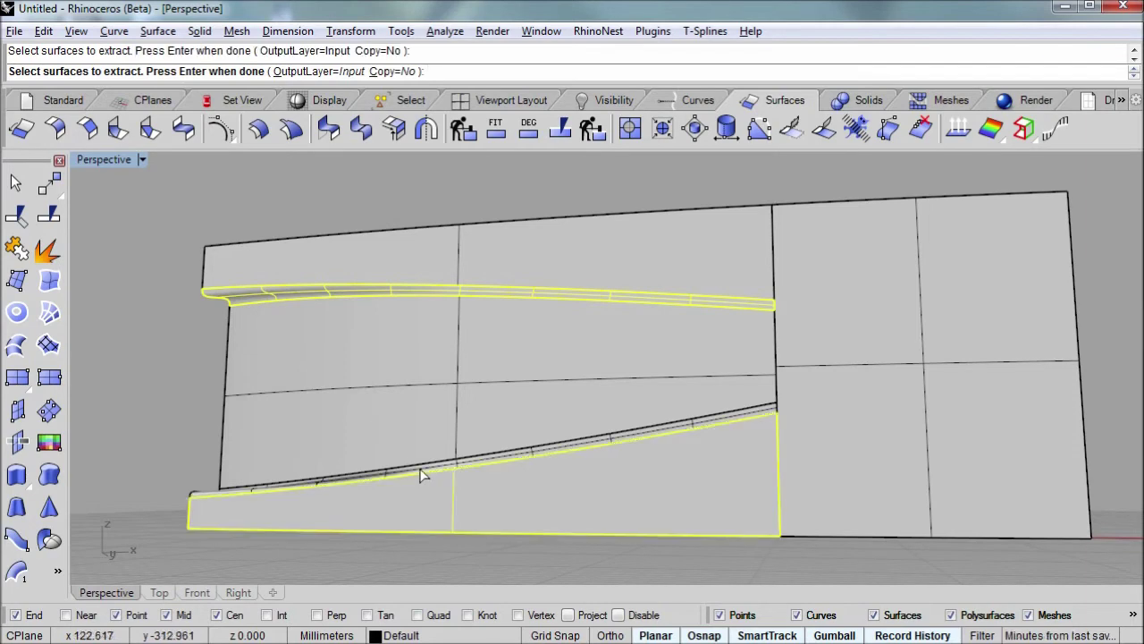
key(Return)
key(Delete)
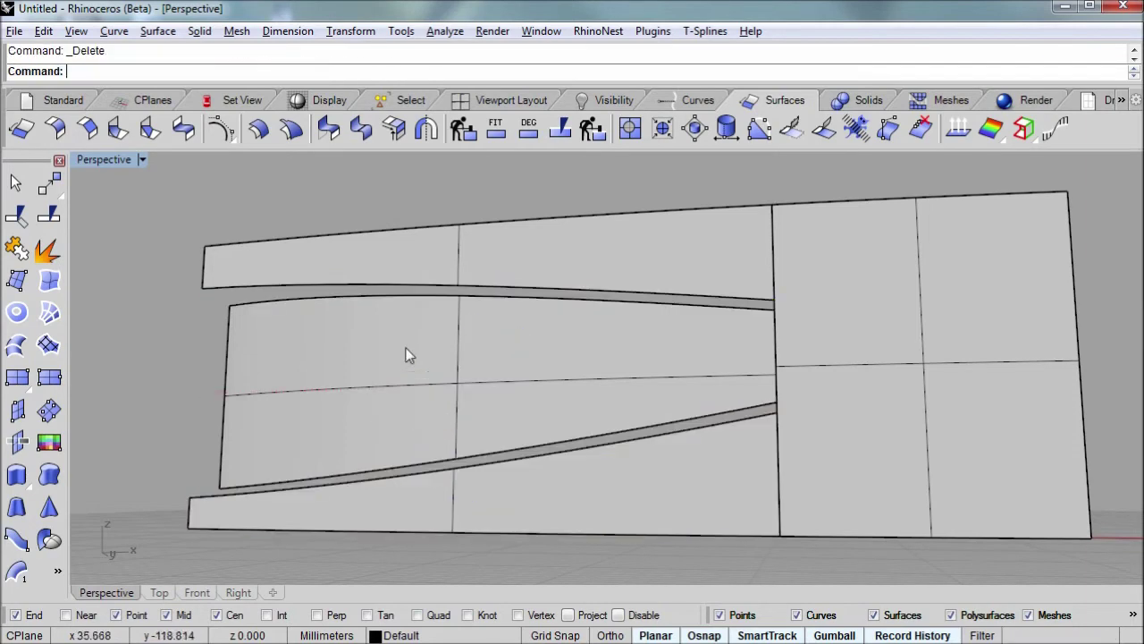
right_drag(406, 356, 338, 248)
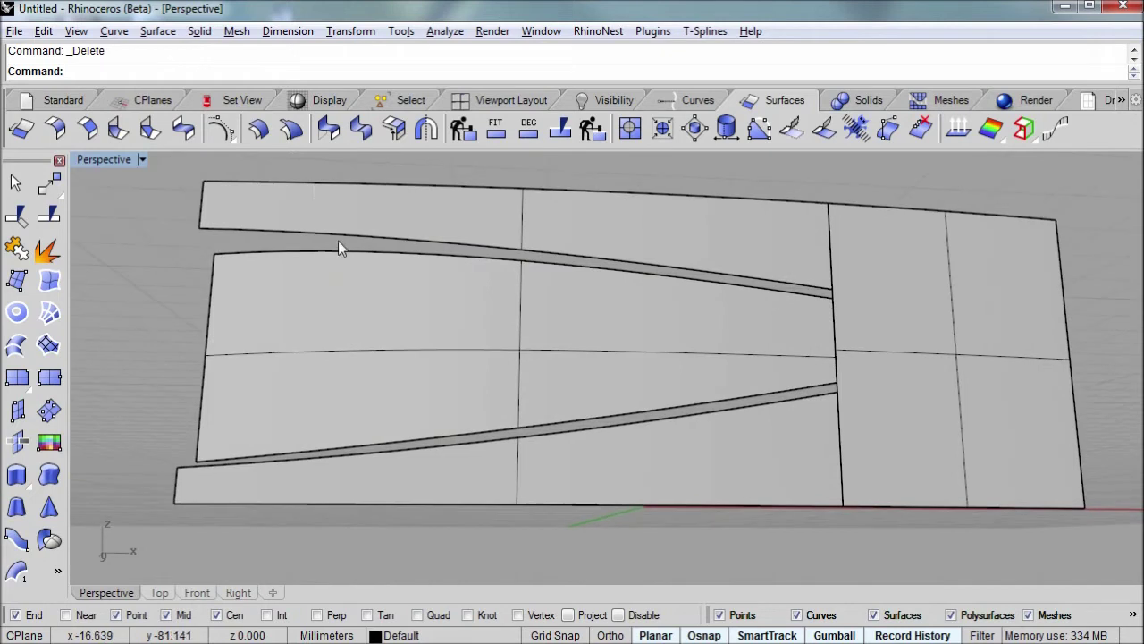
- Loft between the upper gap's two edge curves with Do not simplify and preview it
click(16, 345)
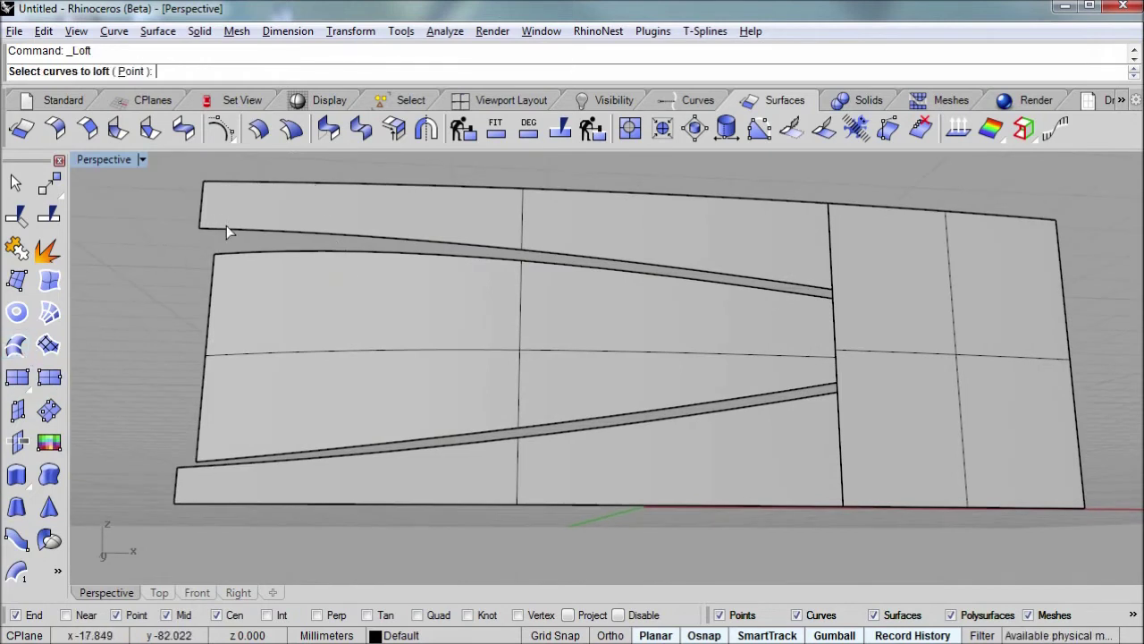
click(231, 230)
click(241, 256)
key(Return)
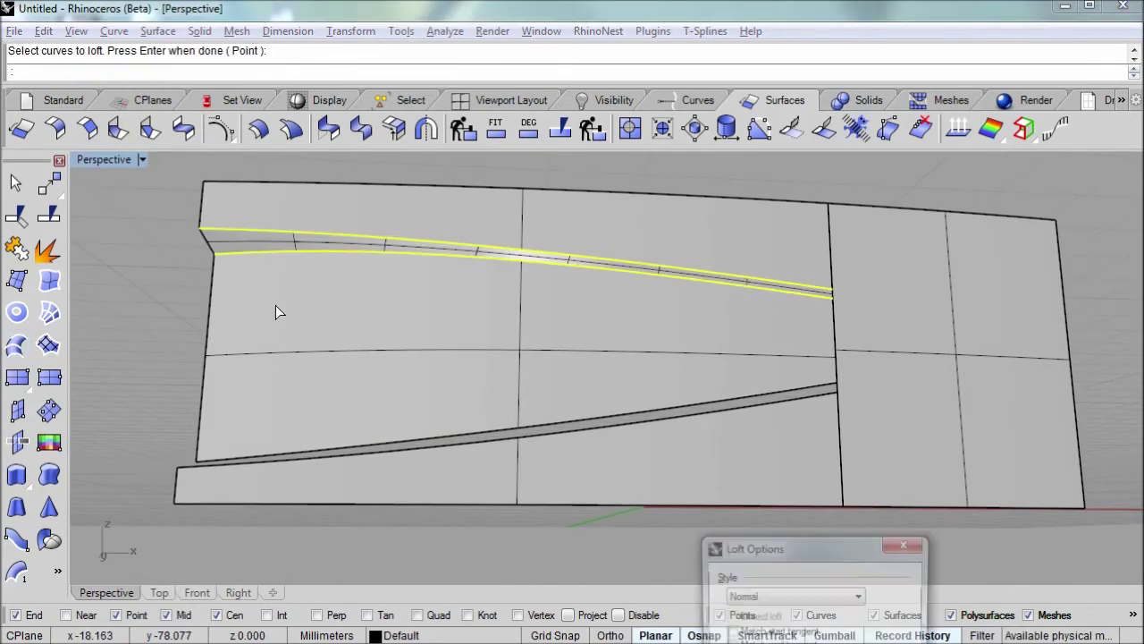
drag(809, 541, 922, 279)
click(888, 467)
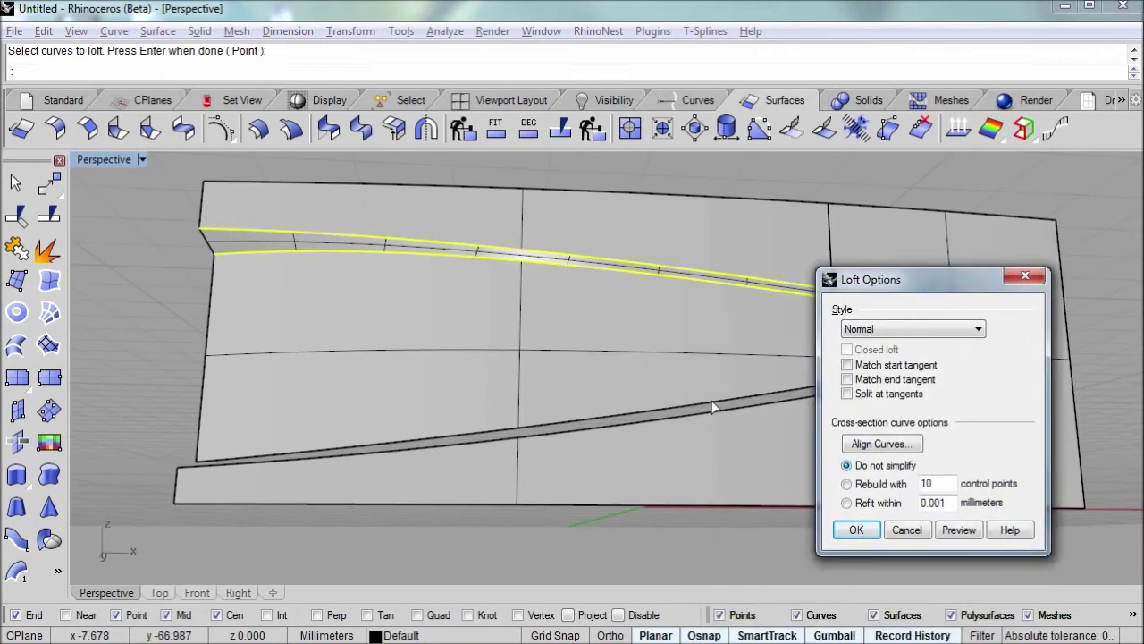
click(965, 533)
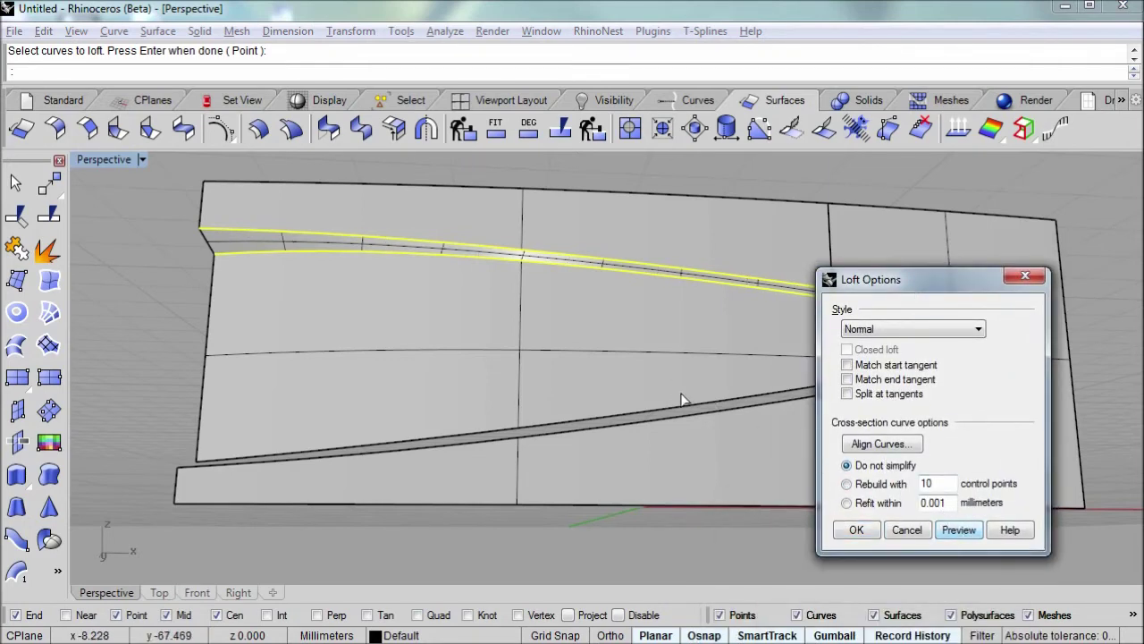
- Rebuild the upper loft with 10 control points and create the strip surface
scroll(416, 293, up, 3)
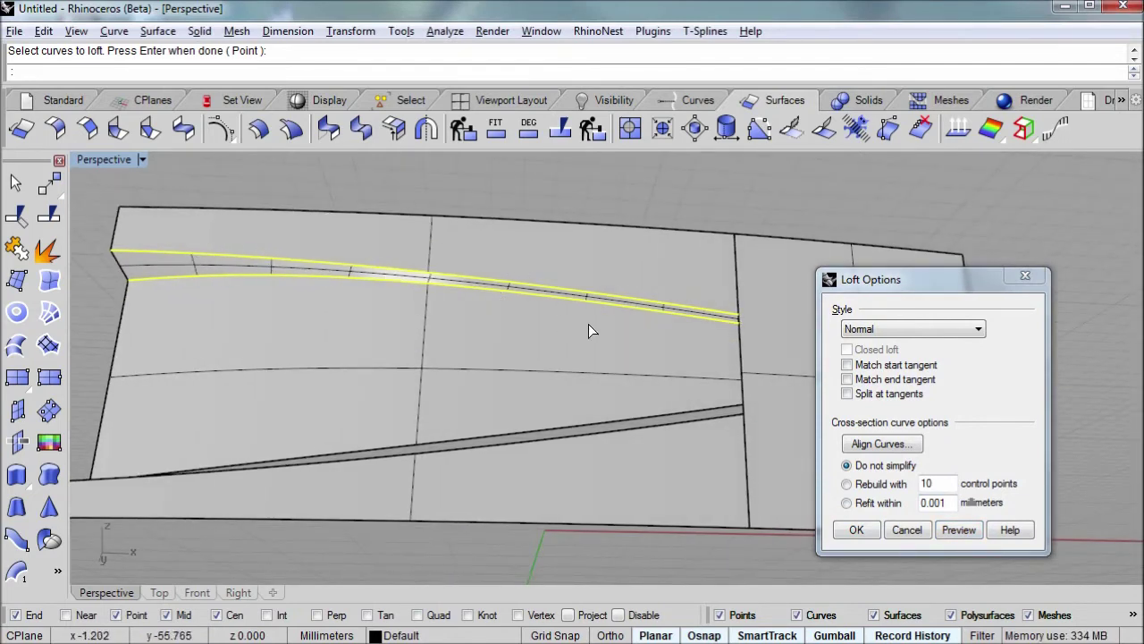
right_drag(419, 293, 388, 307)
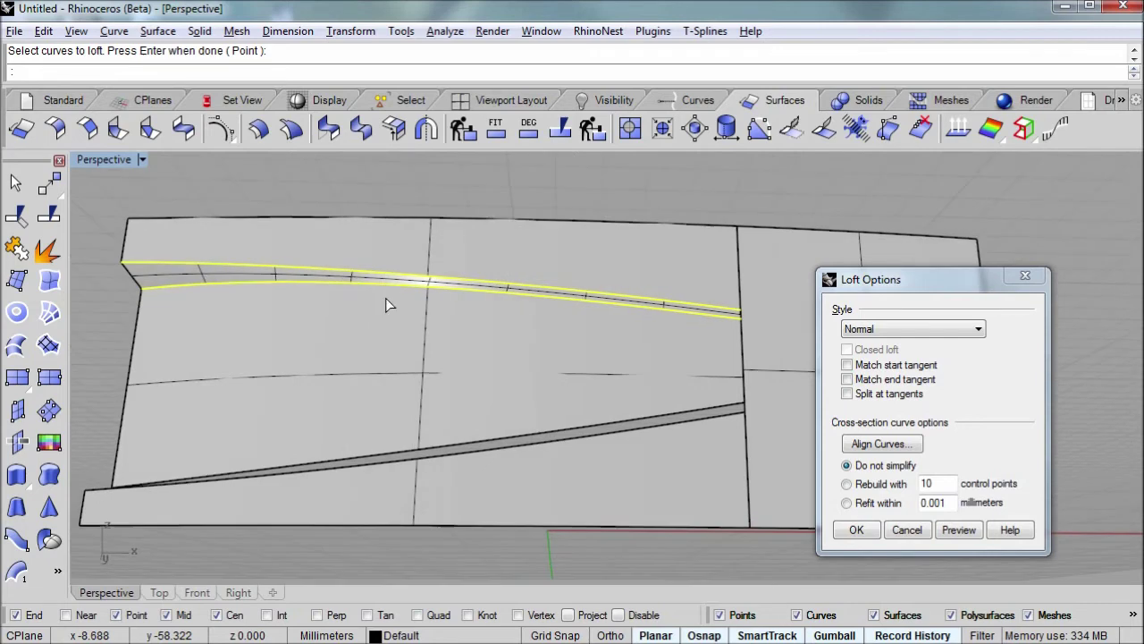
click(880, 486)
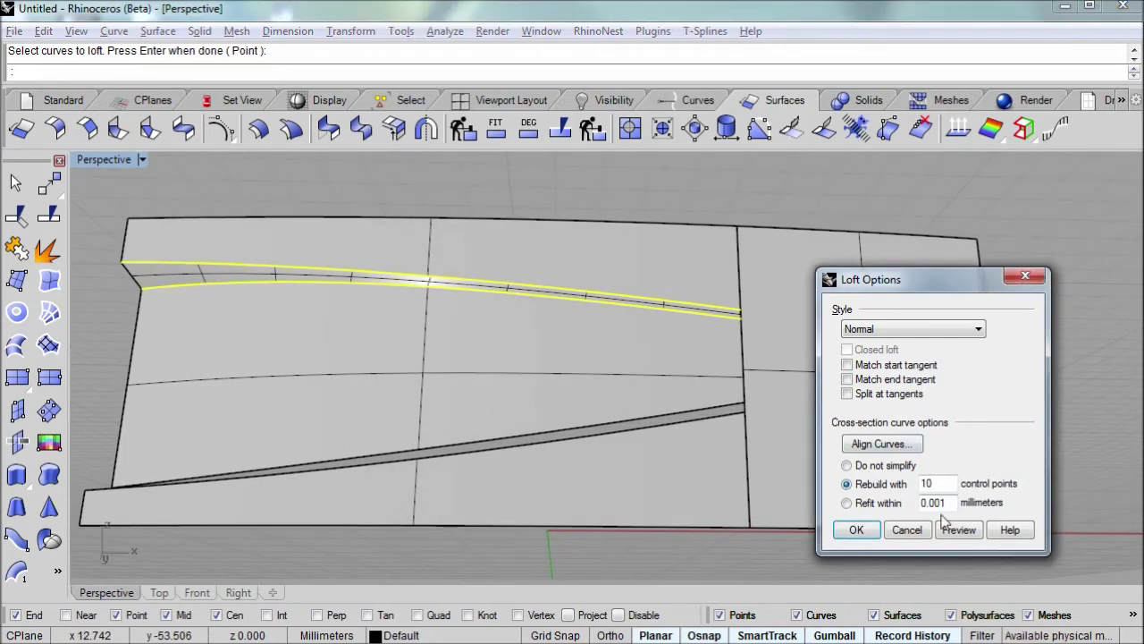
click(958, 531)
right_drag(468, 373, 400, 321)
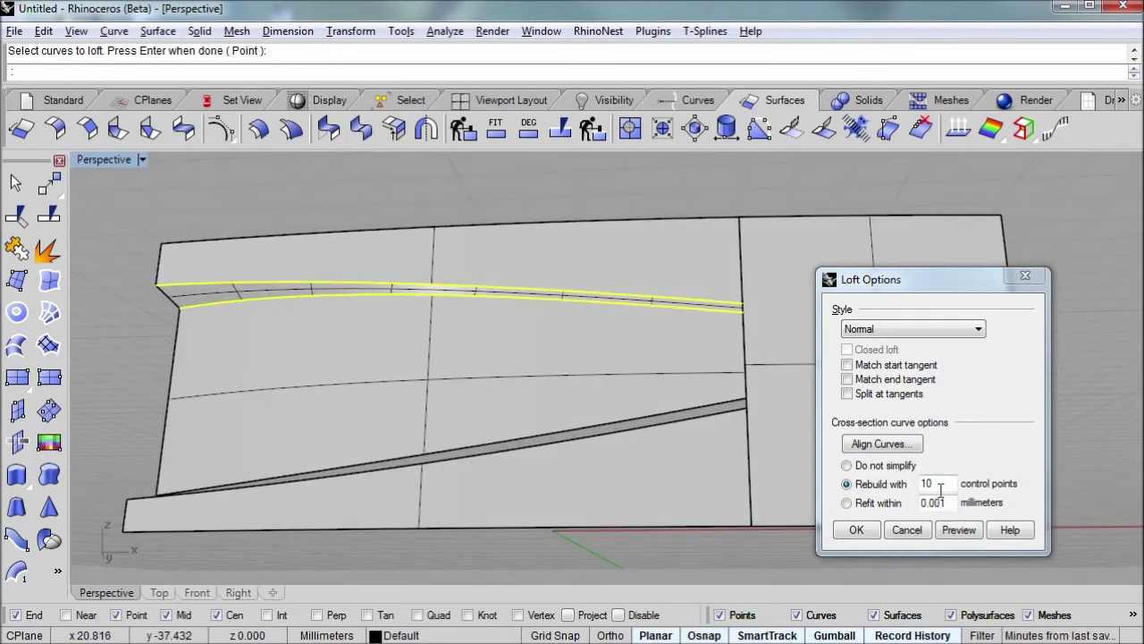
right_drag(617, 397, 567, 300)
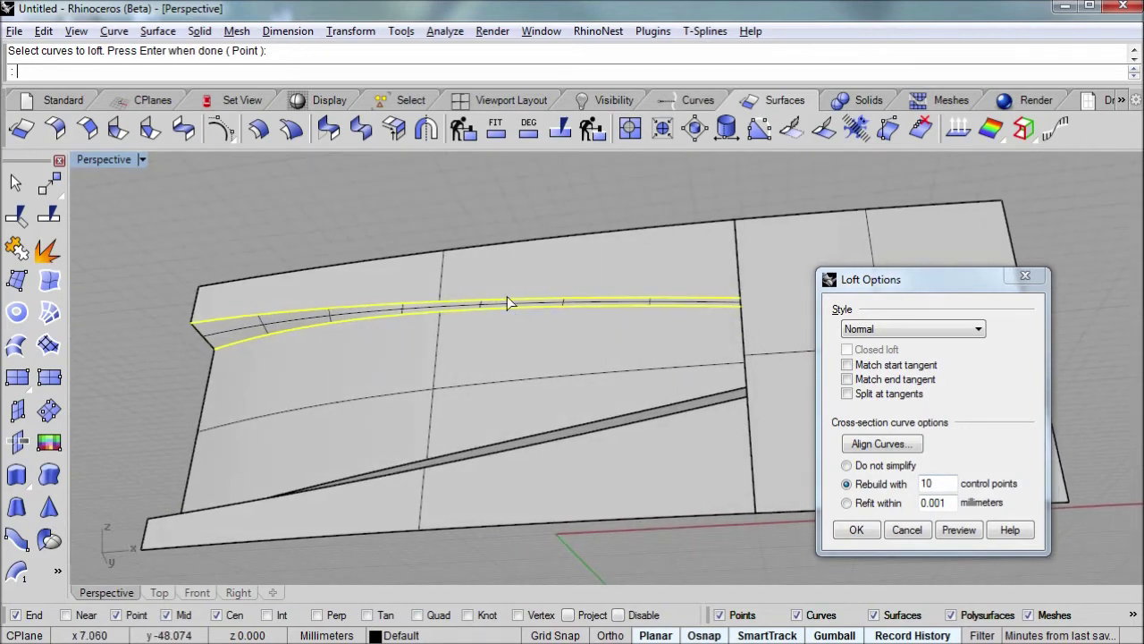
click(857, 531)
- Repeat the loft across the lower gap's edge curves with the same settings
right_drag(554, 327, 453, 441)
right_click(378, 432)
click(381, 442)
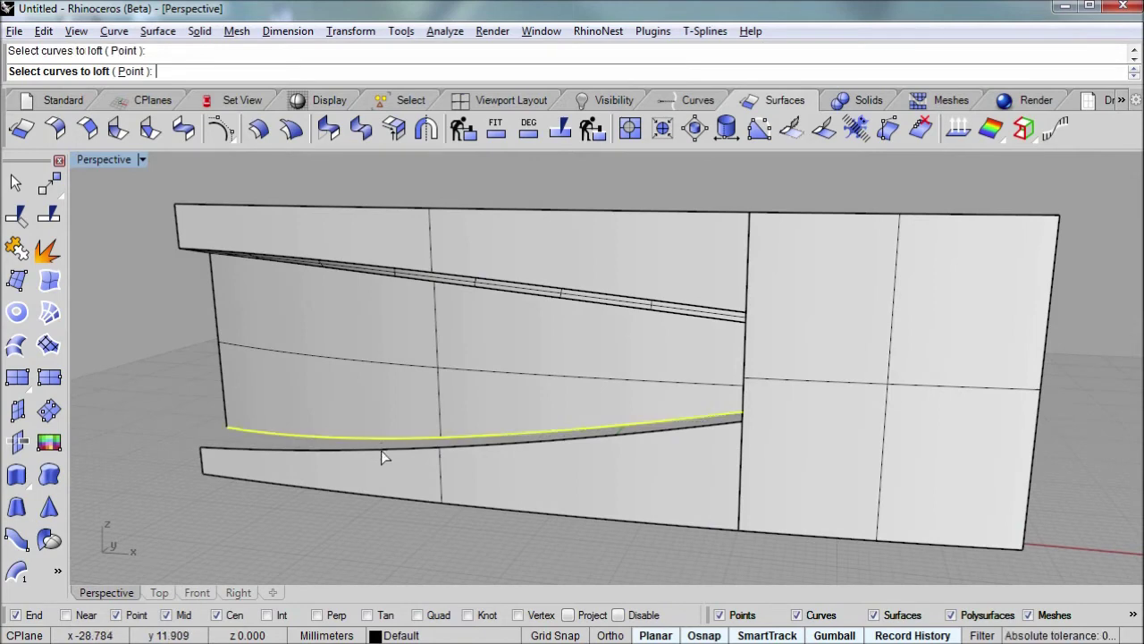
right_click(381, 457)
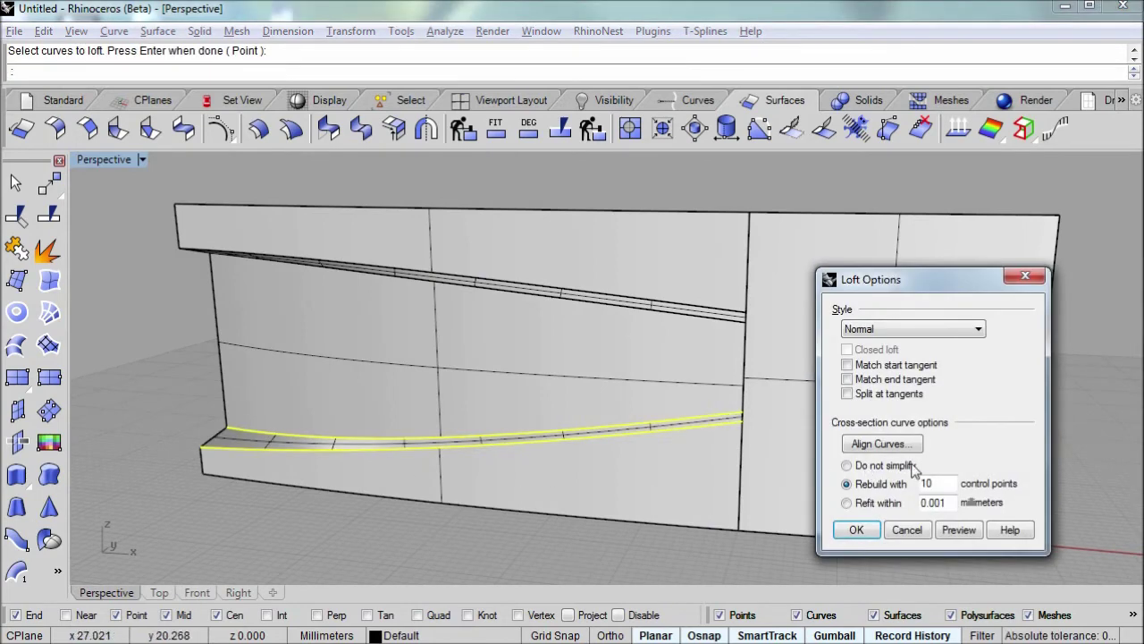
key(Return)
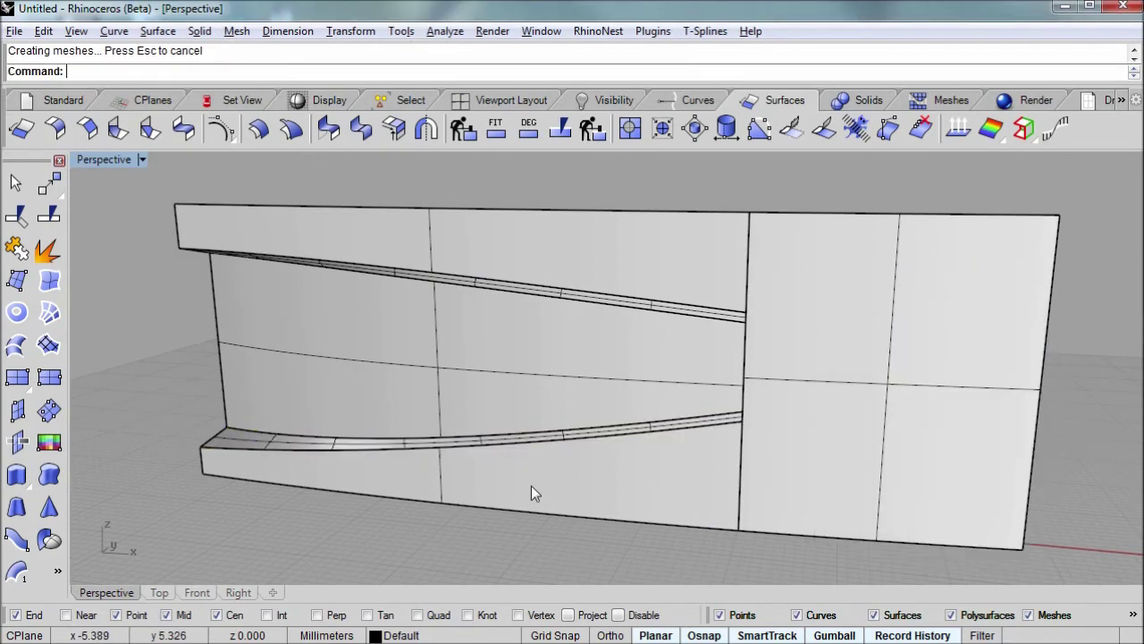
right_drag(531, 485, 814, 557)
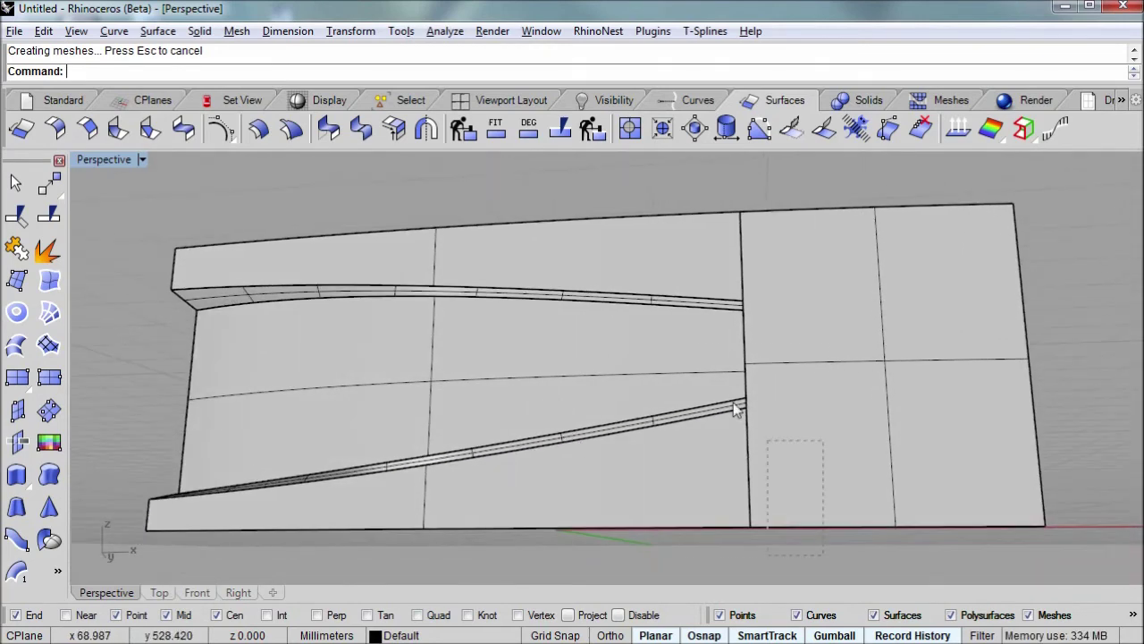
drag(529, 221, 526, 215)
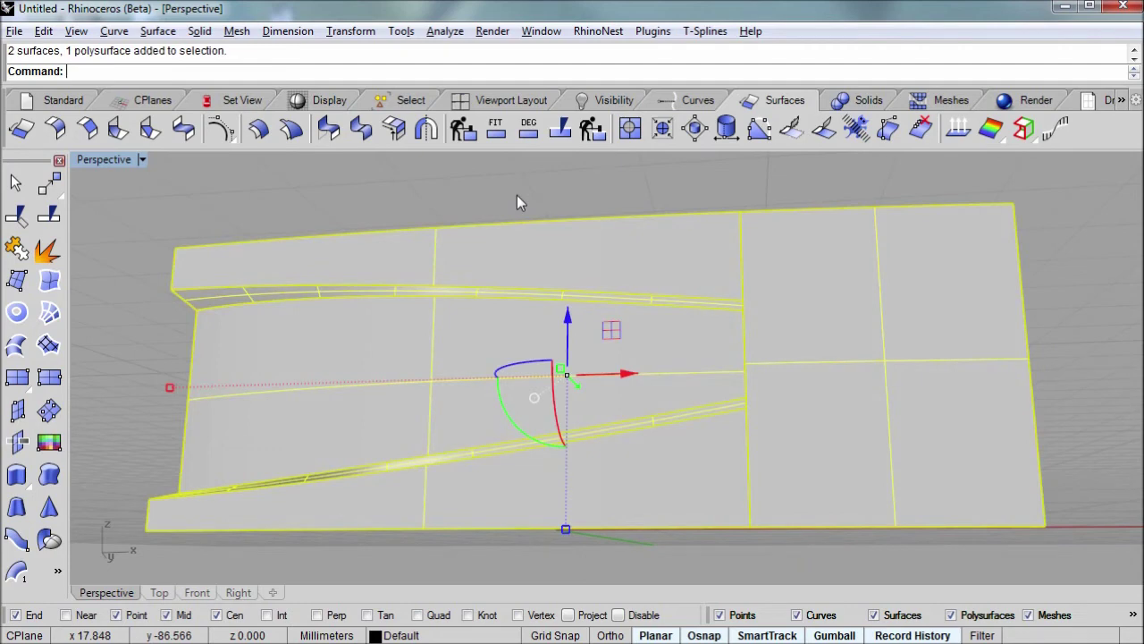
text(emap)
key(Return)
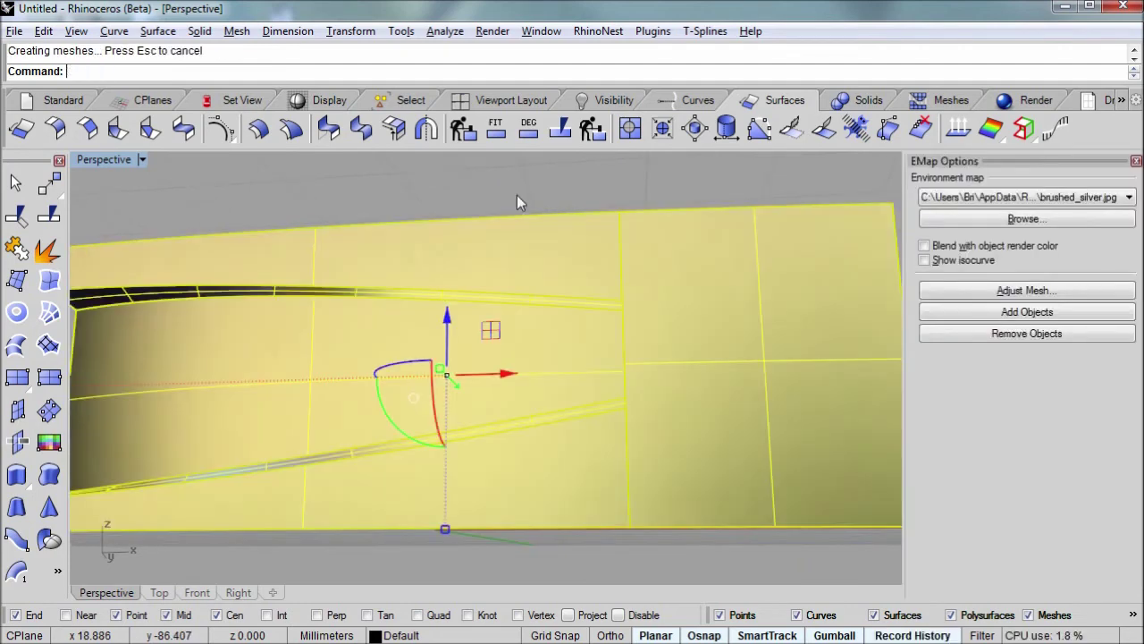
mouse_move(496, 250)
right_down()
mouse_move(567, 268)
mouse_move(580, 342)
mouse_move(582, 199)
mouse_move(572, 331)
mouse_move(567, 320)
right_up()
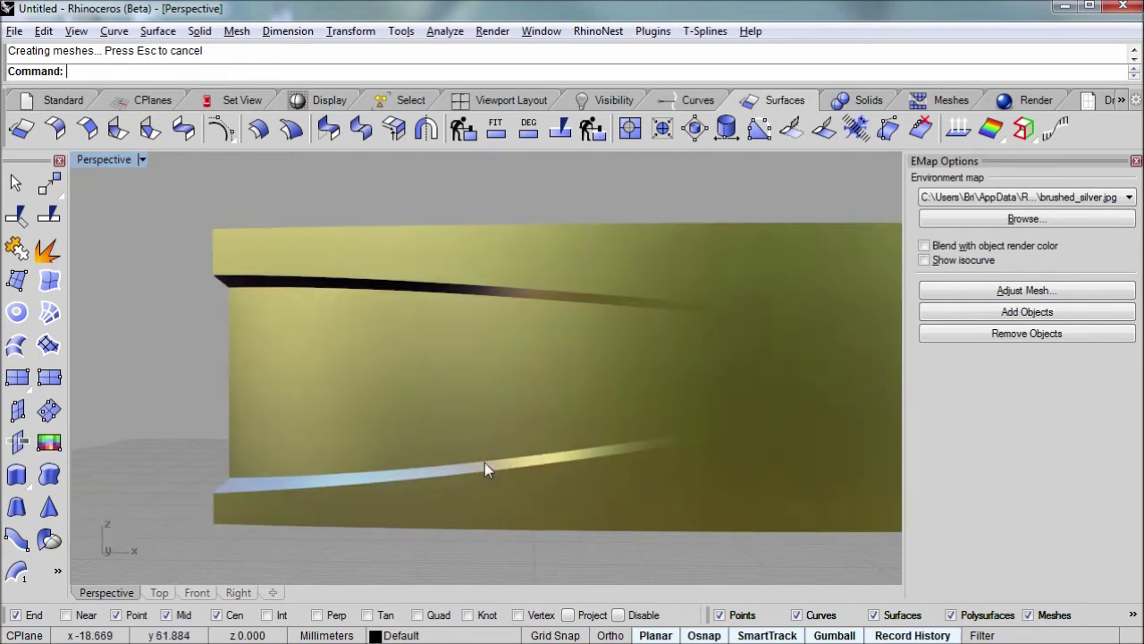
mouse_move(894, 322)
right_down()
mouse_move(682, 414)
mouse_move(667, 376)
right_up()
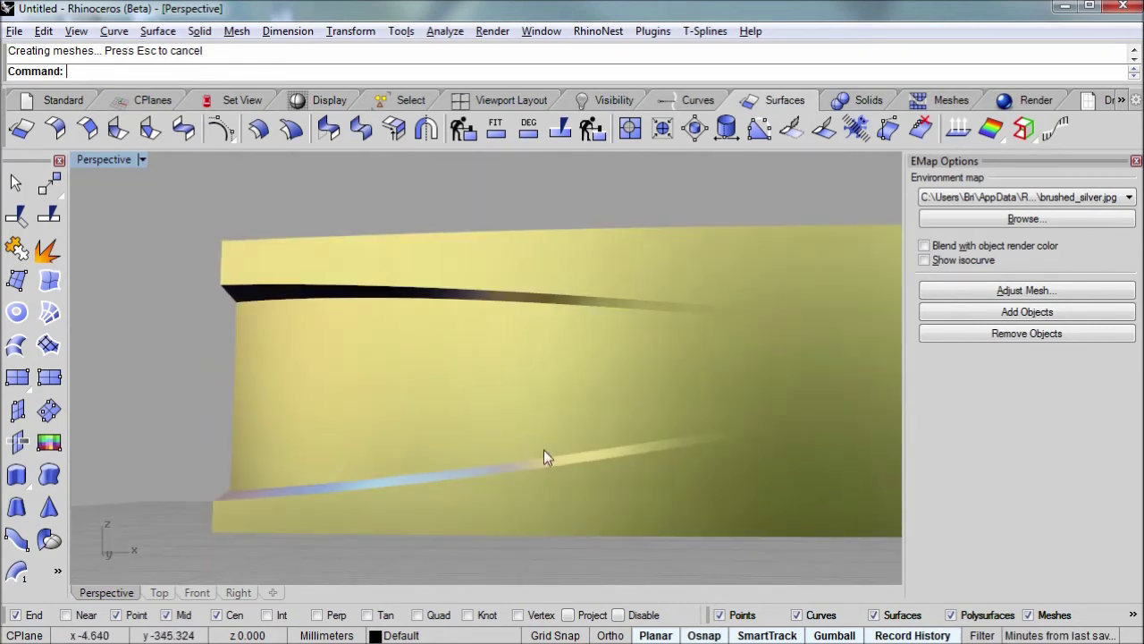
click(973, 193)
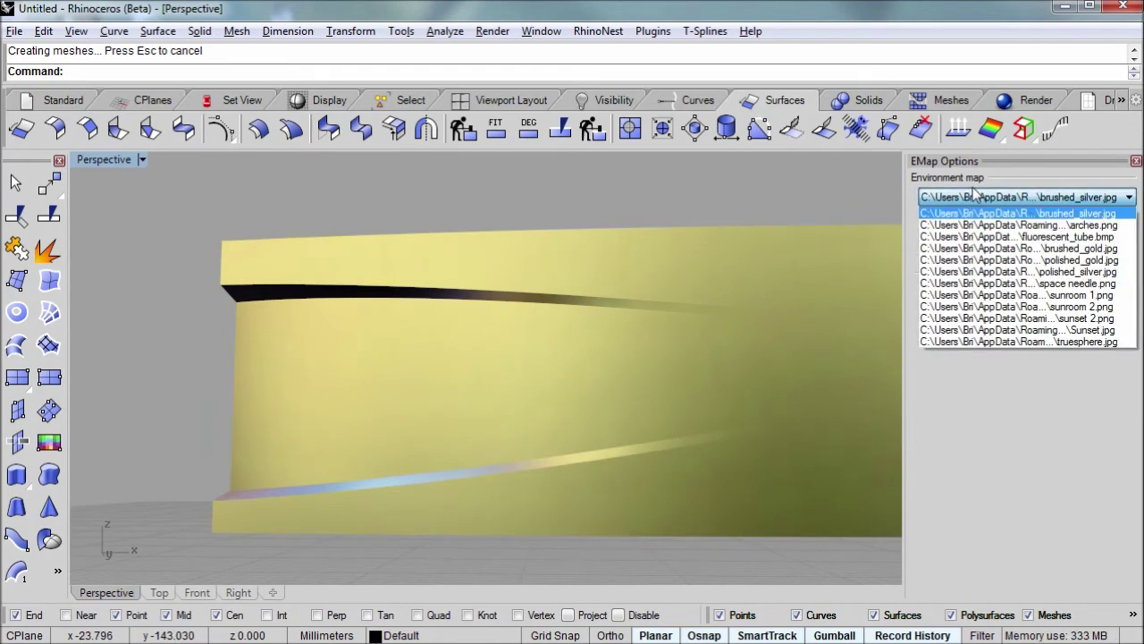
click(1001, 236)
mouse_move(646, 389)
right_down()
mouse_move(659, 356)
mouse_move(667, 399)
mouse_move(674, 347)
mouse_move(671, 396)
mouse_move(679, 357)
mouse_move(737, 344)
right_up()
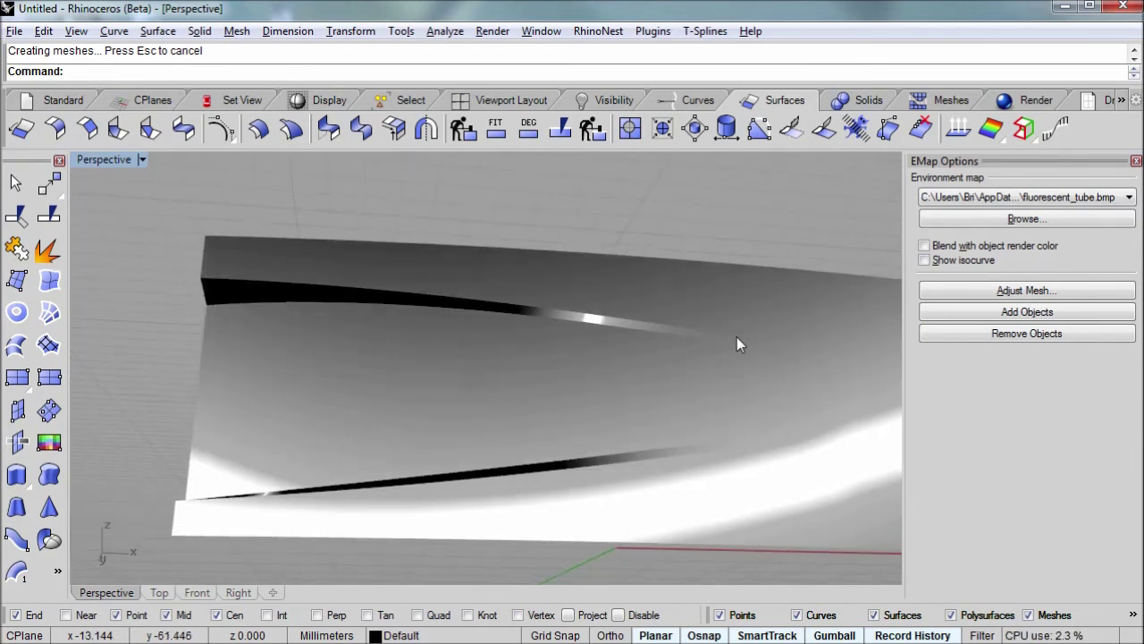
click(1136, 161)
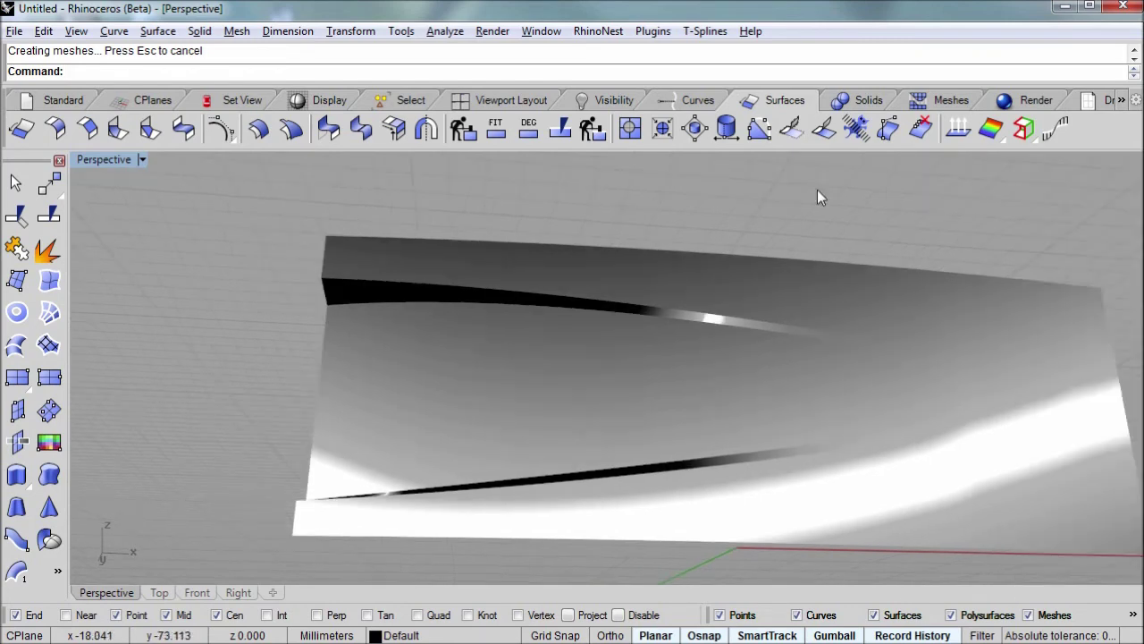
mouse_move(696, 228)
right_down()
mouse_move(590, 249)
mouse_move(536, 290)
right_up()
scroll(536, 290, up, 5)
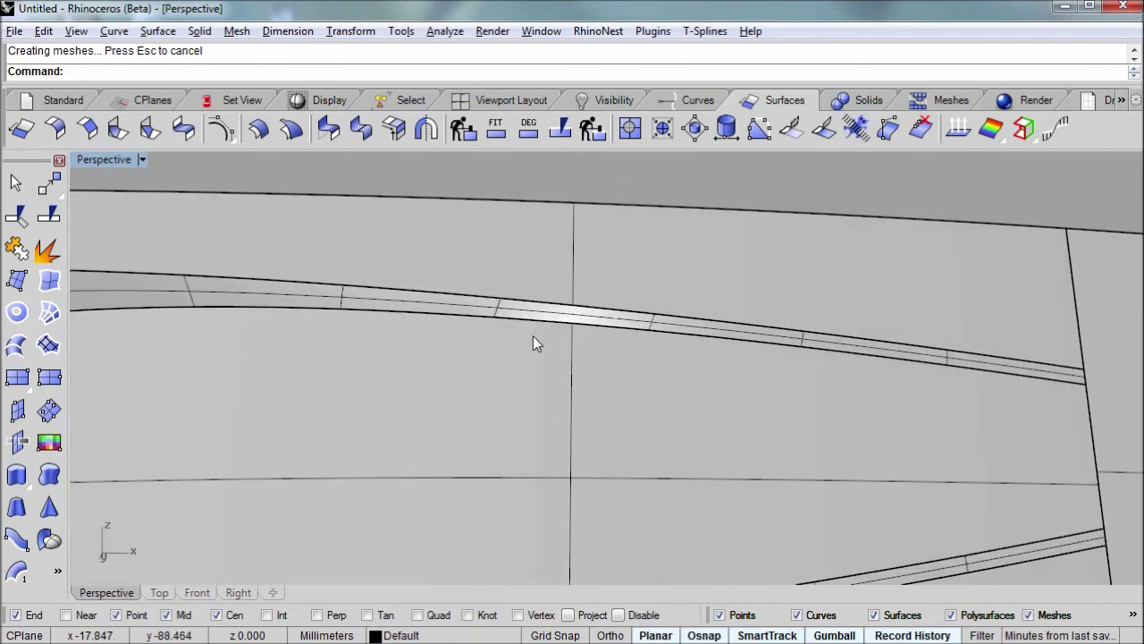
right_drag(469, 341, 522, 283)
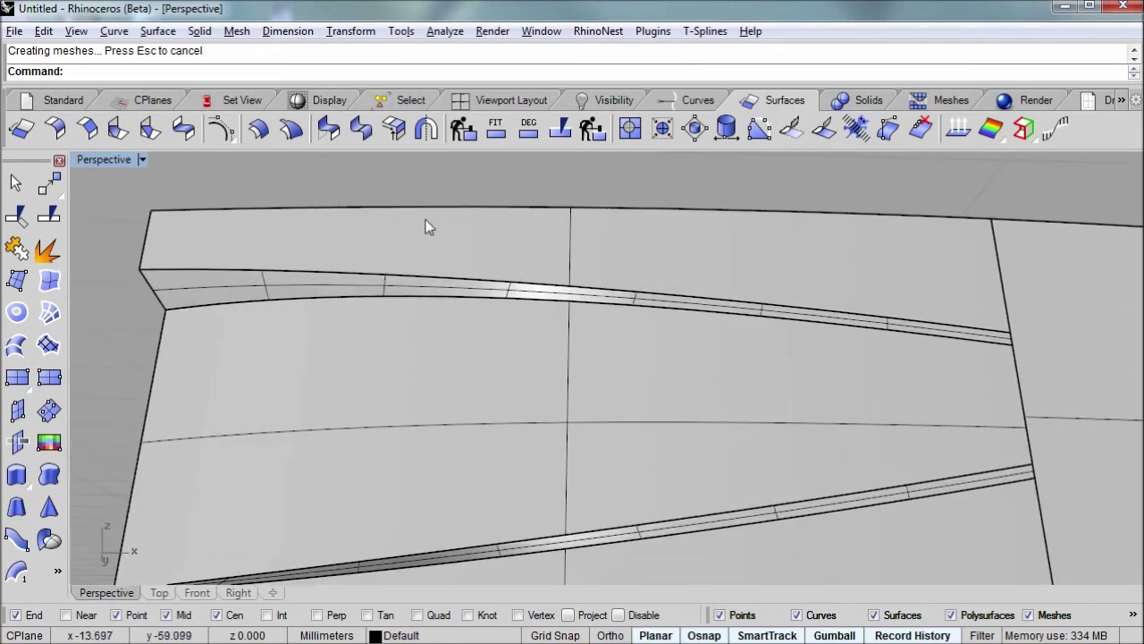
- Use Match Surface with MultipleMatches, pairing the strip's top and lower edges with their wall edges
click(330, 131)
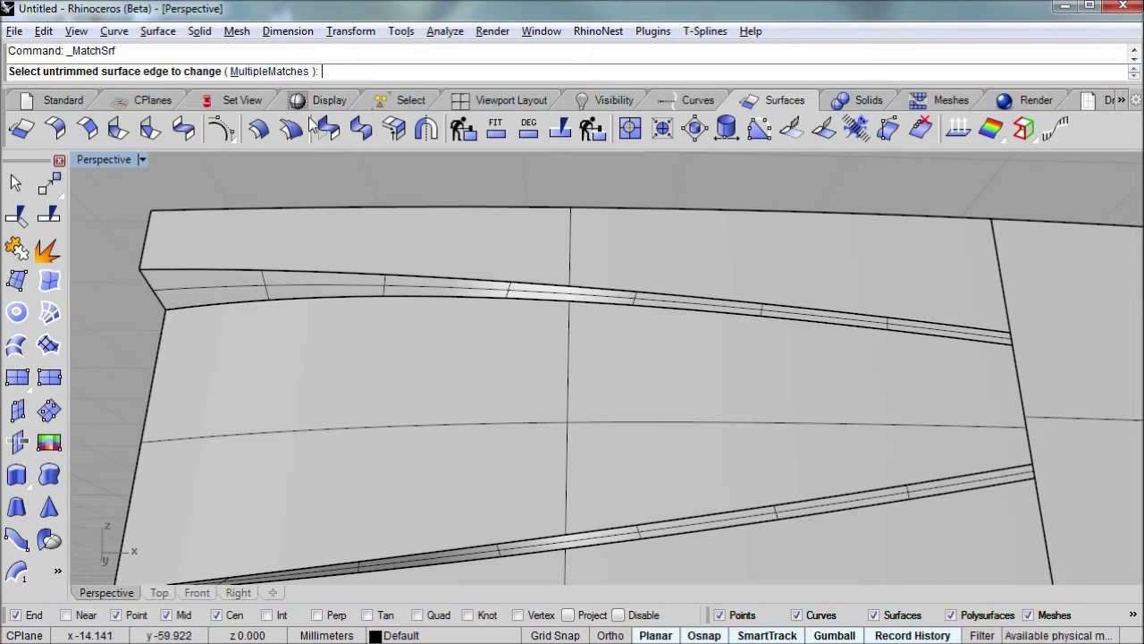
click(272, 72)
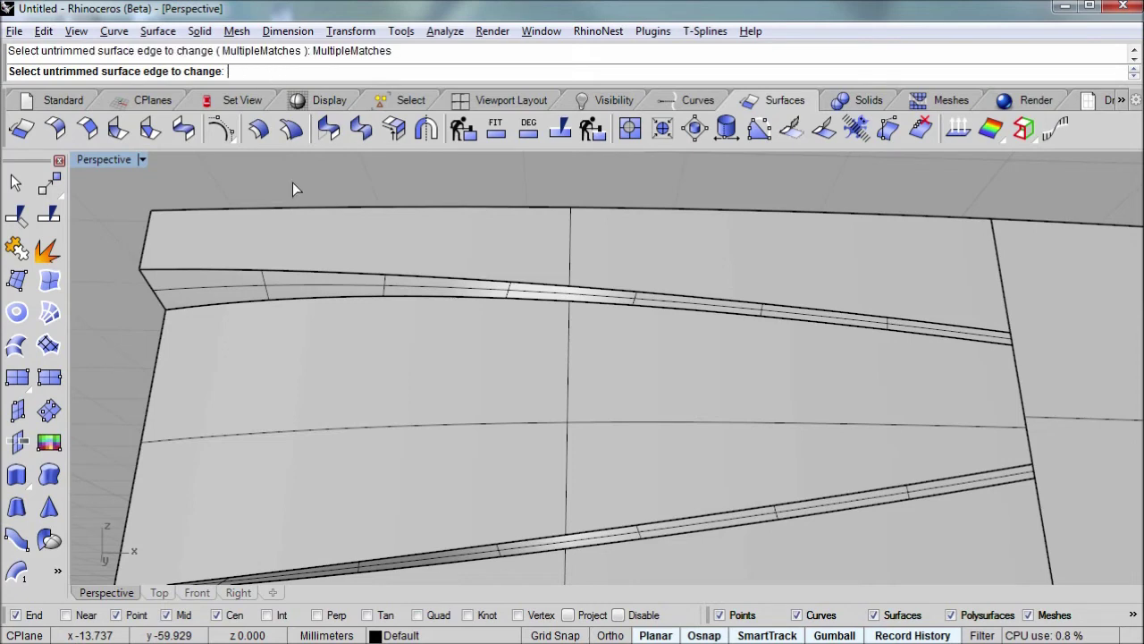
click(334, 276)
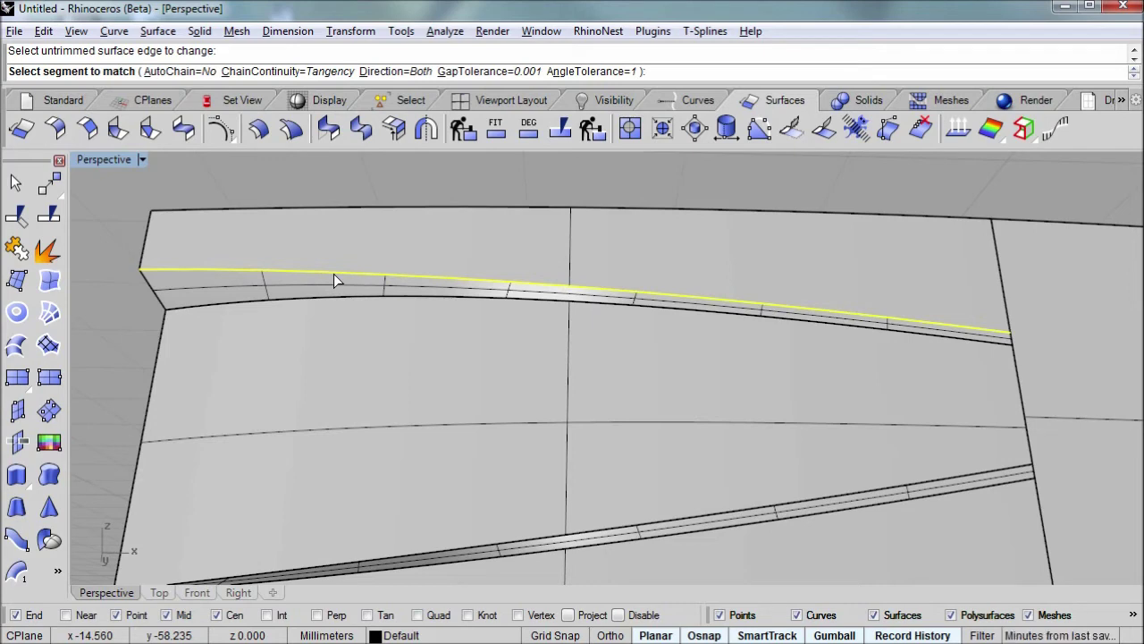
click(334, 279)
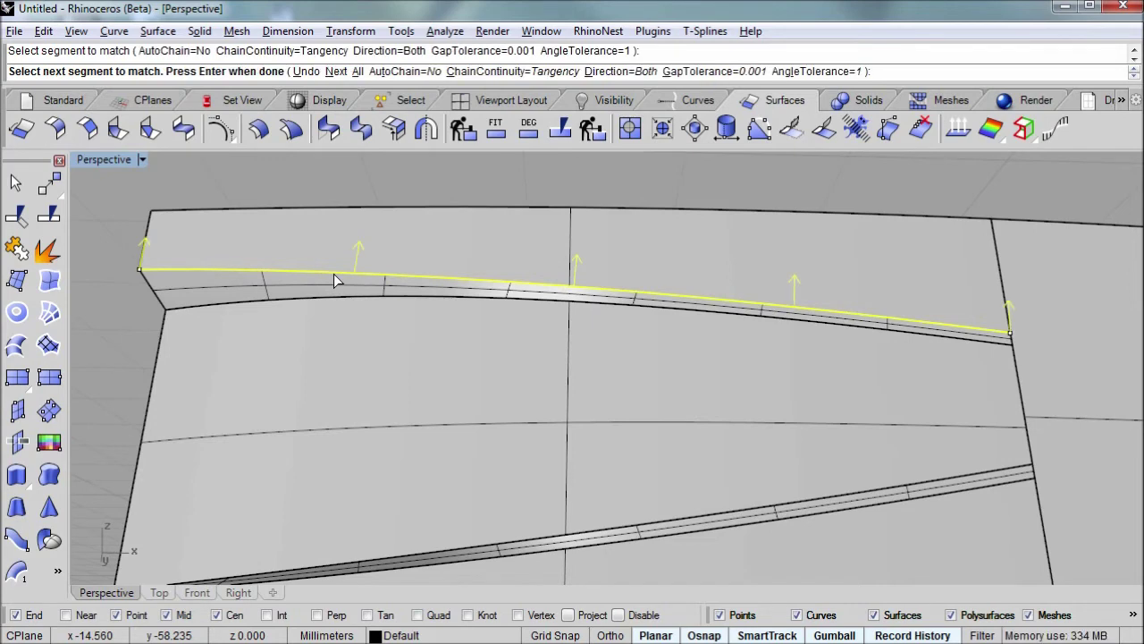
key(Return)
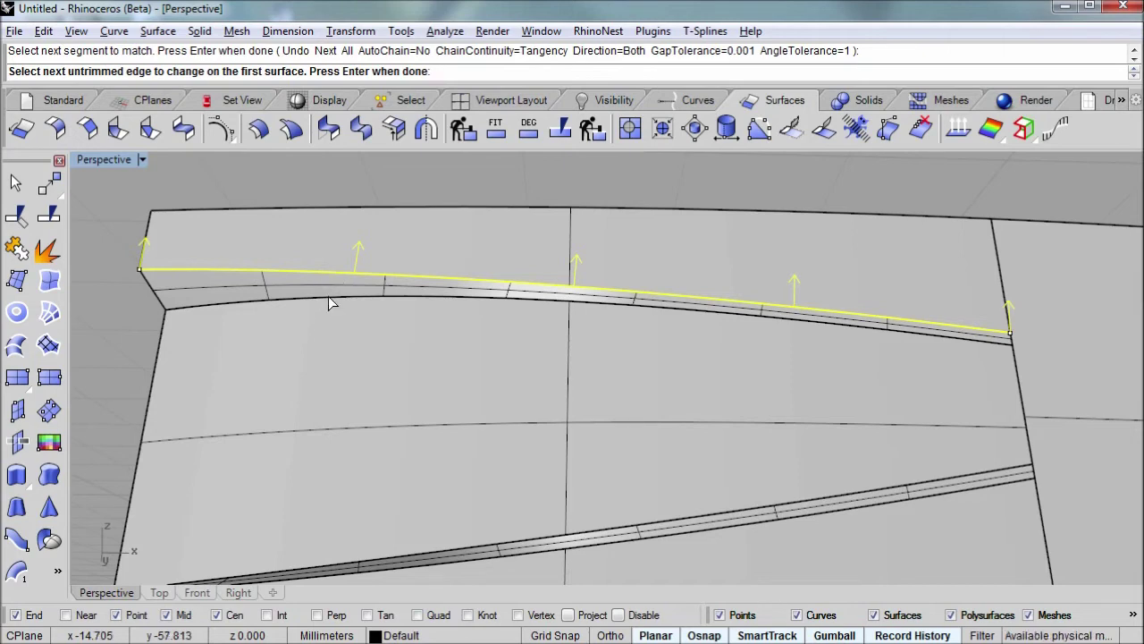
click(328, 297)
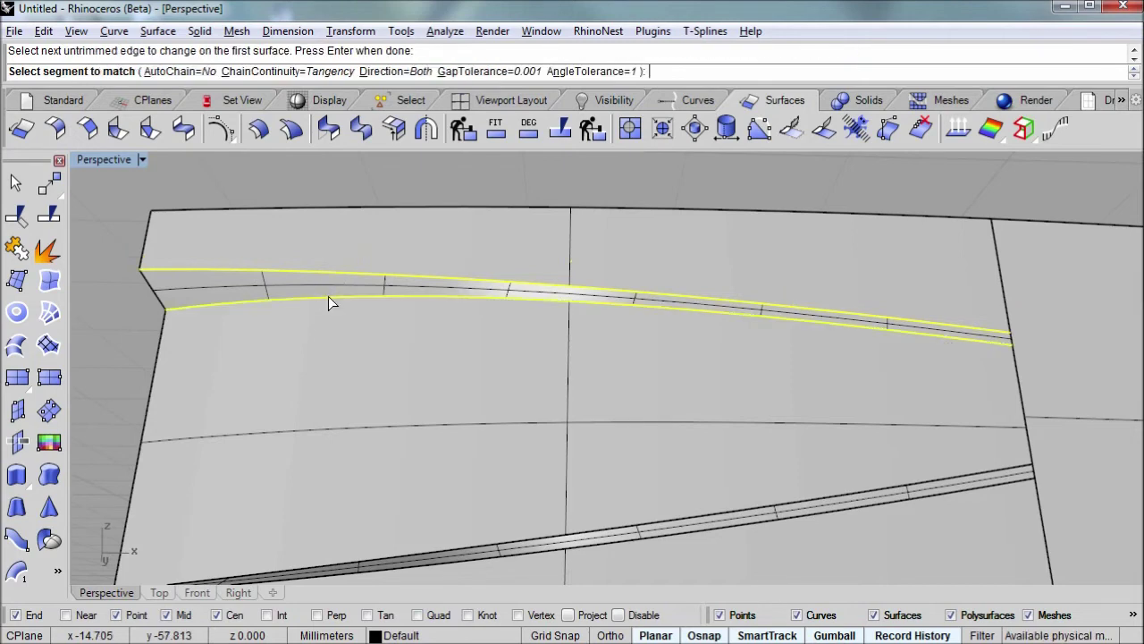
click(329, 296)
key(Return)
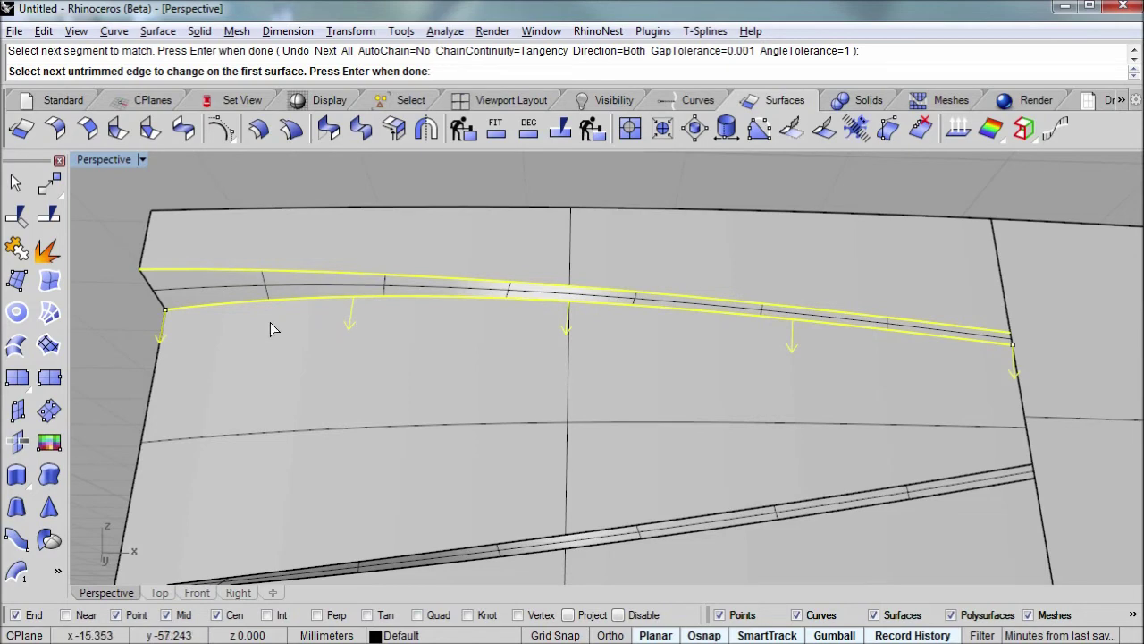
key(Return)
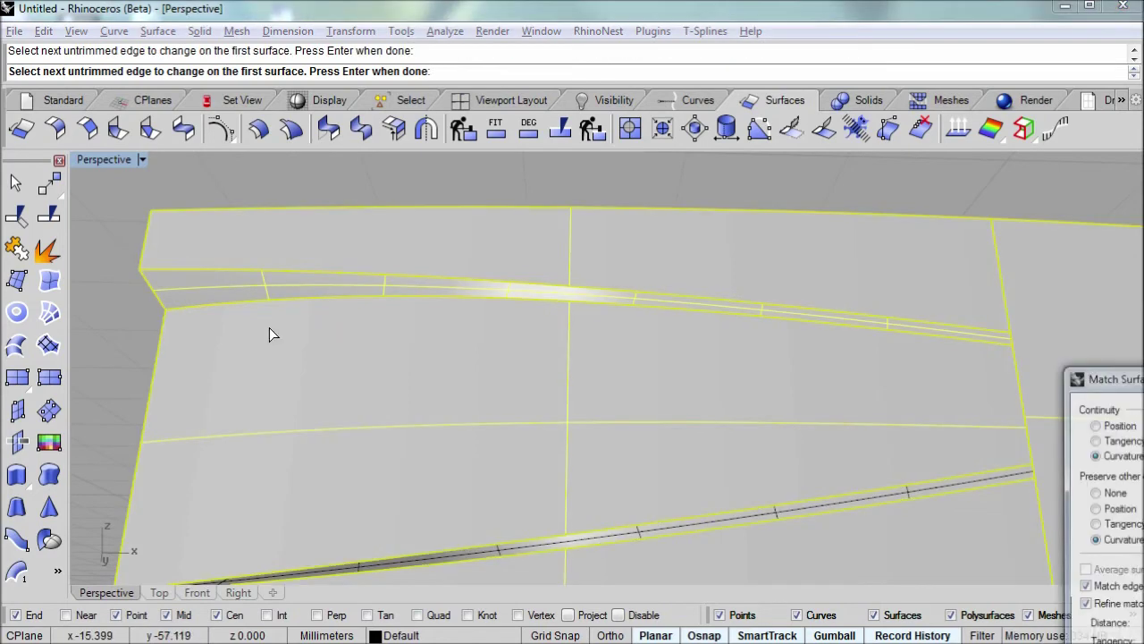
- Apply the match with Curvature continuity and Preserve other end set to Curvature
drag(1131, 382, 866, 189)
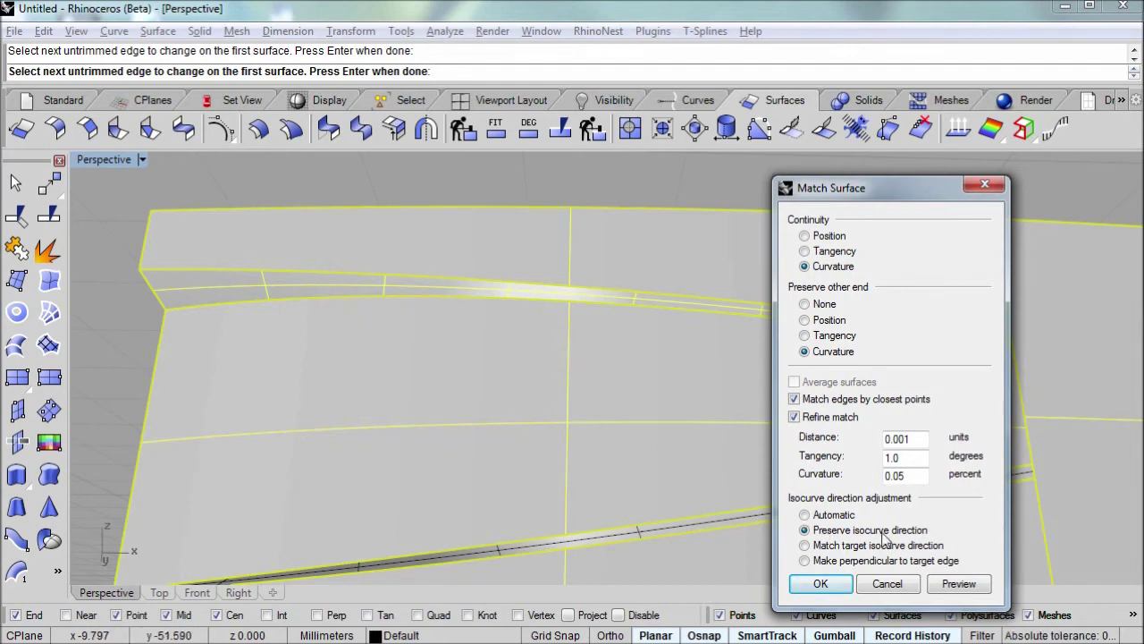
click(819, 583)
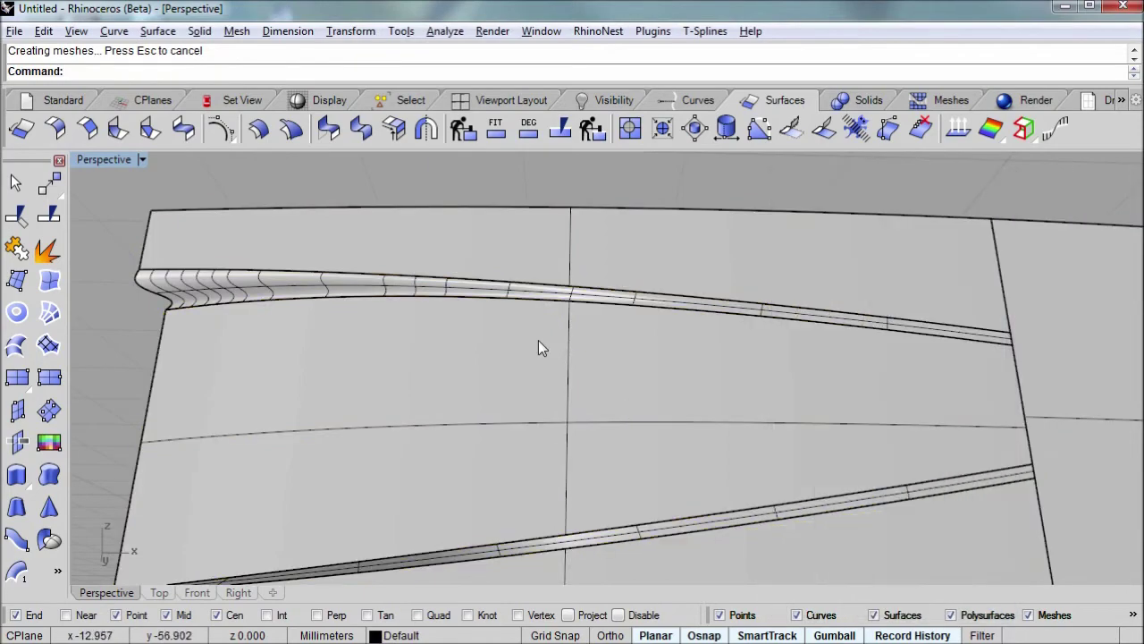
right_drag(538, 340, 494, 340)
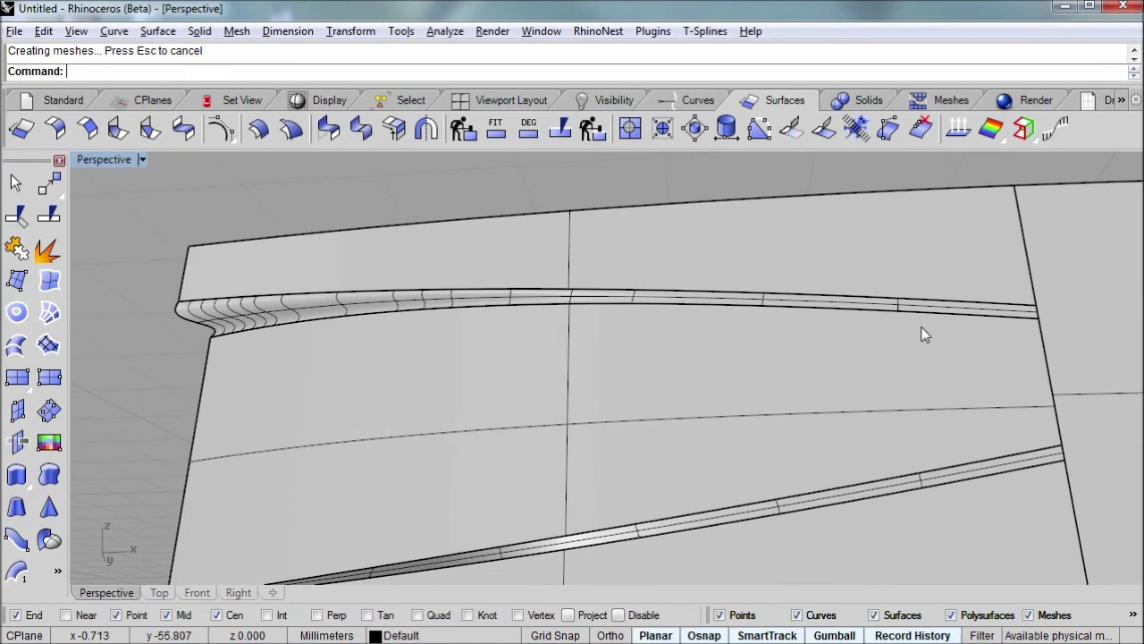
- Match the upper groove strip's short right end edge to the vertical wall edge with Position continuity
scroll(925, 334, up, 6)
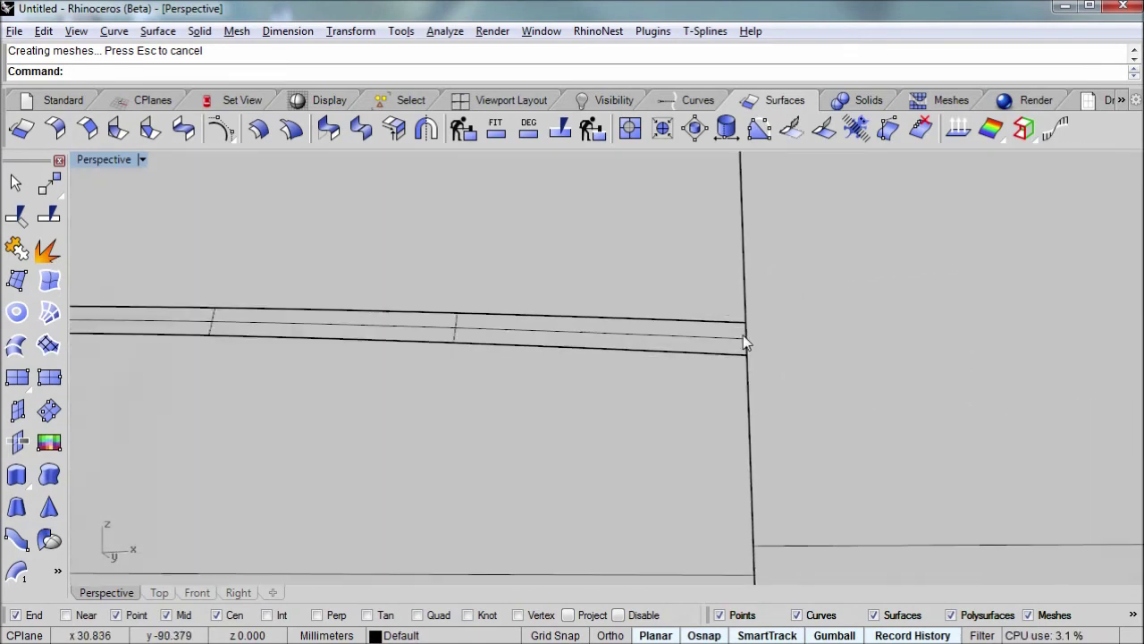
scroll(743, 337, up, 3)
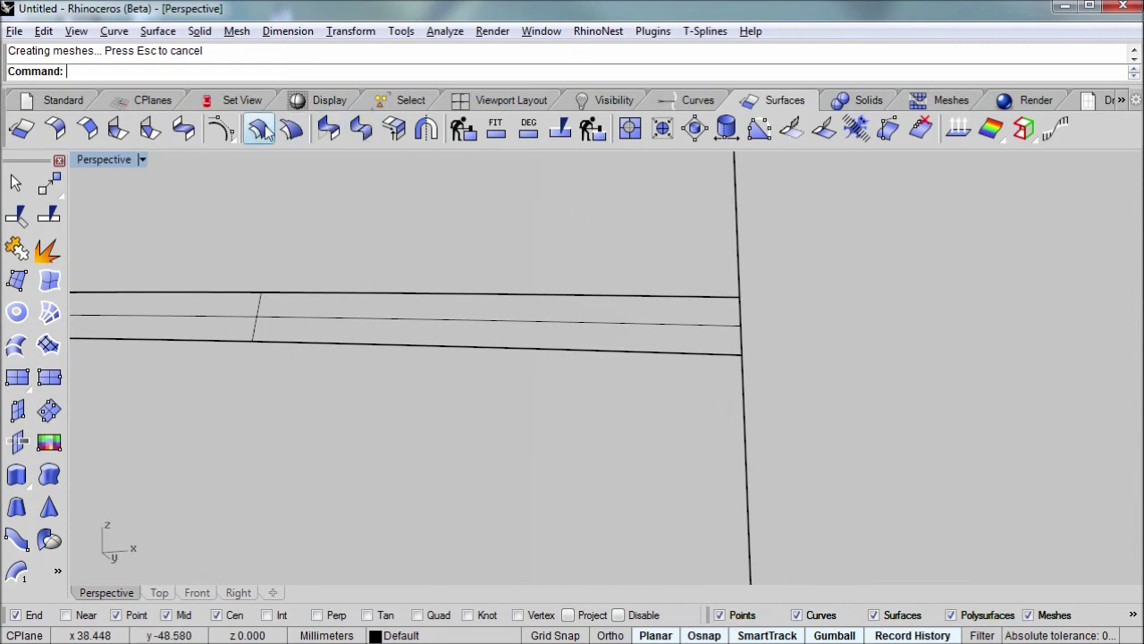
click(328, 129)
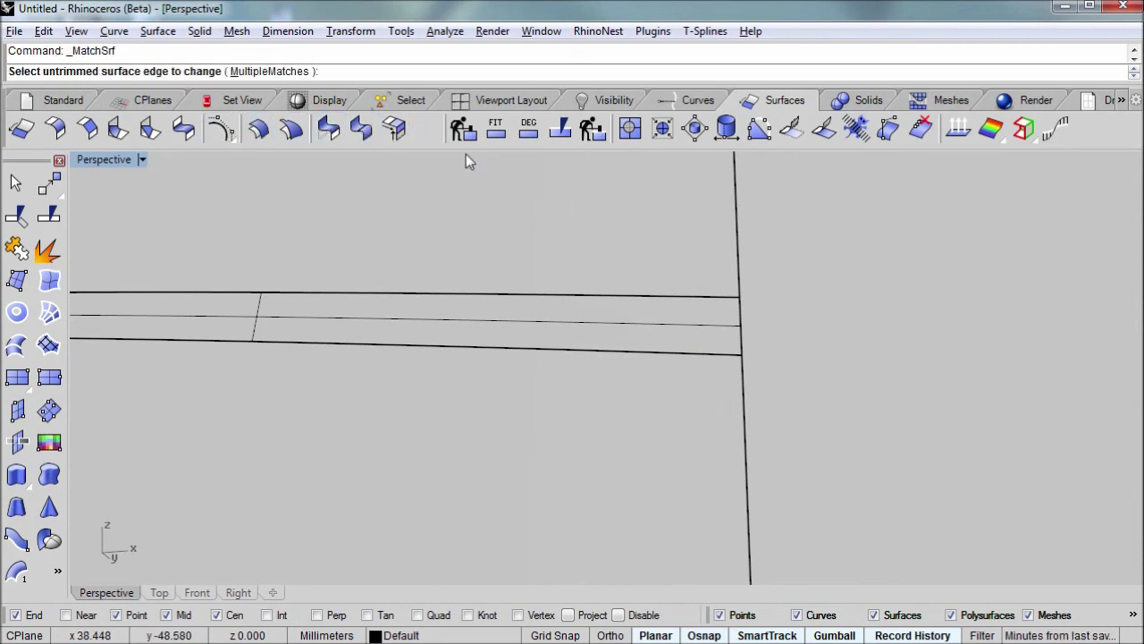
click(744, 329)
click(744, 329)
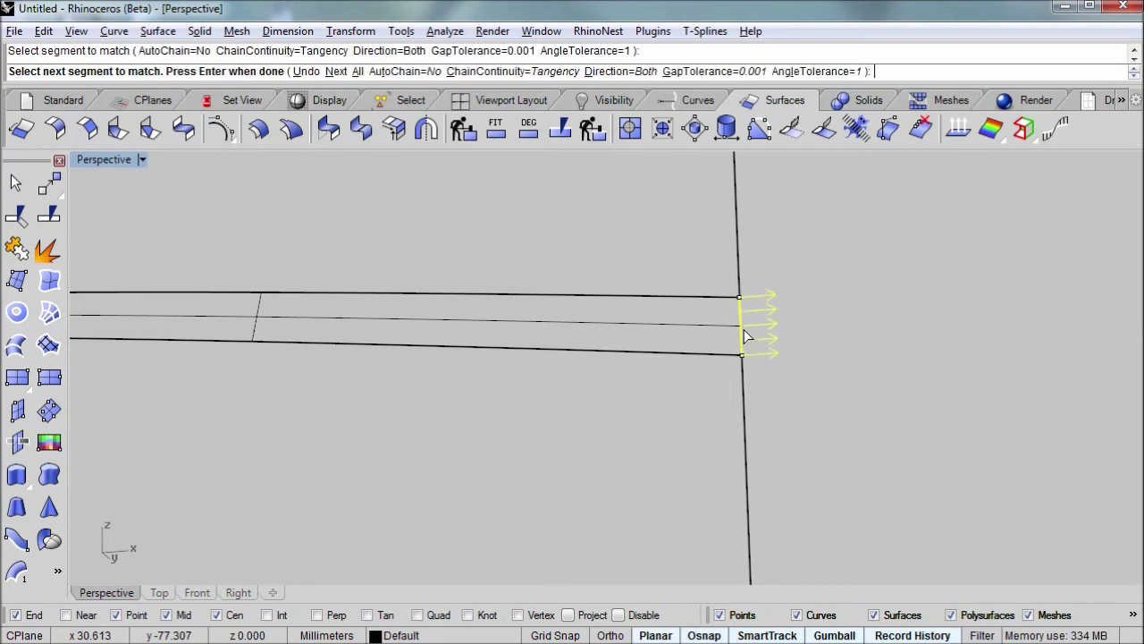
key(Return)
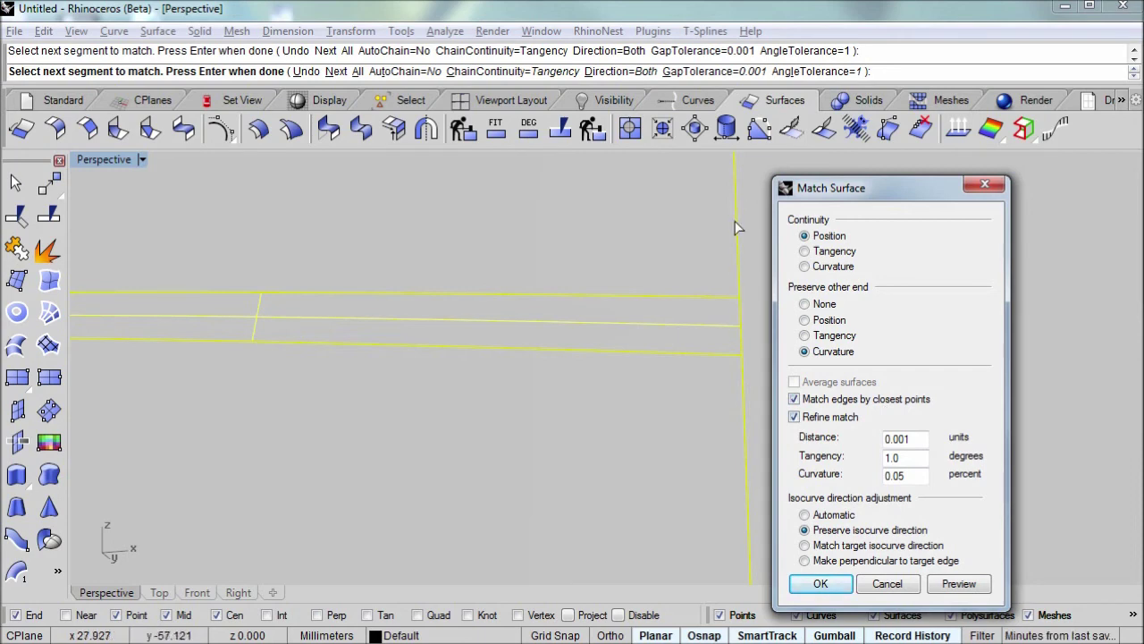
click(820, 584)
scroll(735, 472, up, 3)
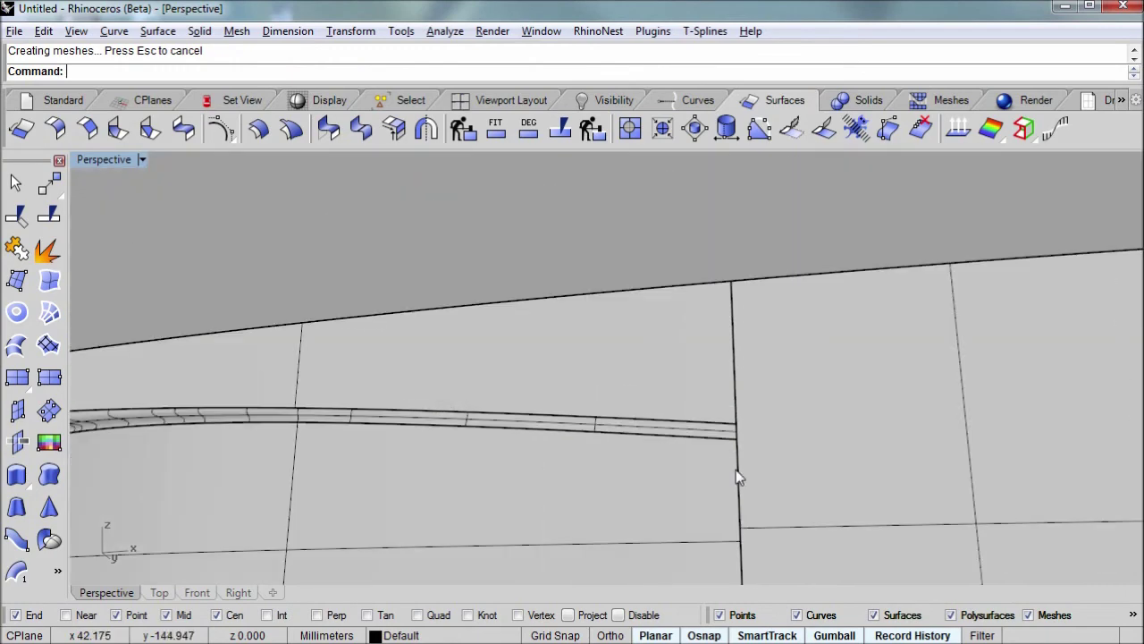
scroll(736, 469, down, 5)
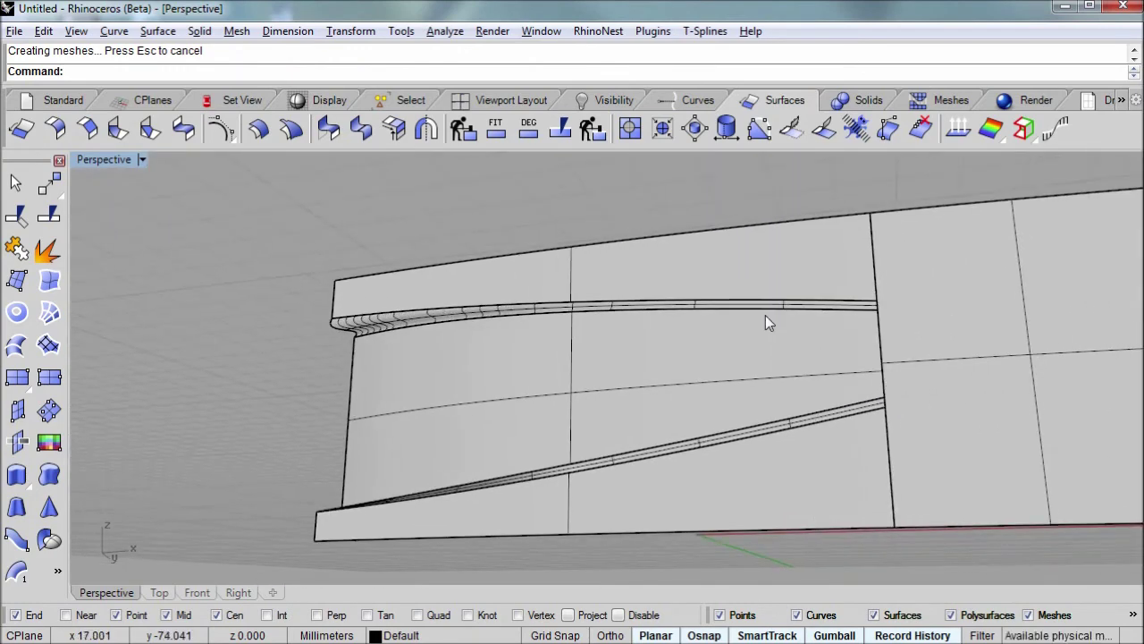
- Match the lower strip's front edge to the wall's bottom edge with Curvature continuity
scroll(464, 499, up, 5)
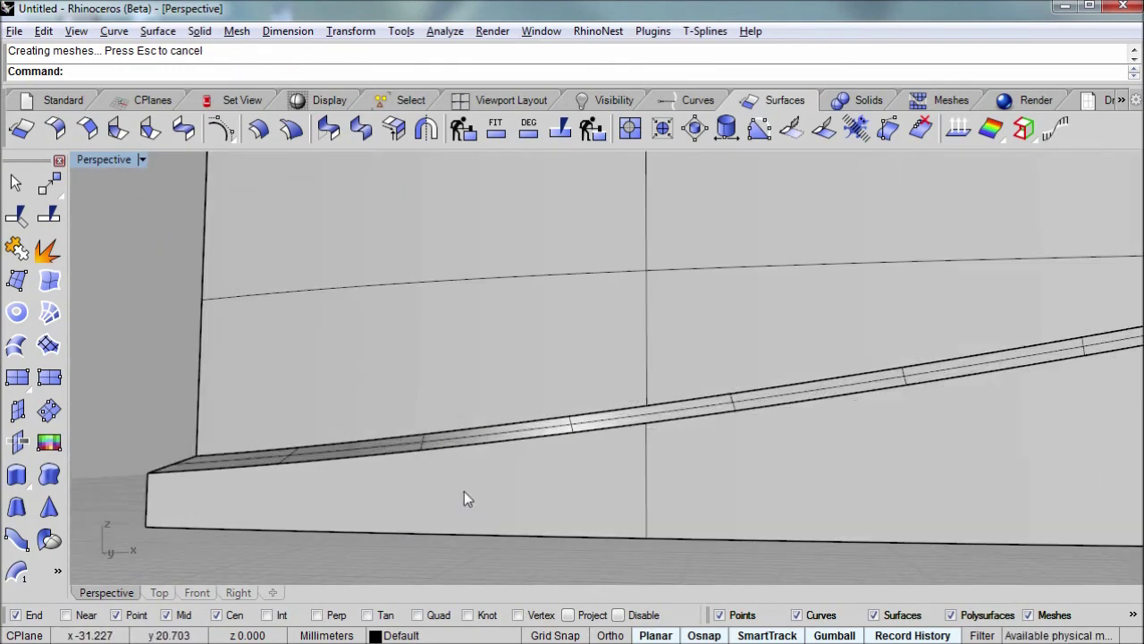
right_drag(464, 499, 421, 473)
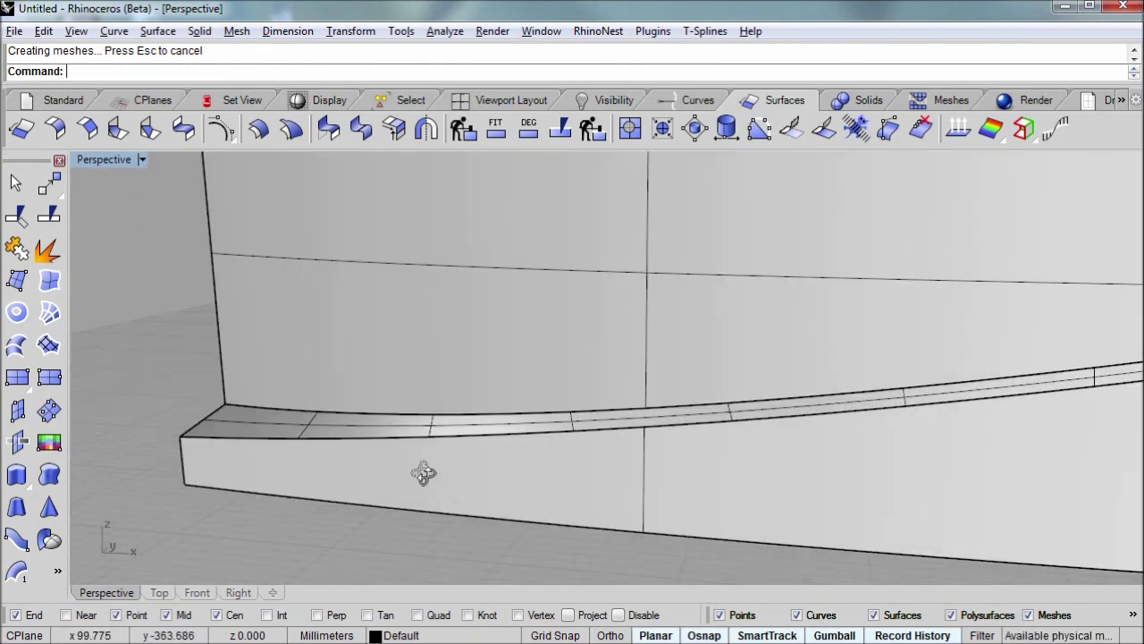
click(326, 131)
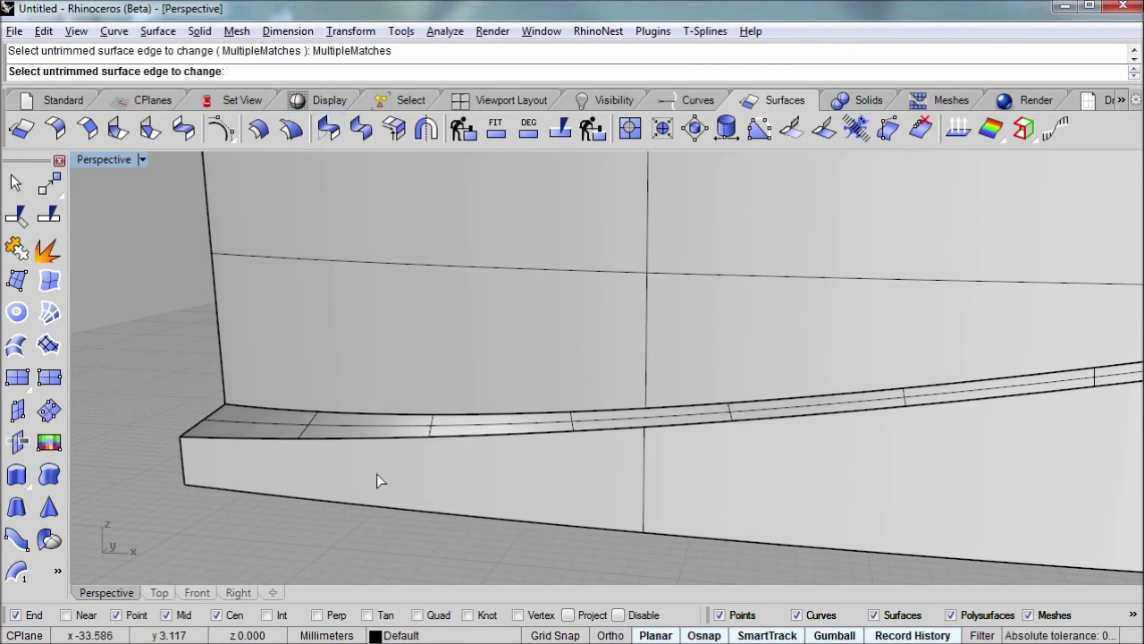
click(393, 412)
click(393, 412)
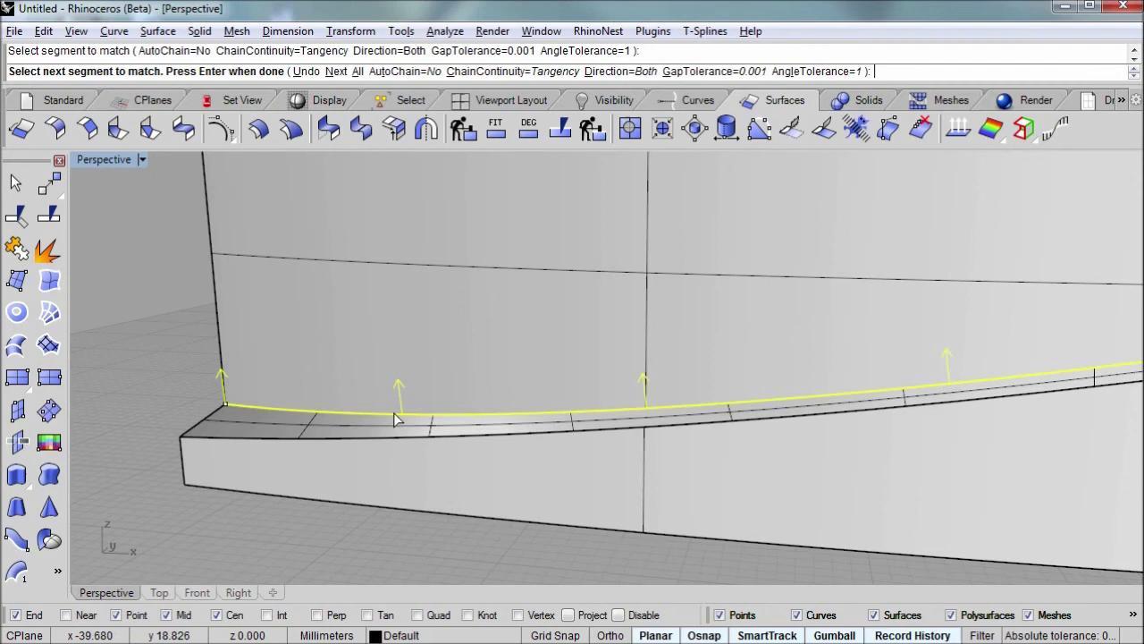
key(Return)
click(399, 437)
key(Return)
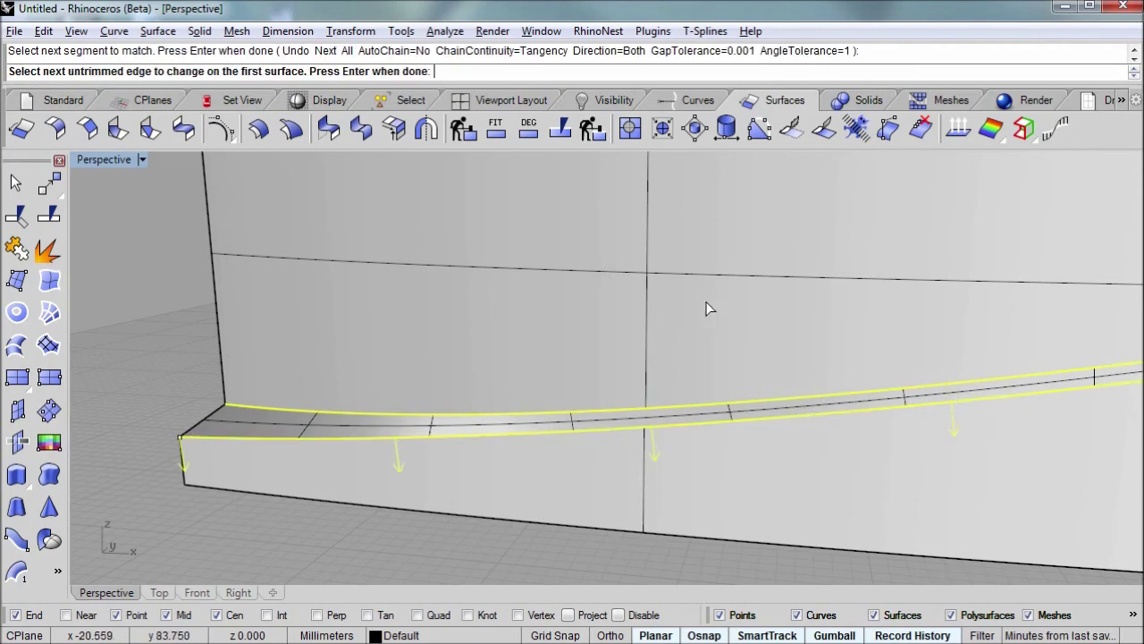
key(Return)
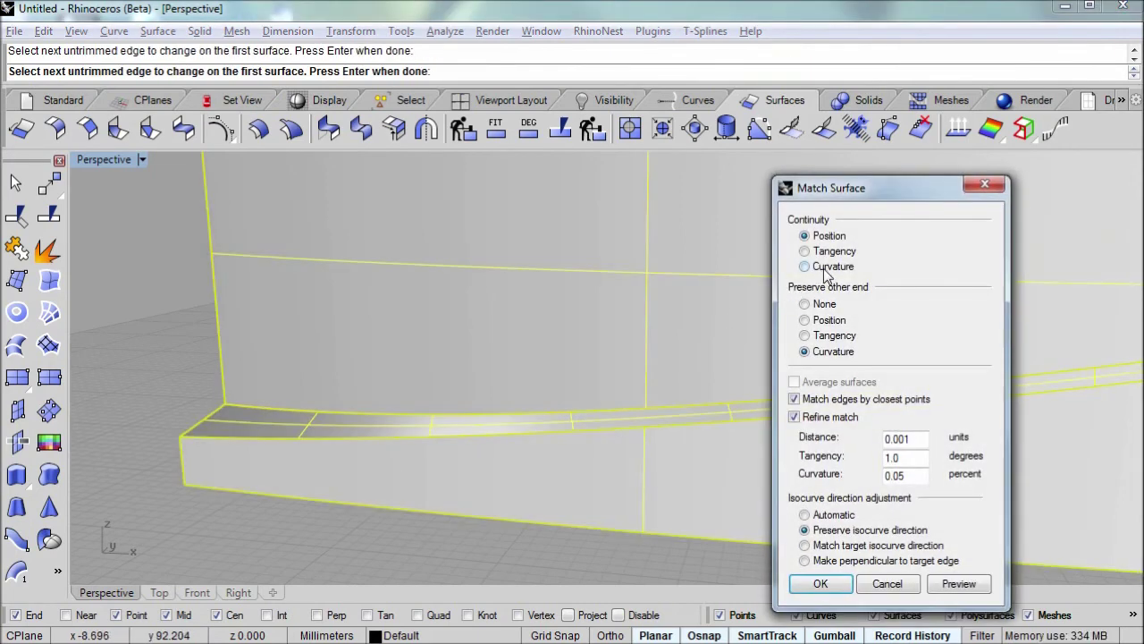
click(821, 584)
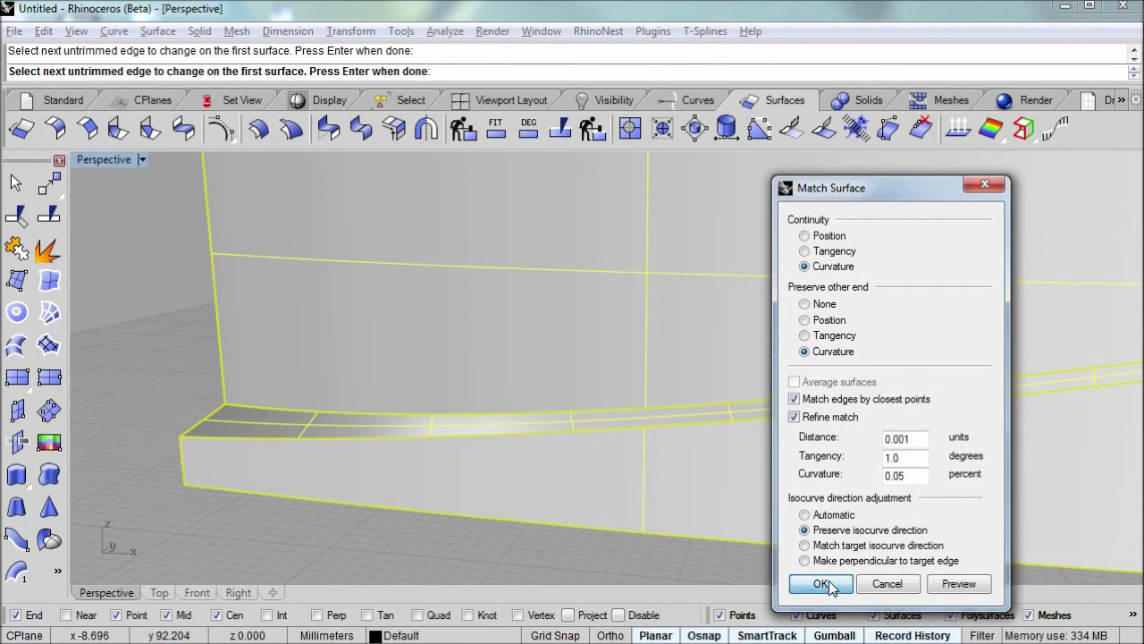
- Match the strip edge near its far end to the adjoining wall edge segment
shift+right_drag(811, 549, 337, 457)
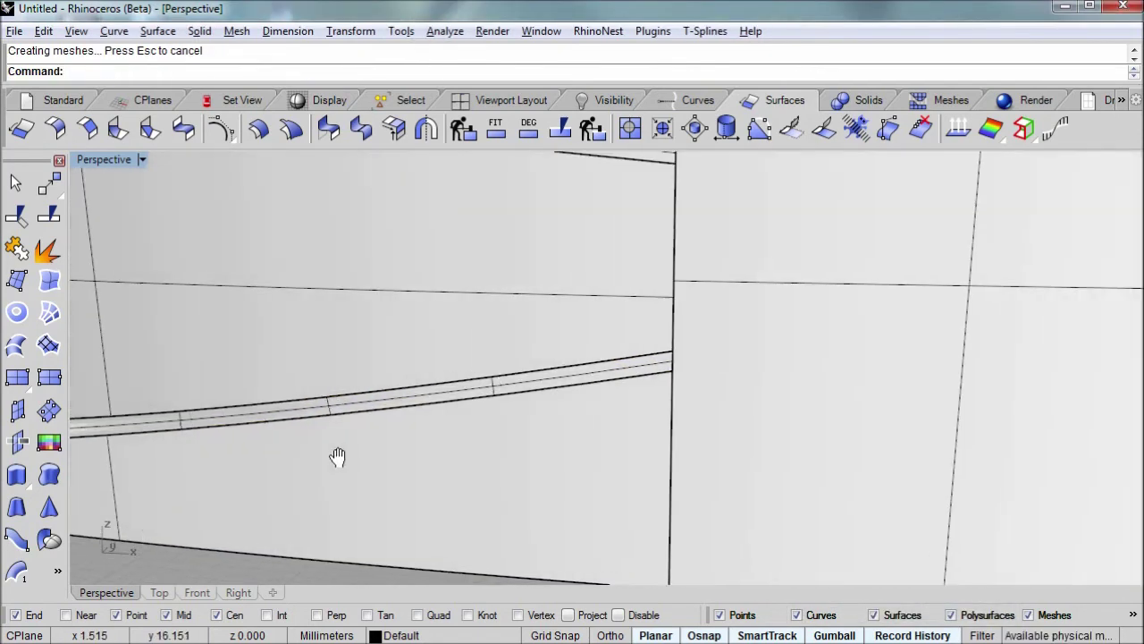
click(189, 132)
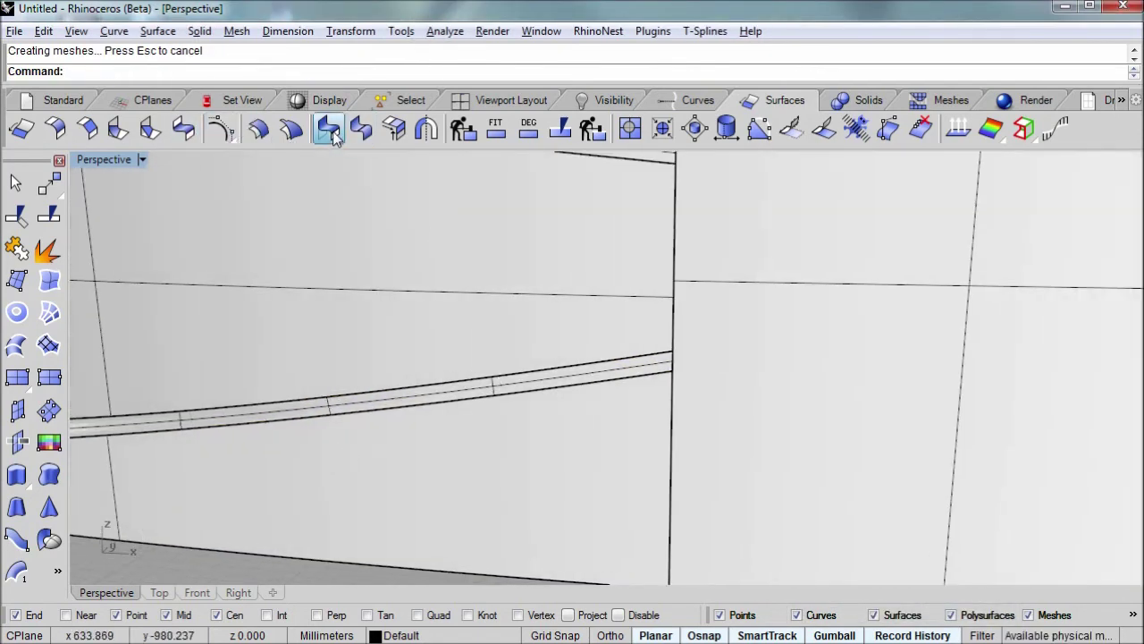
click(672, 361)
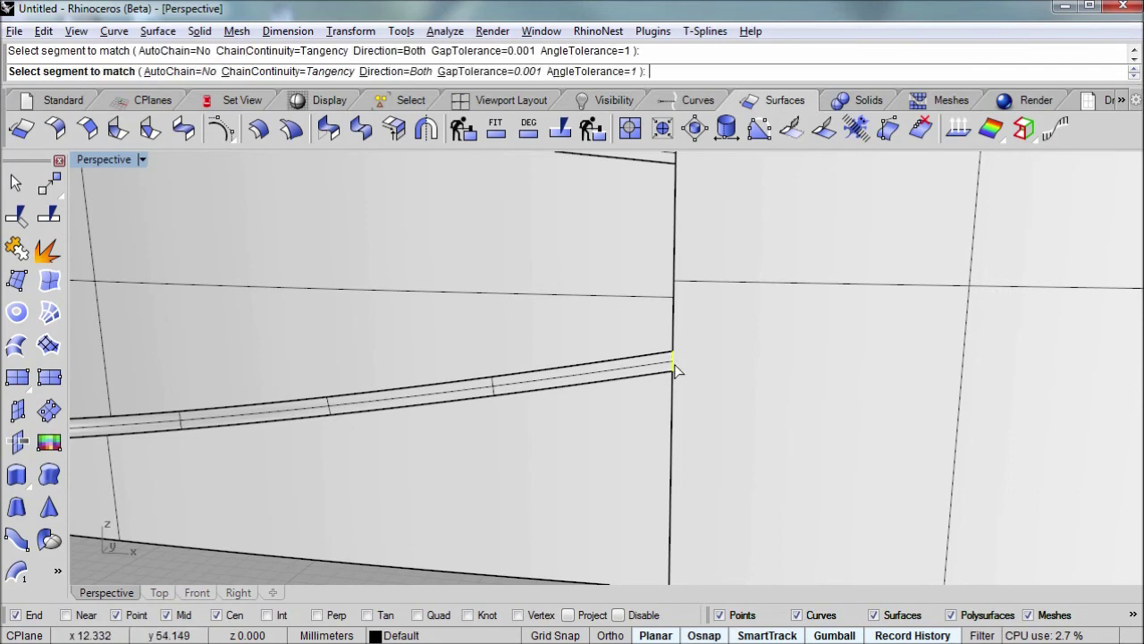
click(676, 368)
key(Return)
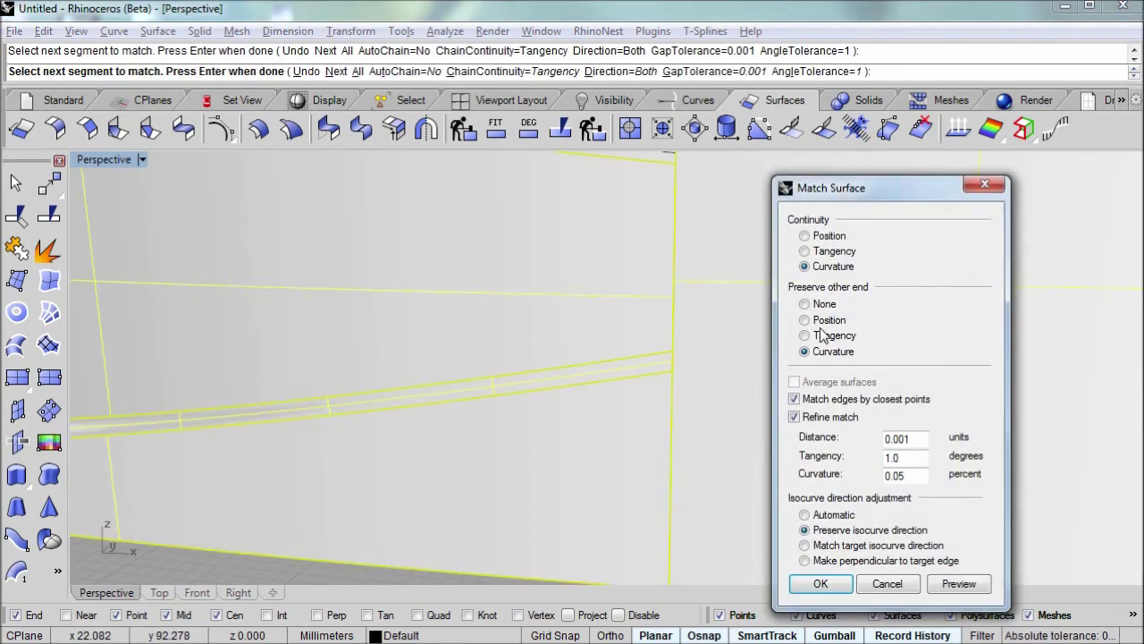
click(823, 584)
scroll(722, 495, down, 5)
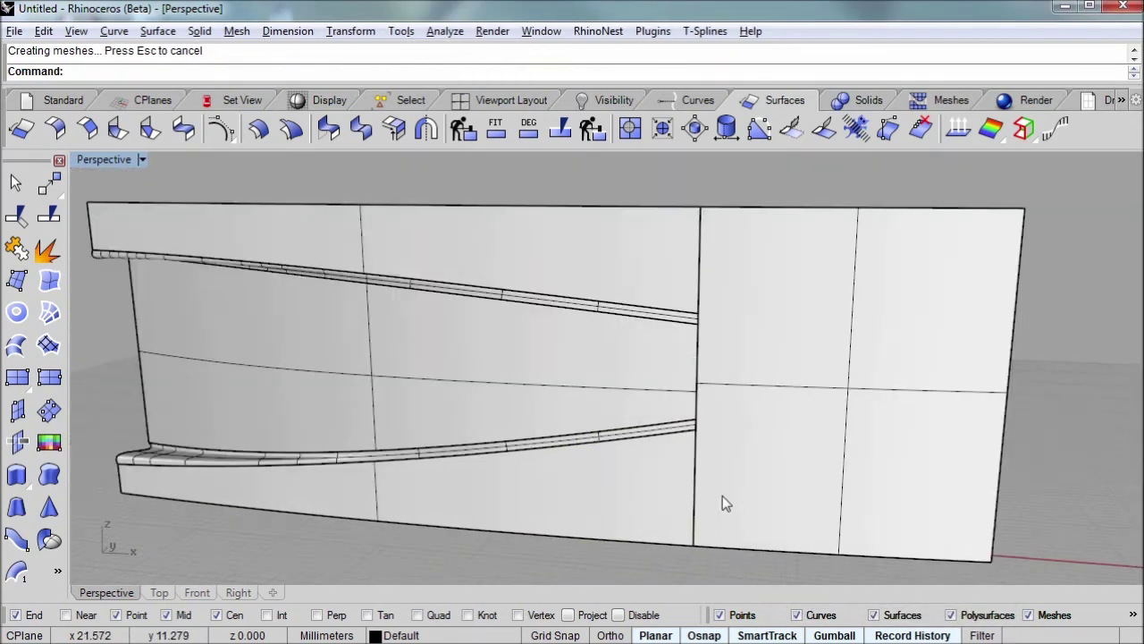
scroll(723, 496, down, 2)
- Select all surfaces, apply the fluorescent_tube.bmp EMap reflection, and orbit to inspect it
key(ctrl+a)
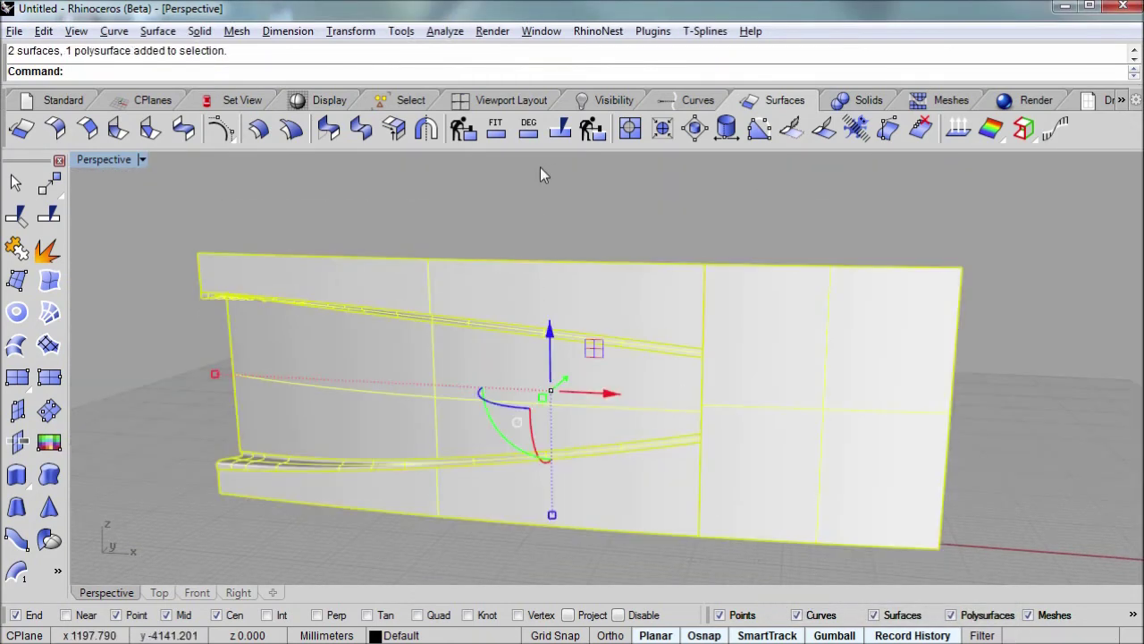
key(Return)
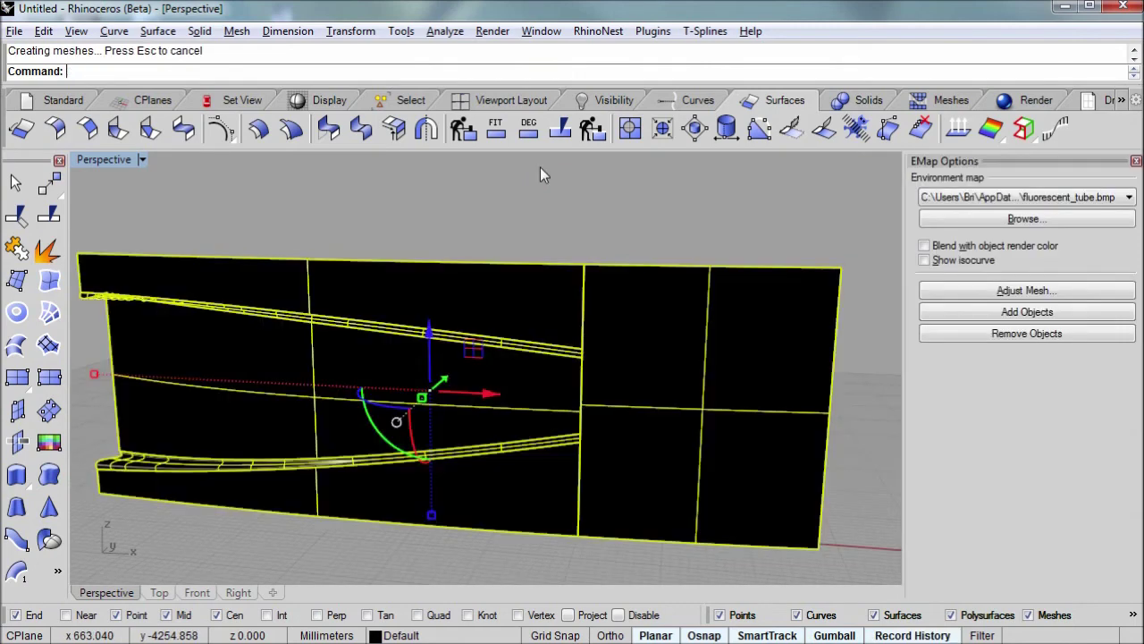
mouse_move(598, 388)
right_down()
mouse_move(610, 289)
mouse_move(611, 307)
mouse_move(628, 314)
mouse_move(651, 288)
mouse_move(605, 313)
mouse_move(510, 404)
mouse_move(613, 346)
mouse_move(639, 307)
mouse_move(623, 319)
mouse_move(624, 299)
mouse_move(602, 316)
mouse_move(694, 289)
mouse_move(544, 334)
mouse_move(569, 284)
mouse_move(598, 328)
mouse_move(641, 352)
mouse_move(467, 363)
mouse_move(562, 396)
mouse_move(531, 335)
mouse_move(334, 352)
mouse_move(310, 338)
mouse_move(328, 384)
mouse_move(327, 243)
mouse_move(342, 244)
right_up()
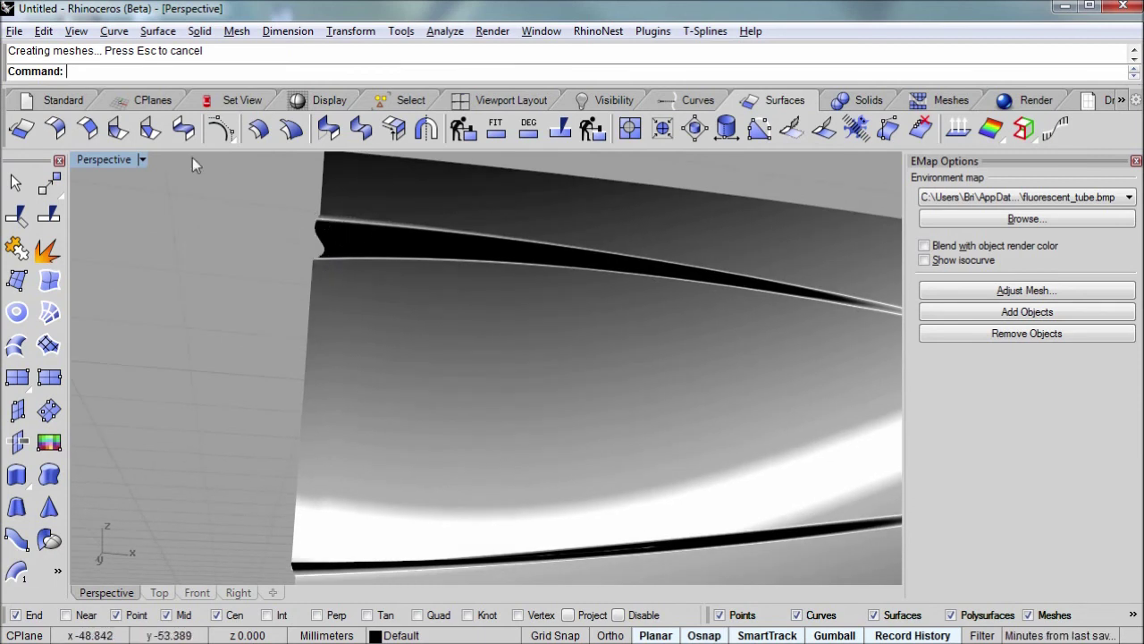
- In the Front view, draw a three-point control-point curve across the wall's left end
key(ctrl+Tab)
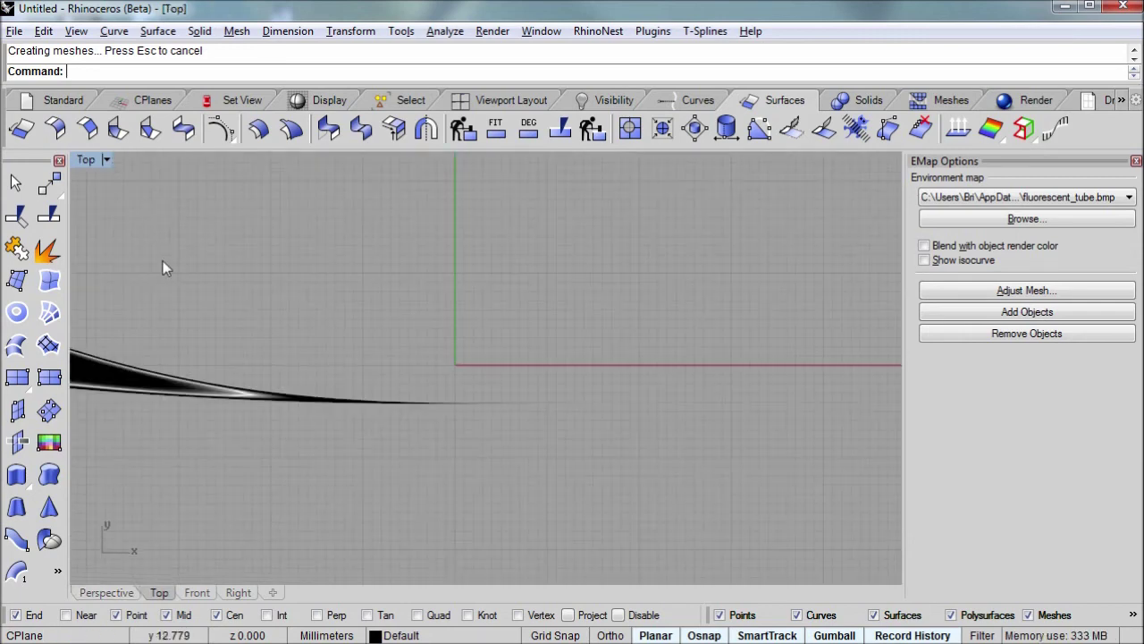
key(ctrl+Tab)
right_drag(286, 403, 518, 396)
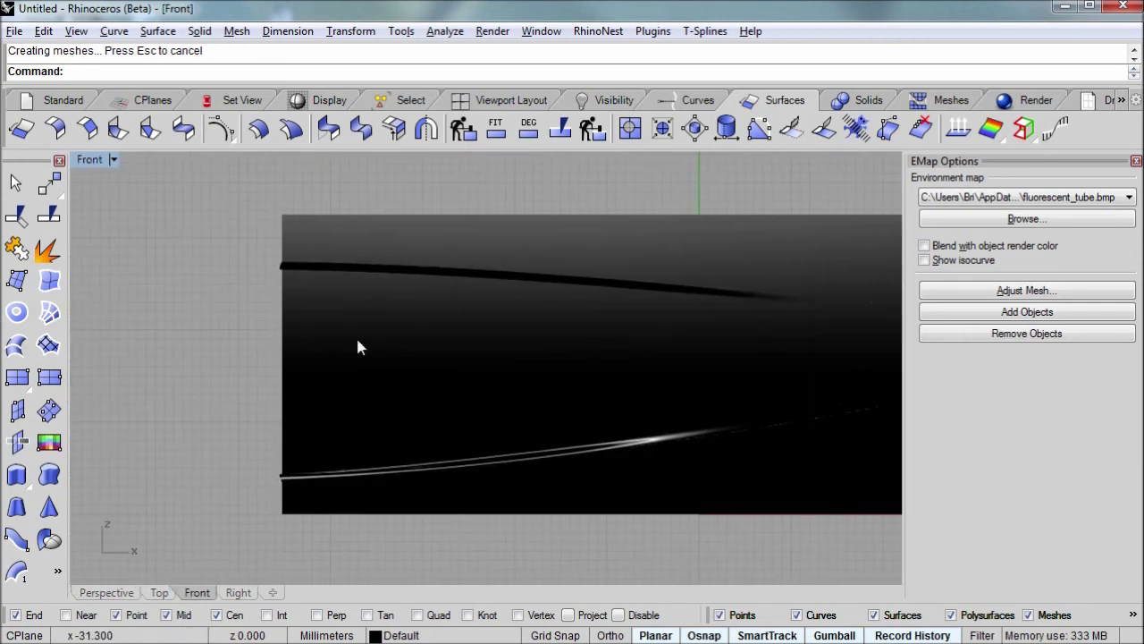
click(51, 100)
click(48, 214)
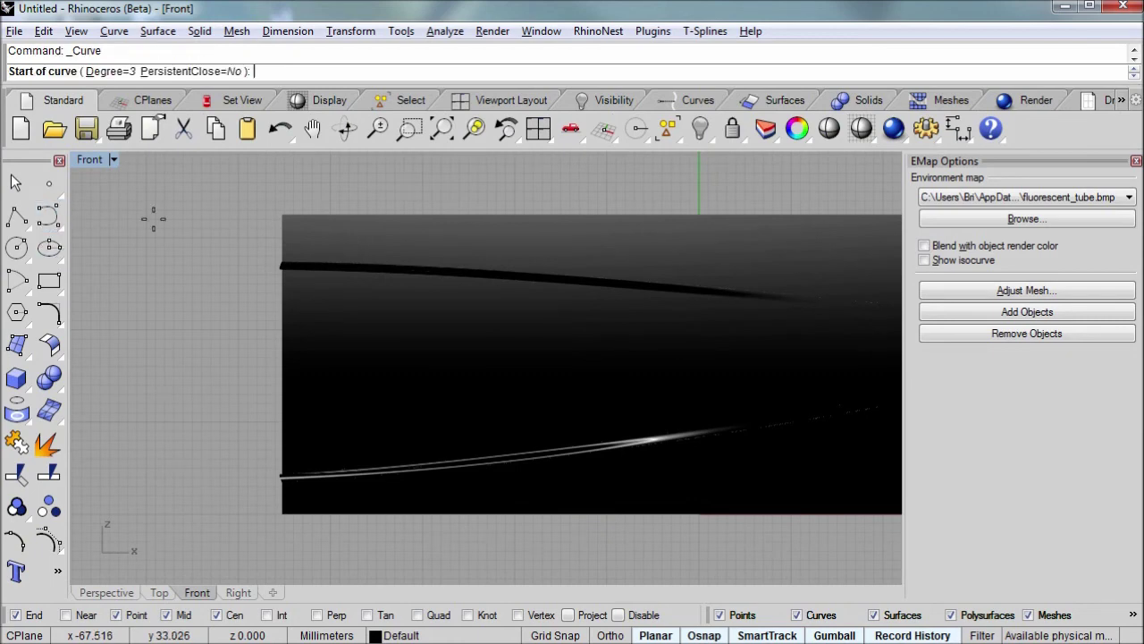
click(422, 179)
click(345, 321)
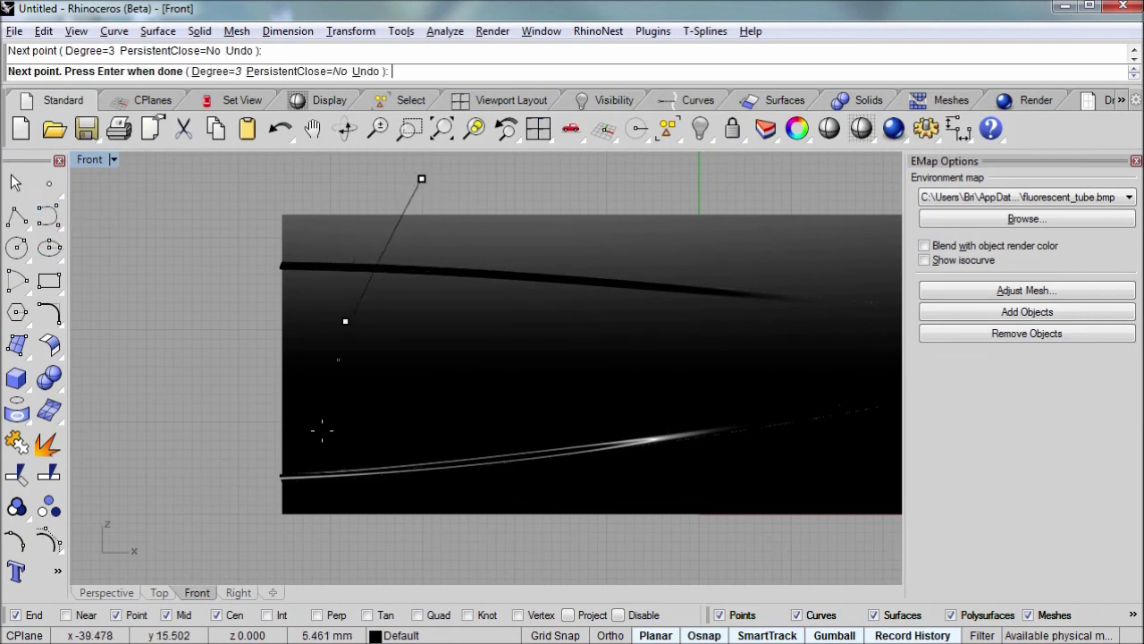
click(325, 554)
key(Return)
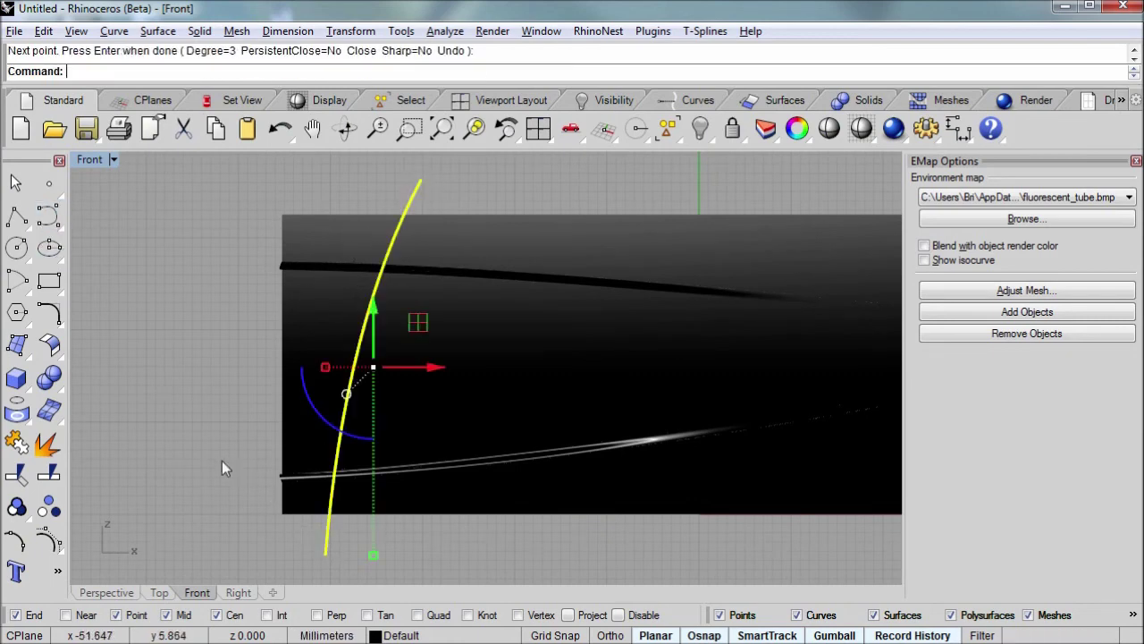
- Trim away the wall part left of the curve, then delete the cutting curve
click(16, 474)
click(348, 239)
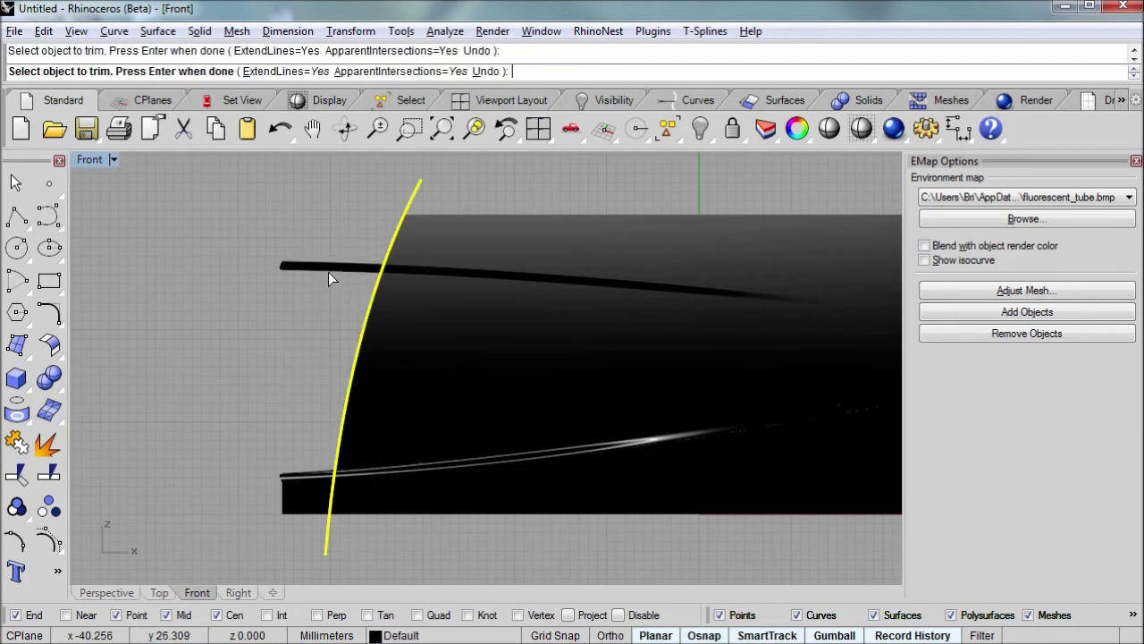
drag(247, 455, 248, 454)
key(Return)
key(Delete)
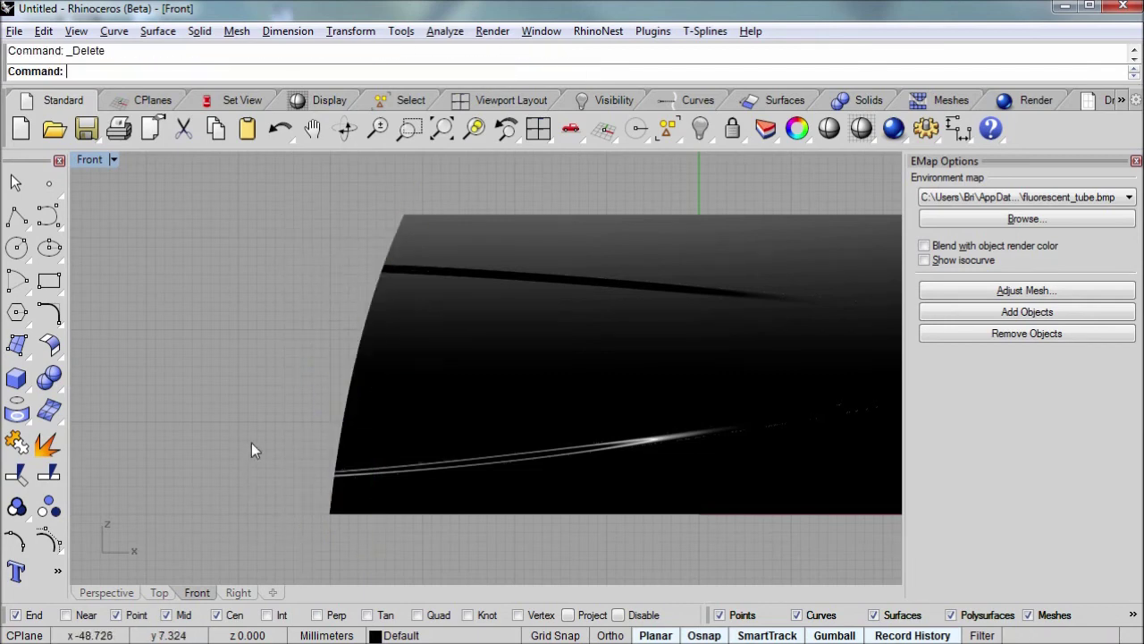
right_drag(477, 370, 202, 369)
- Maximize the Perspective view, orbit around the trimmed wall, and open the detailed analysis mesh options
double_click(87, 160)
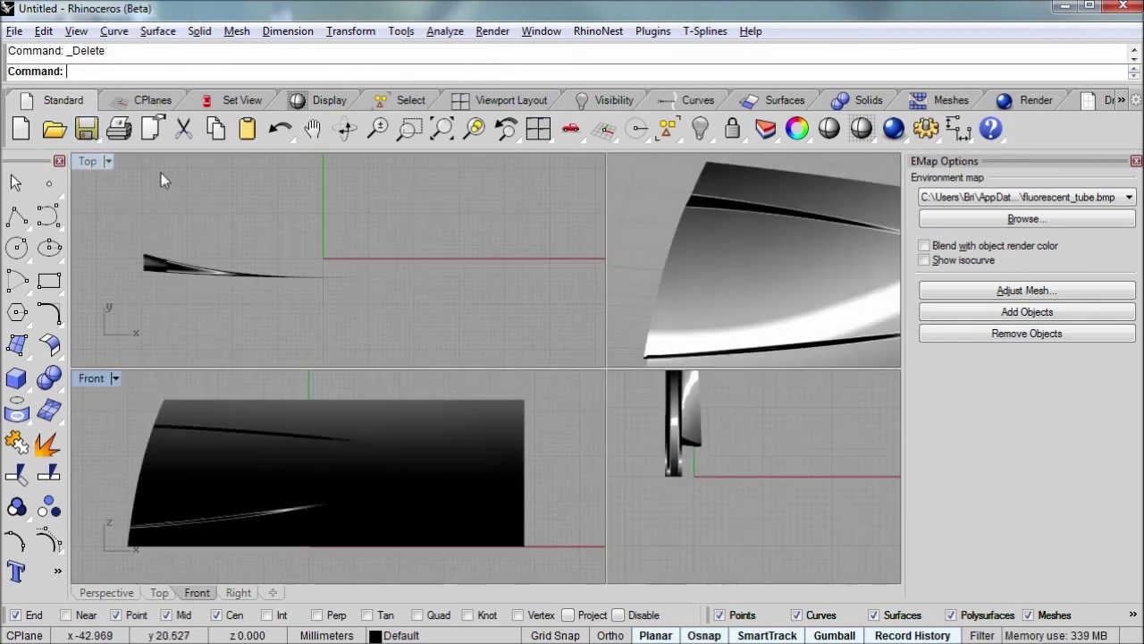
click(658, 257)
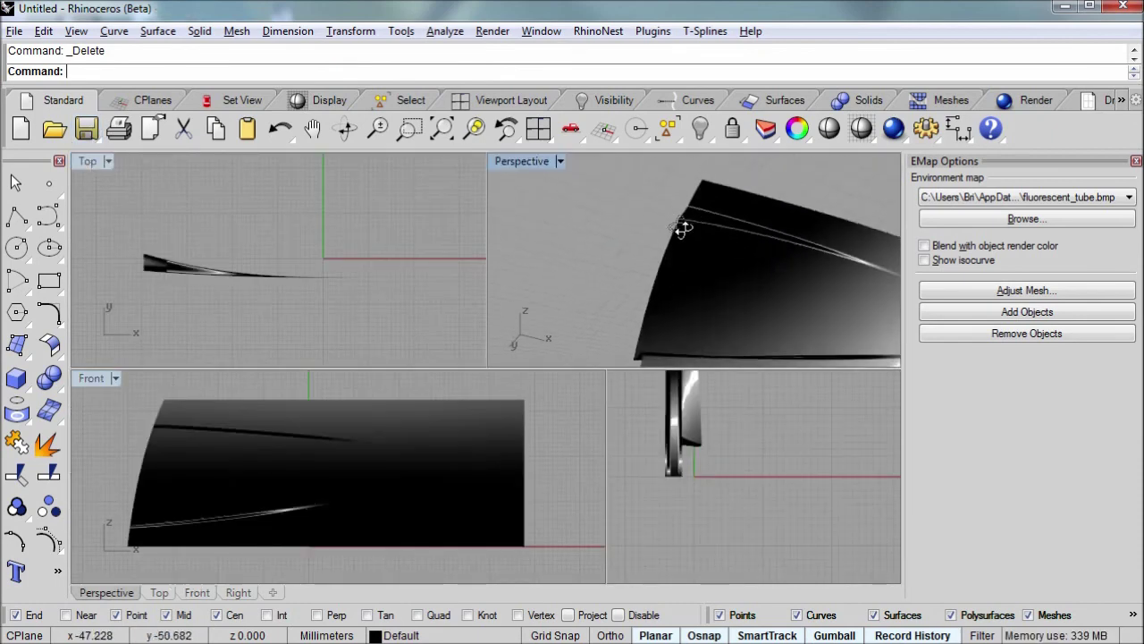
double_click(521, 162)
right_drag(465, 286, 527, 383)
scroll(510, 452, down, 2)
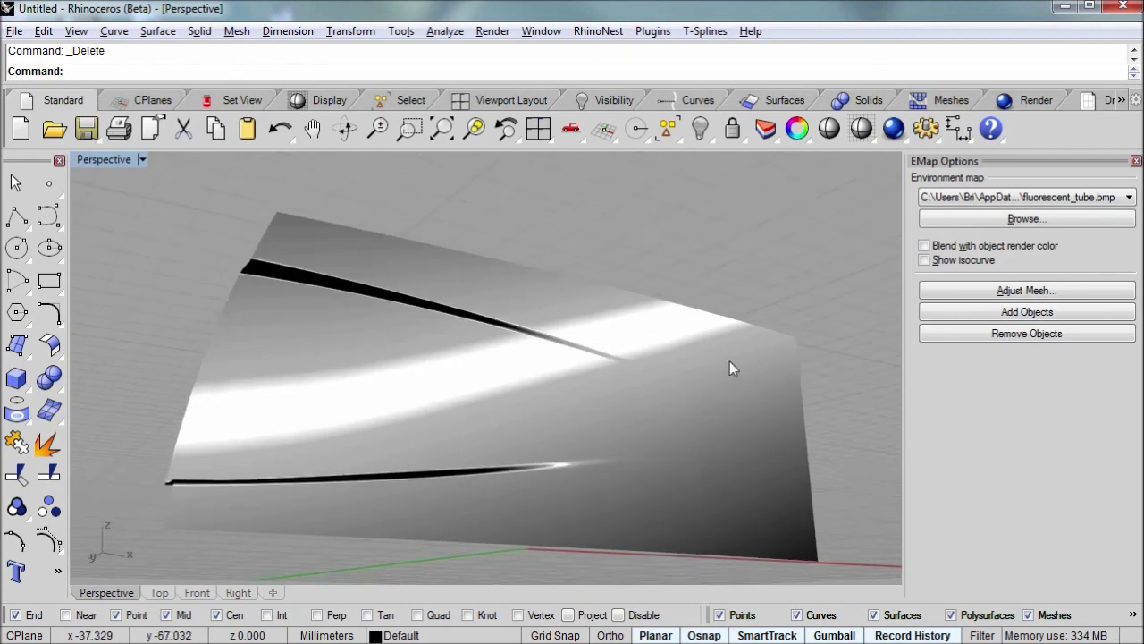
click(1009, 293)
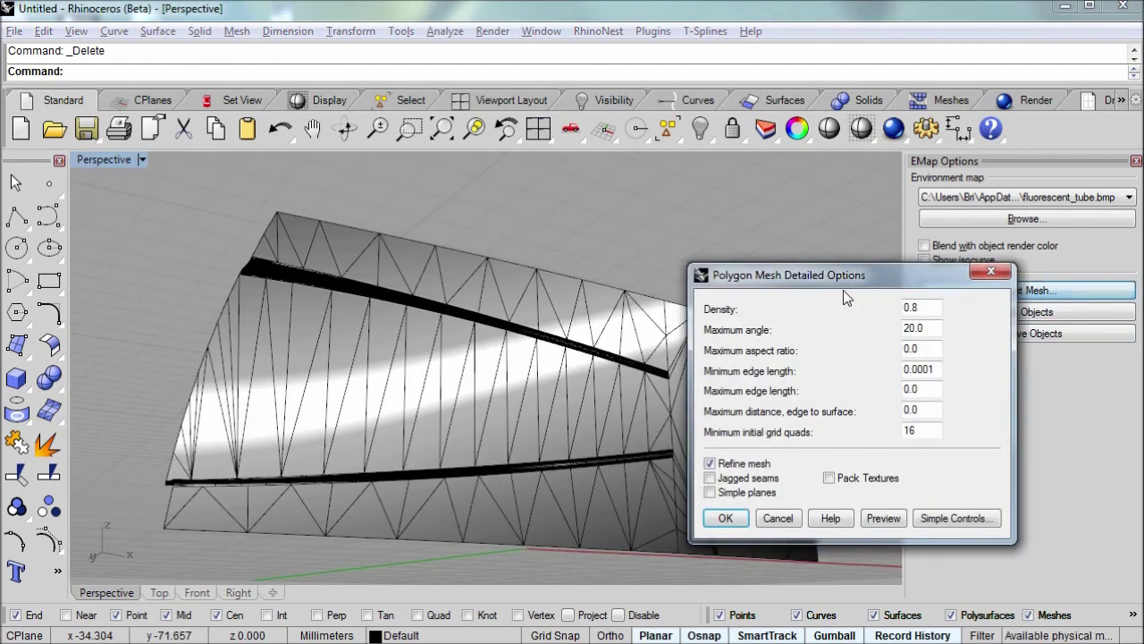
- Refine the analysis mesh to density 1.0, maximum angle 5, minimum edge 0, maximum edge 0.5
drag(837, 280, 985, 272)
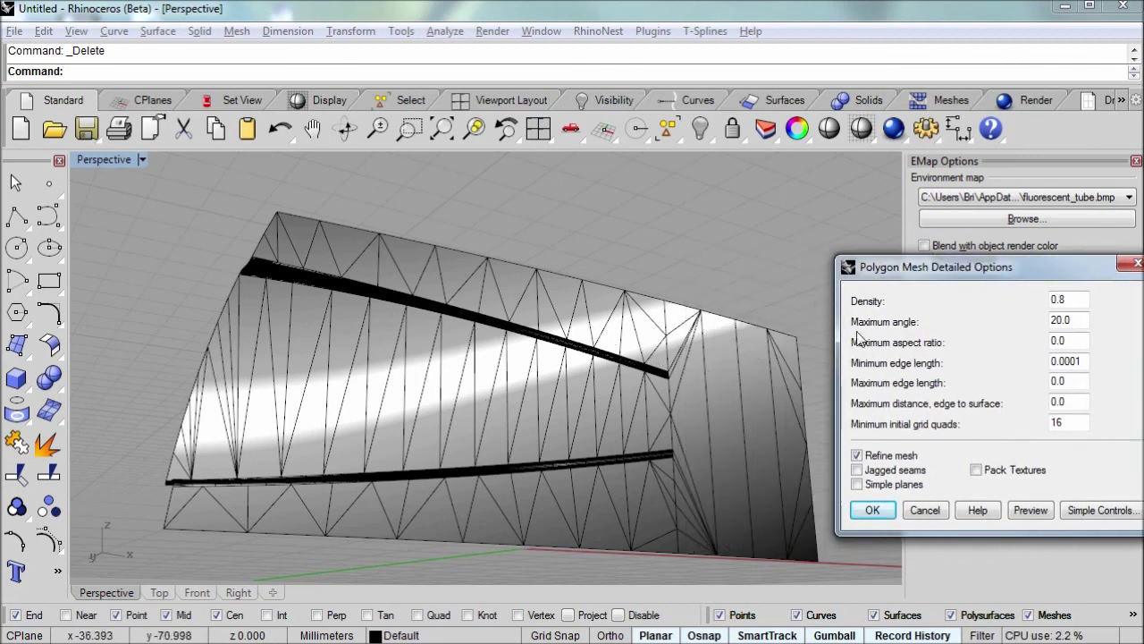
click(1084, 322)
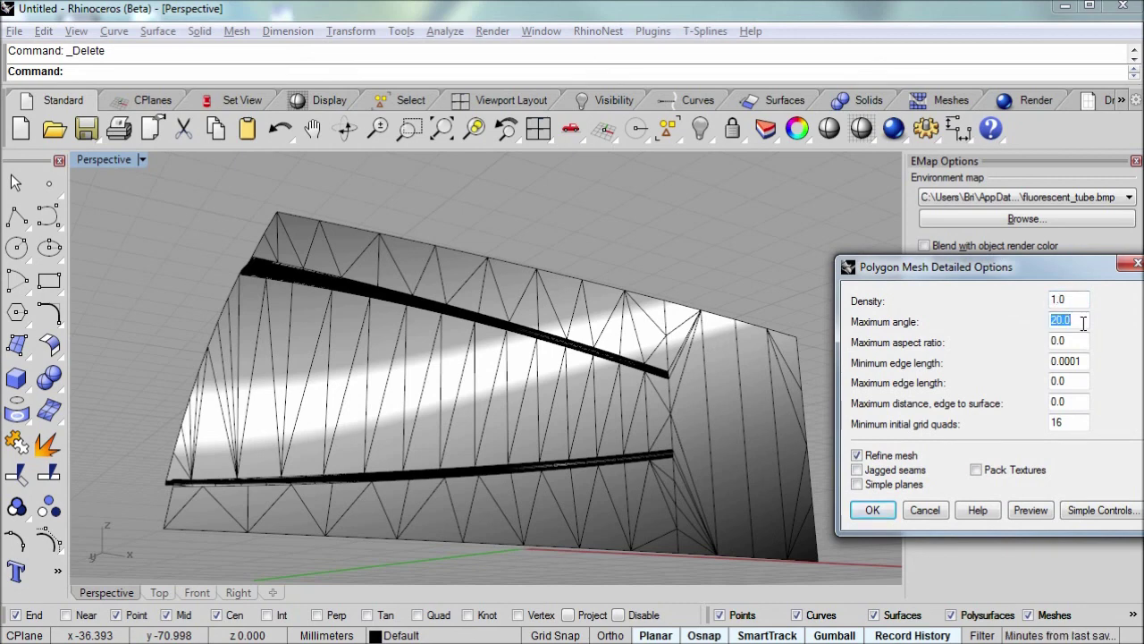
click(1086, 361)
text(0)
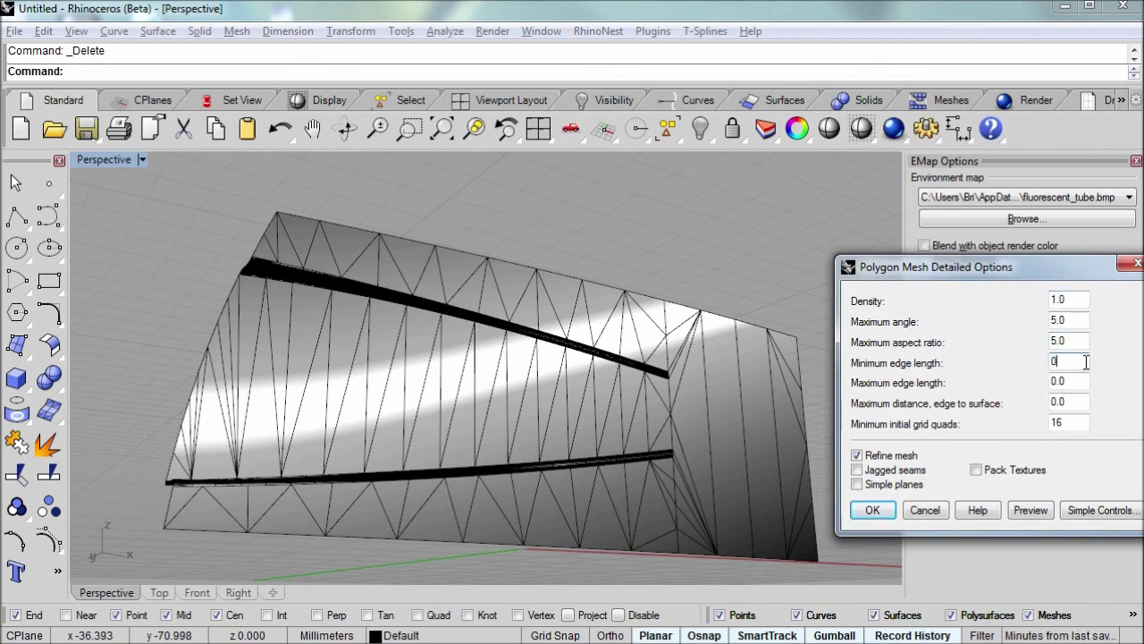
click(1082, 383)
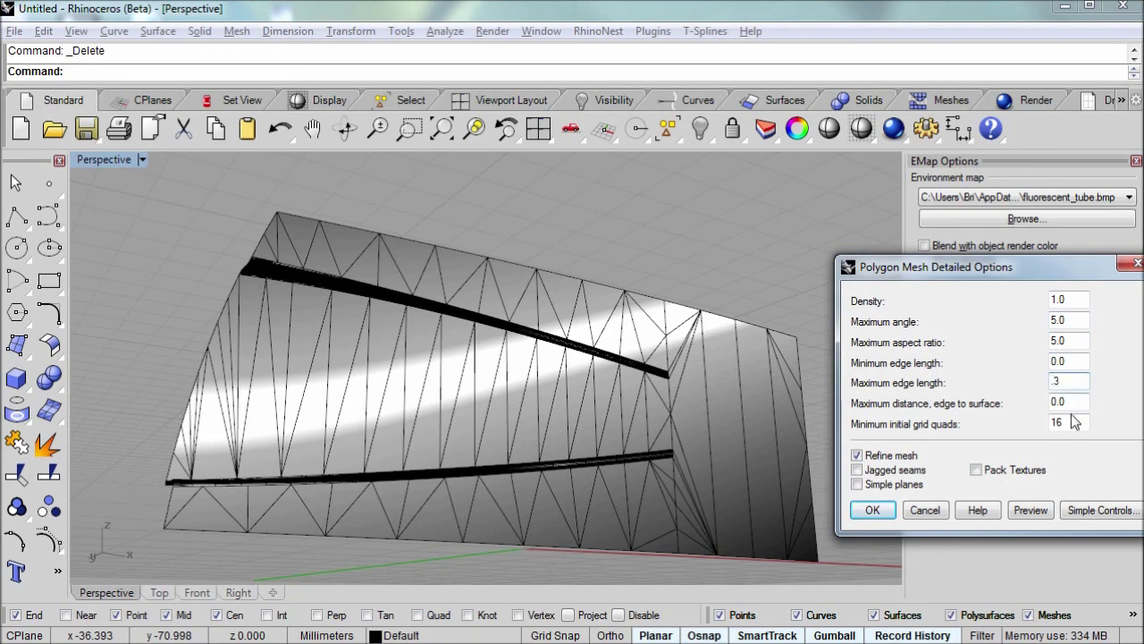
click(1033, 507)
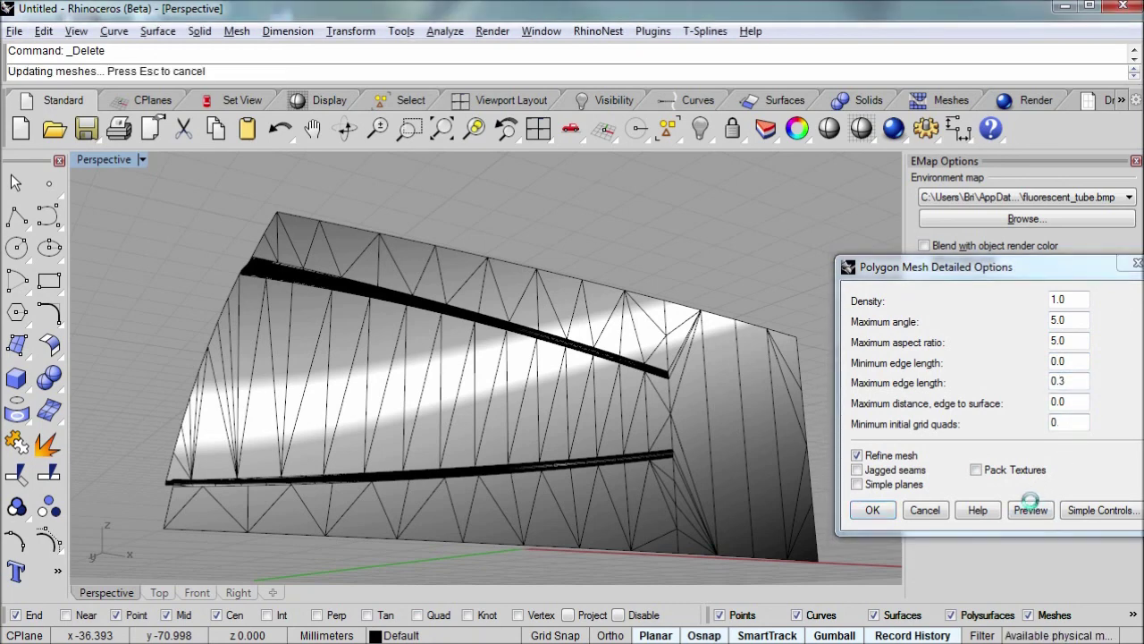
double_click(1072, 383)
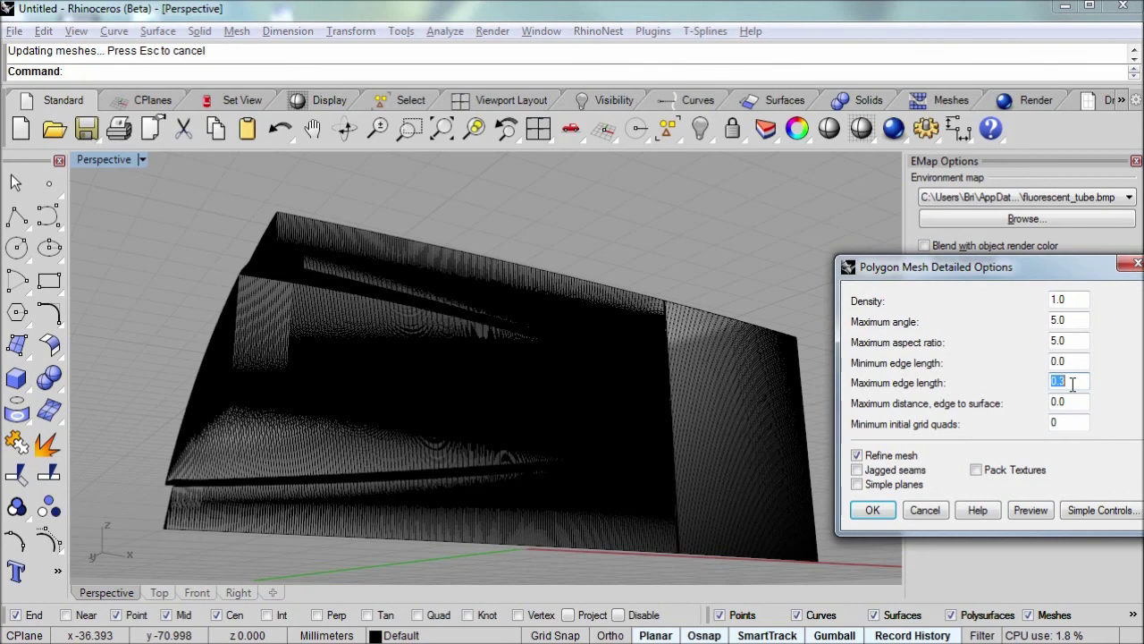
click(1031, 509)
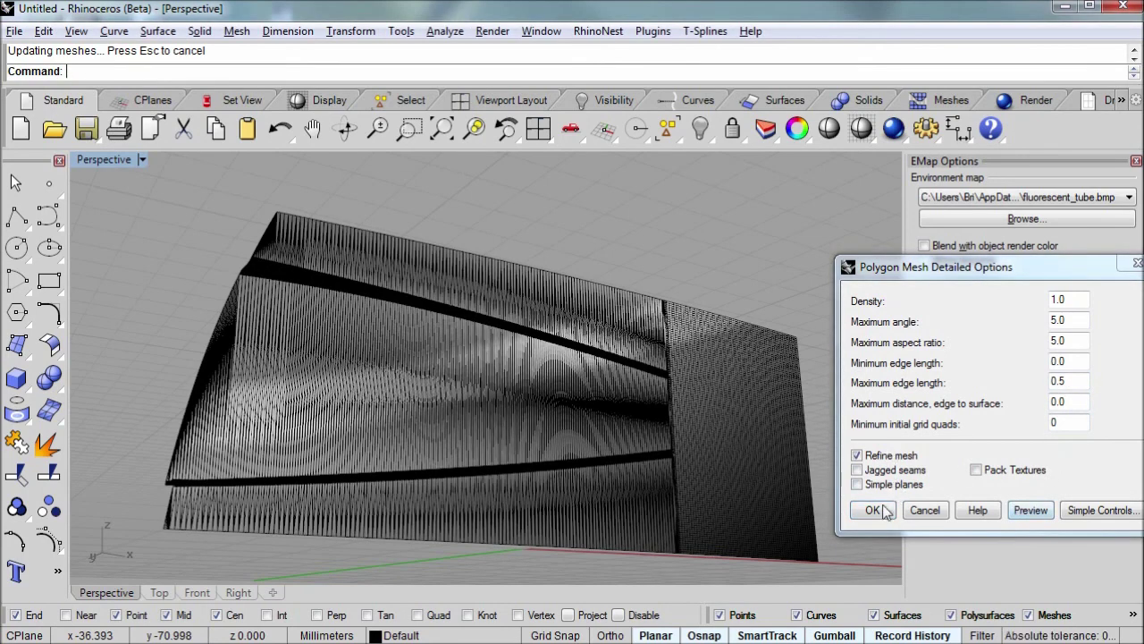
click(873, 509)
- Switch the reflection environment map to brushed_silver.jpg
mouse_move(839, 502)
right_down()
mouse_move(723, 414)
mouse_move(703, 453)
mouse_move(702, 418)
mouse_move(716, 401)
mouse_move(738, 437)
mouse_move(723, 401)
mouse_move(697, 393)
mouse_move(685, 431)
mouse_move(804, 319)
right_up()
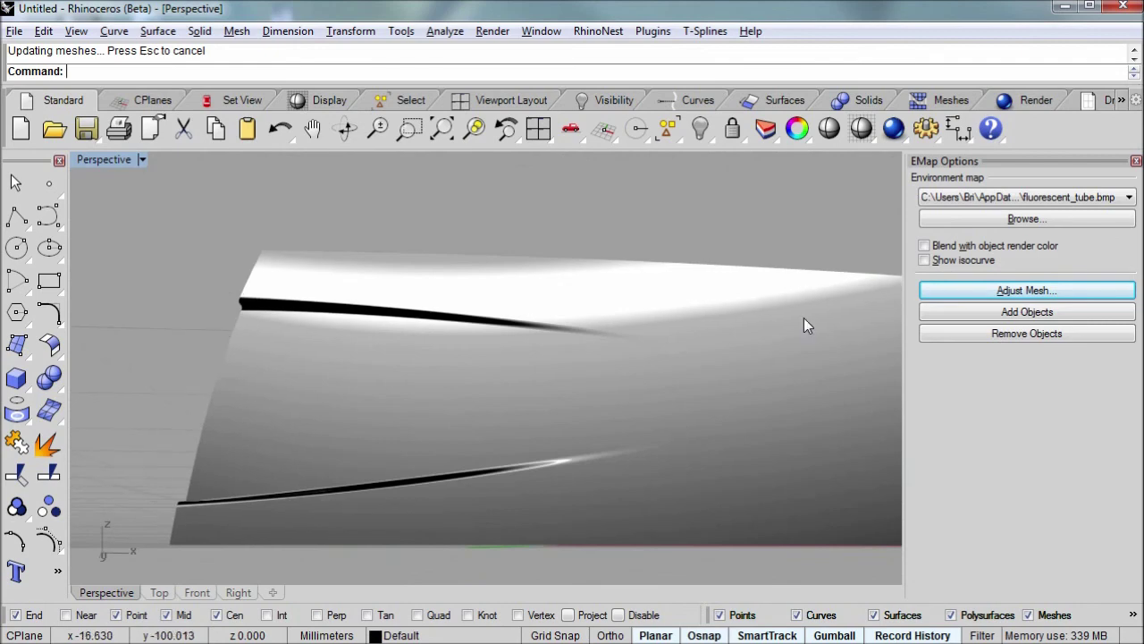
click(973, 199)
click(976, 226)
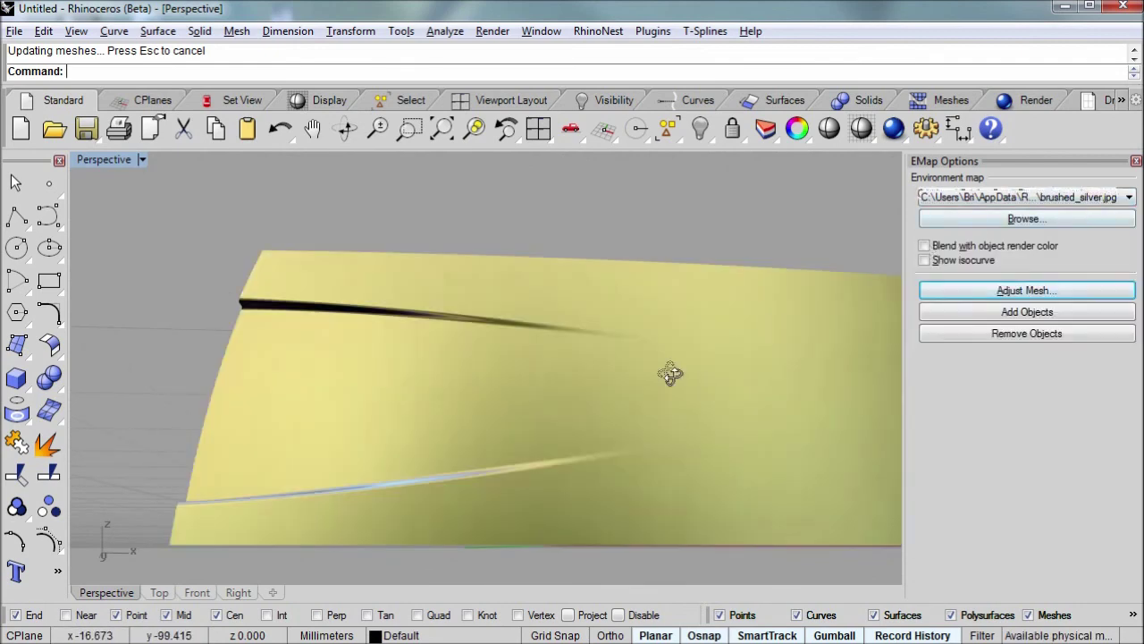